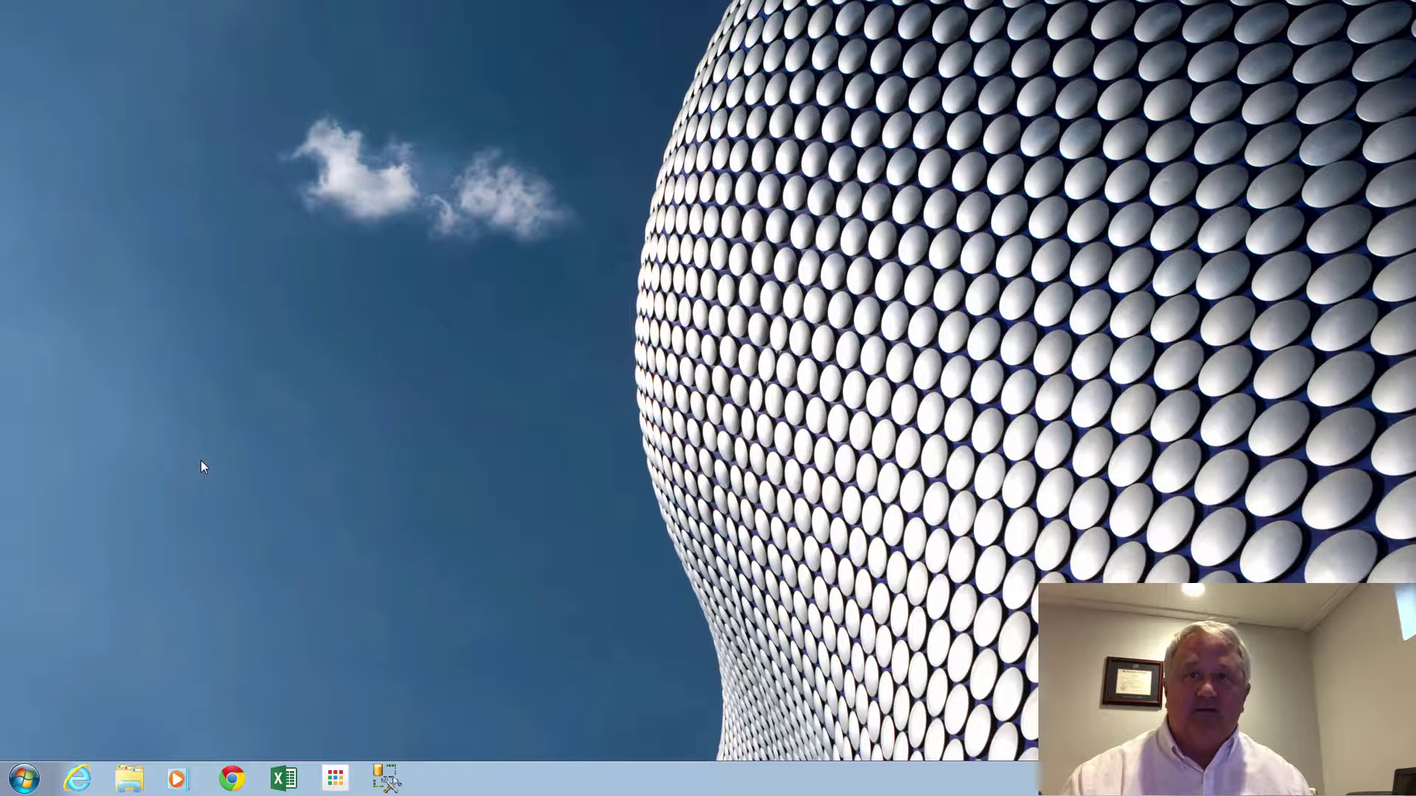
Launch SQL Server 2014 Management Studio from the taskbar.
click(385, 780)
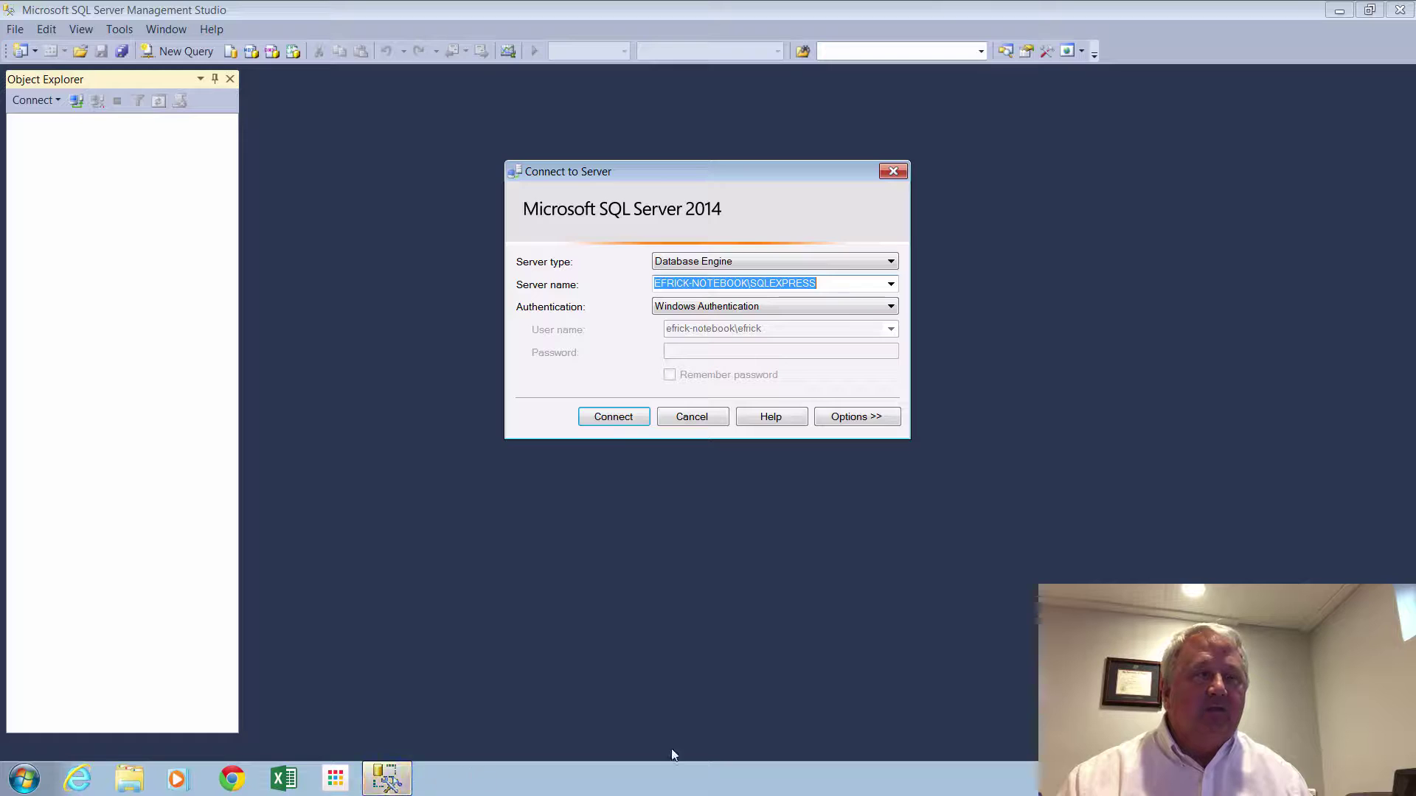
Connect to the local SQLEXPRESS server using Windows Authentication.
click(892, 306)
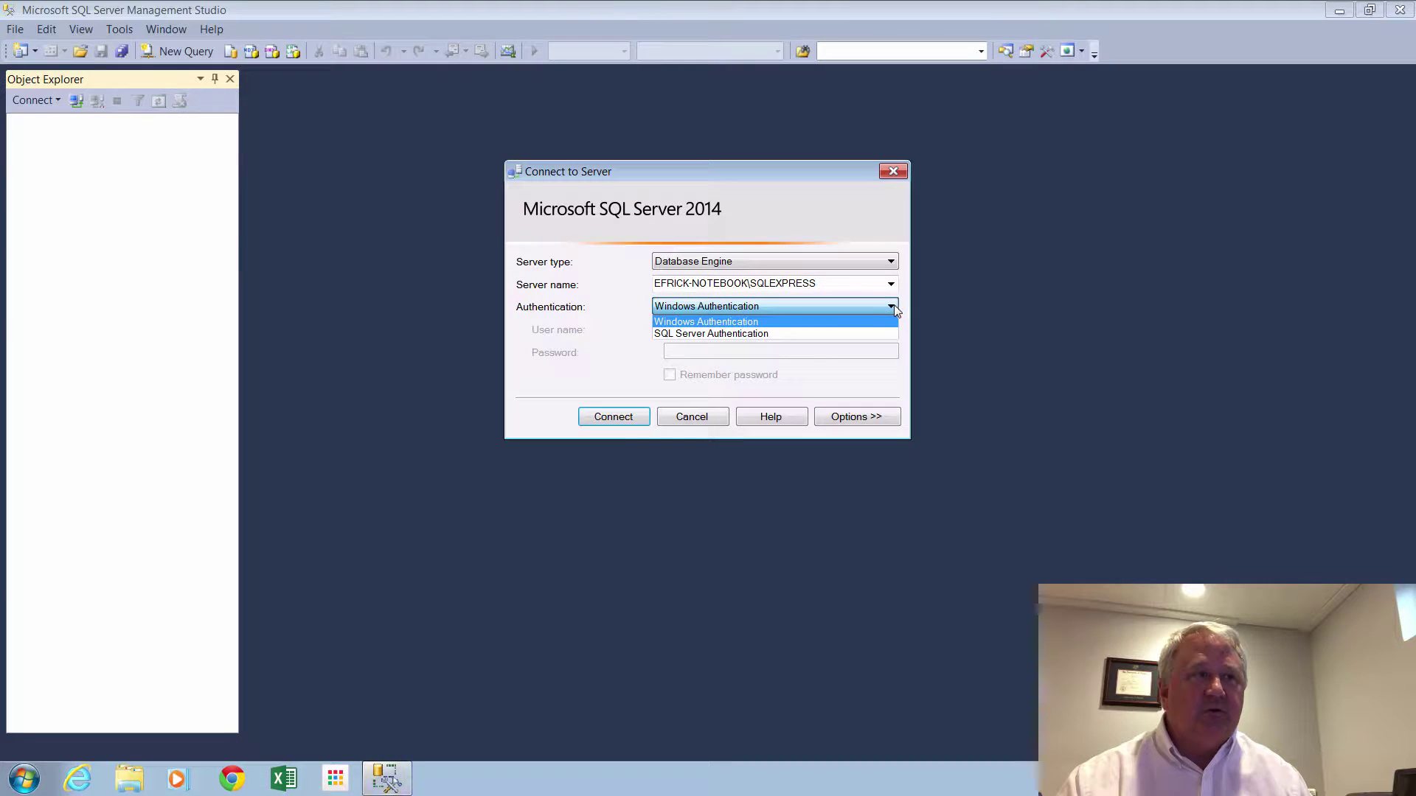
click(832, 322)
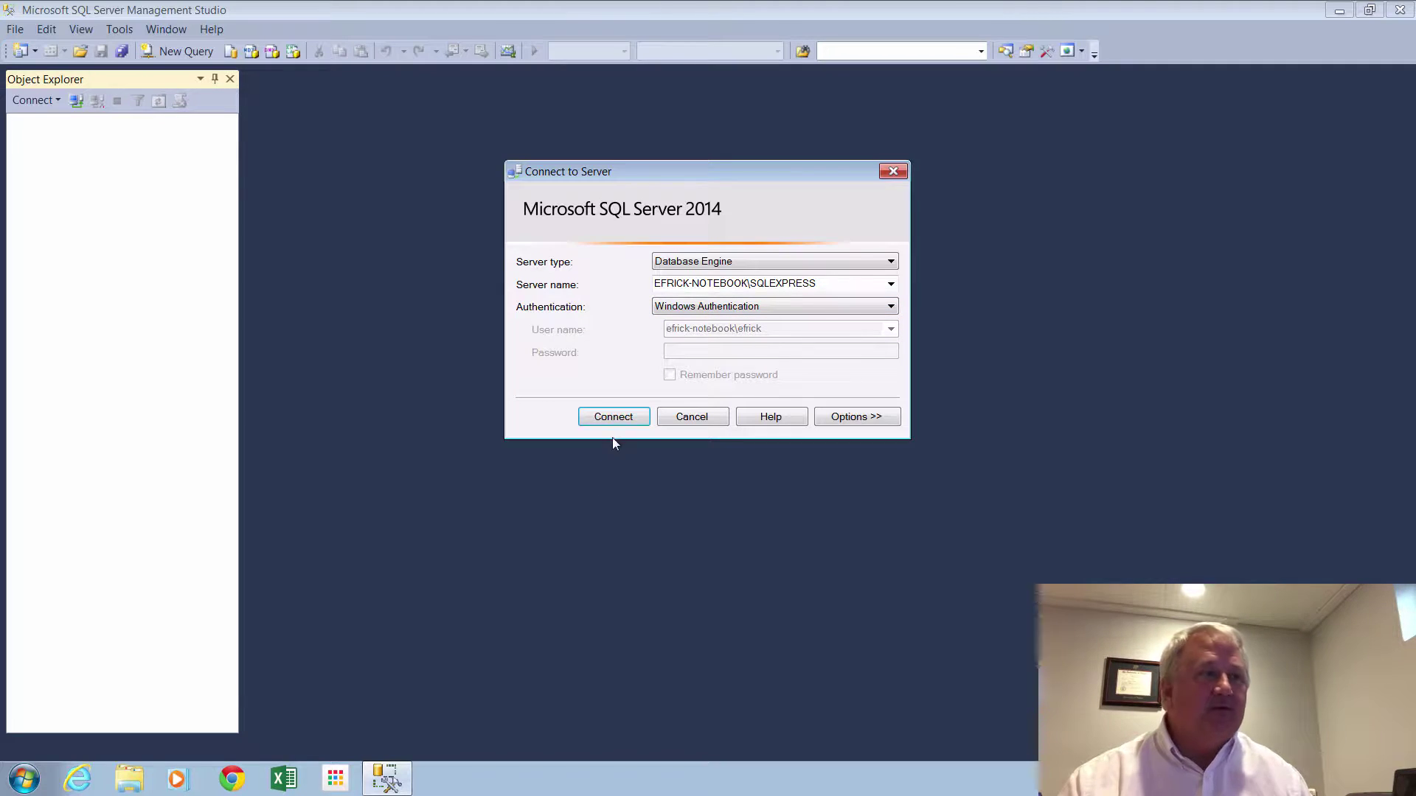
click(621, 419)
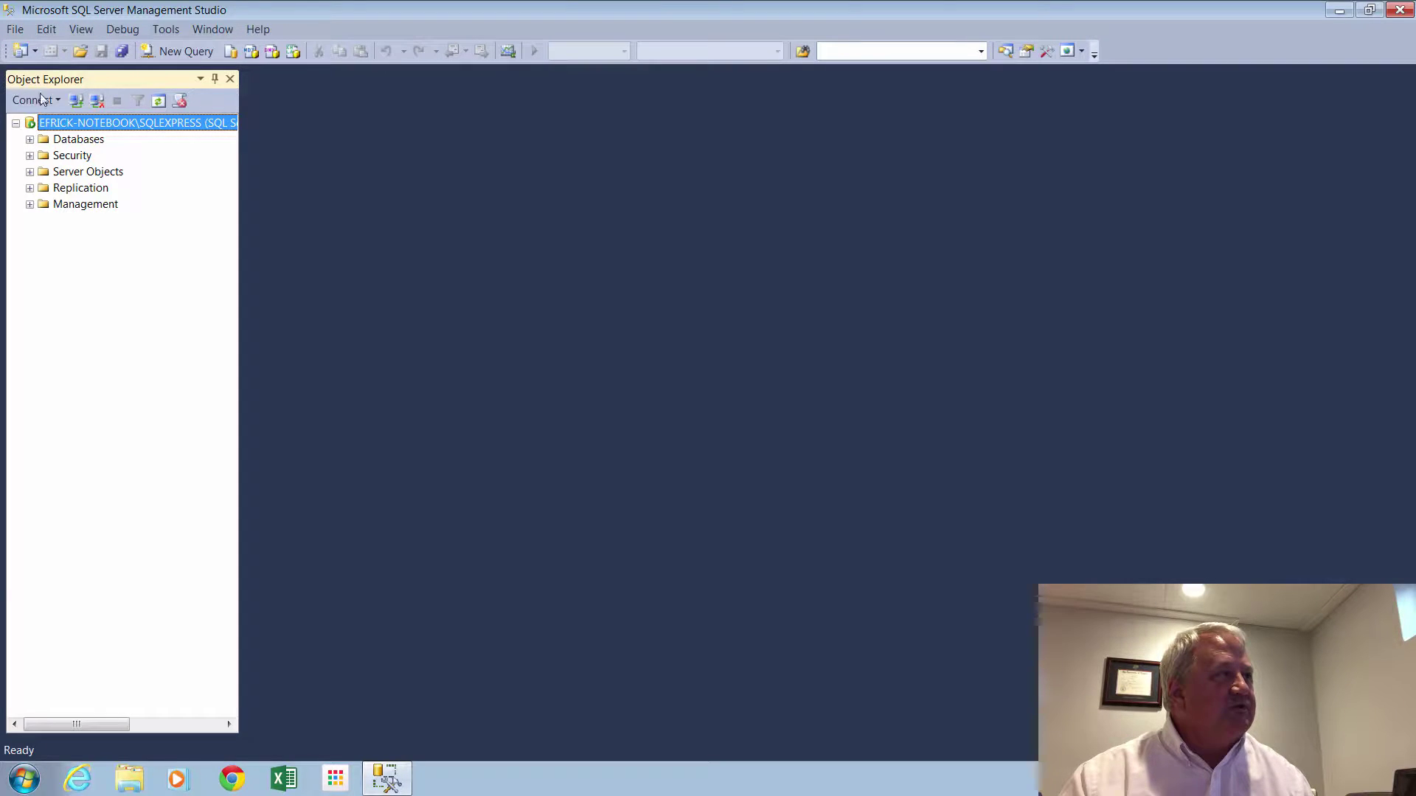
Expand Databases, briefly view System Databases, then select the Databases folder.
click(30, 141)
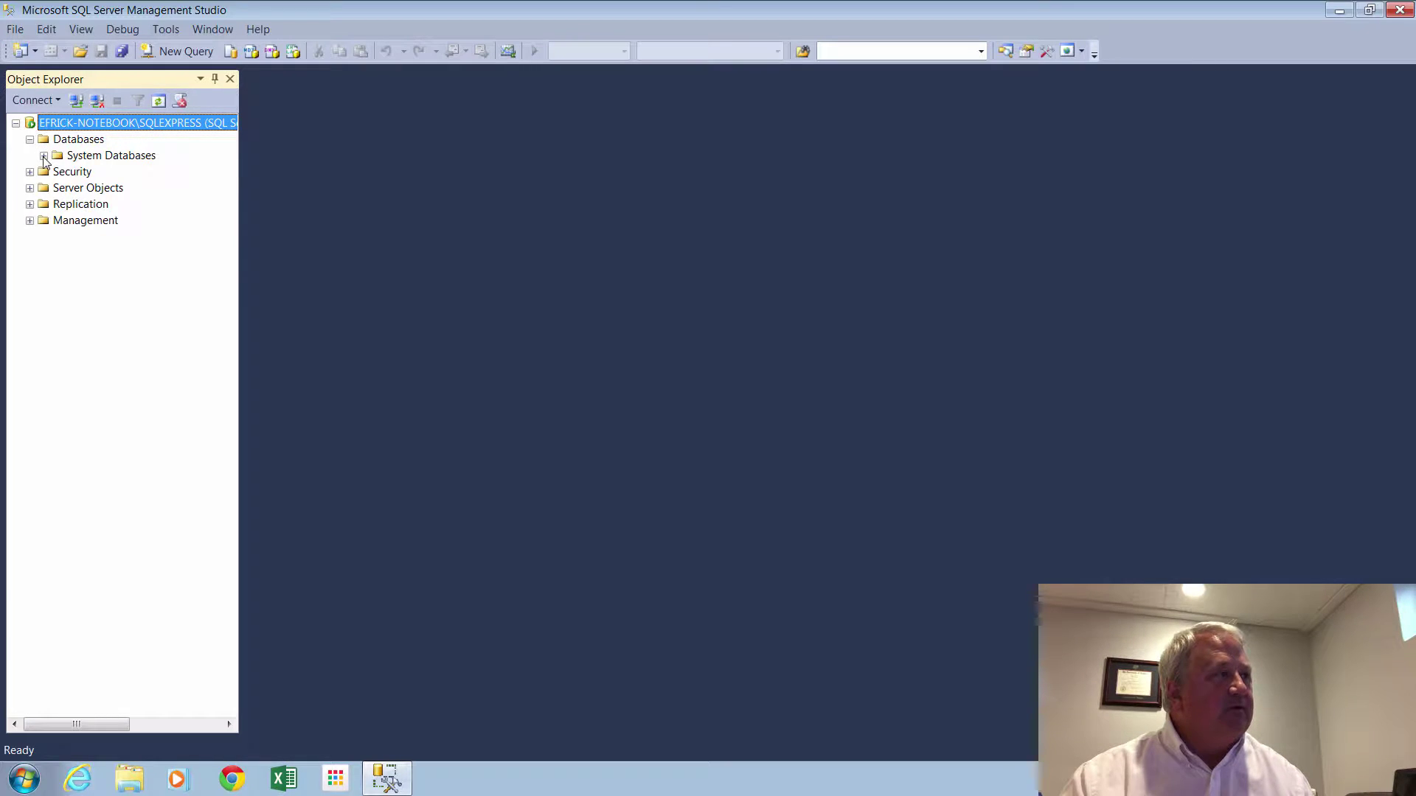
click(43, 156)
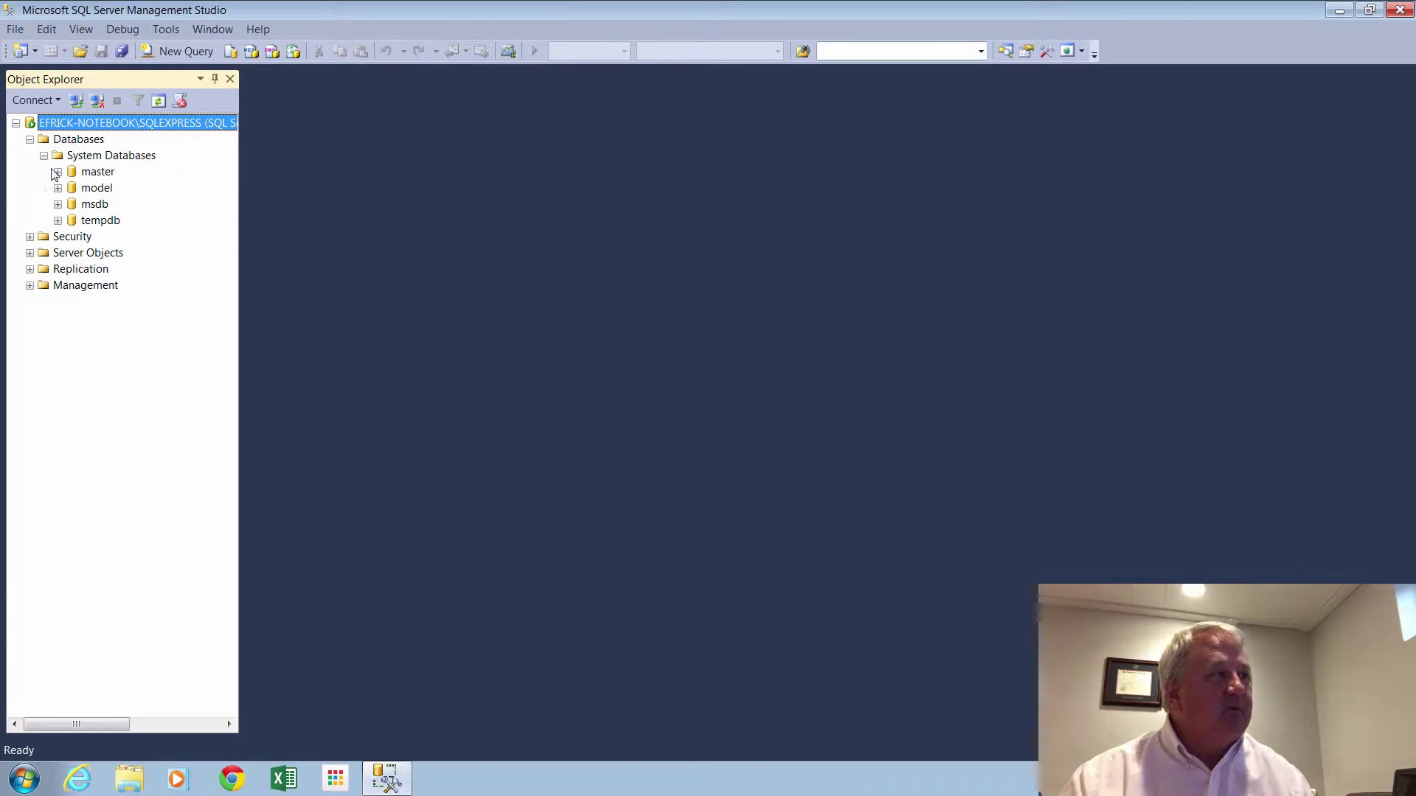
click(44, 156)
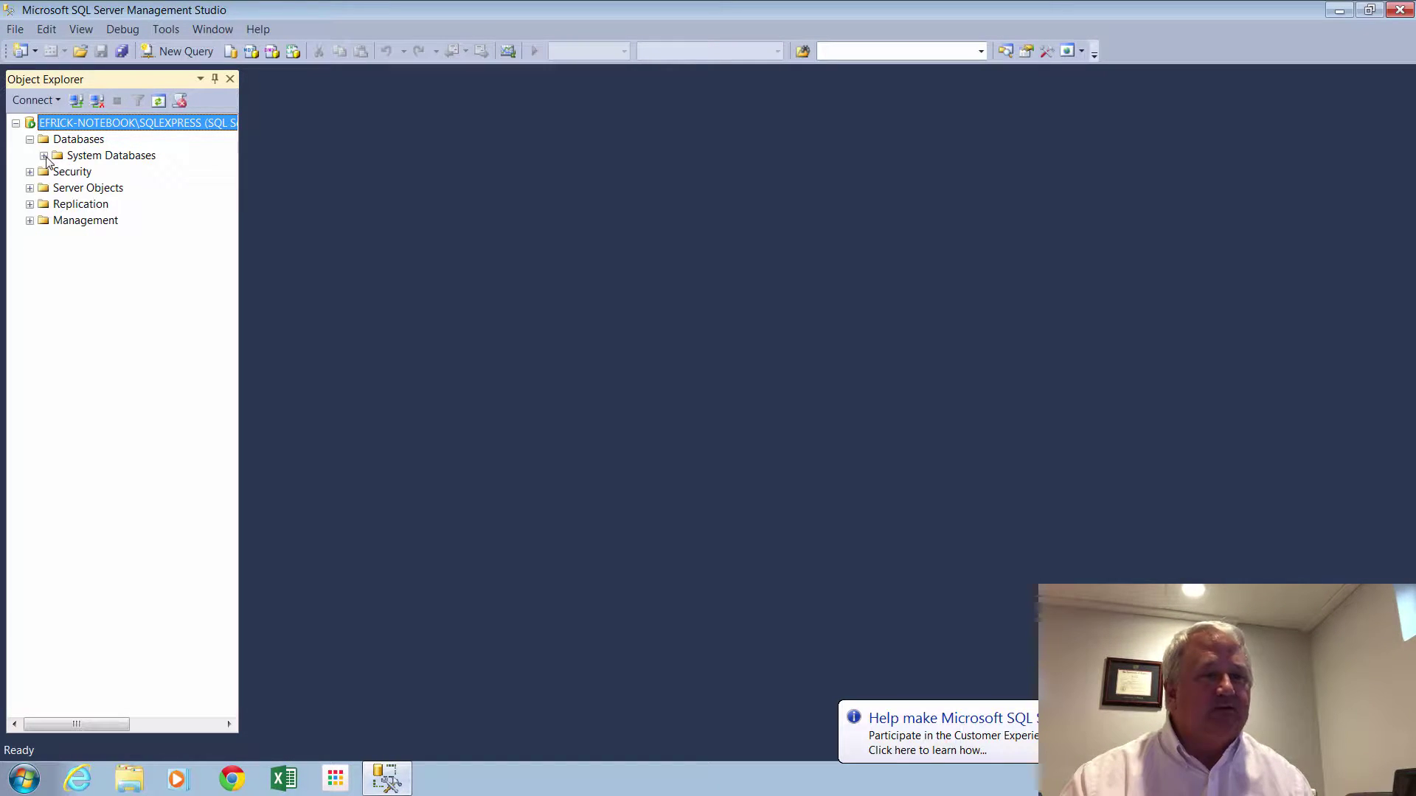
click(77, 141)
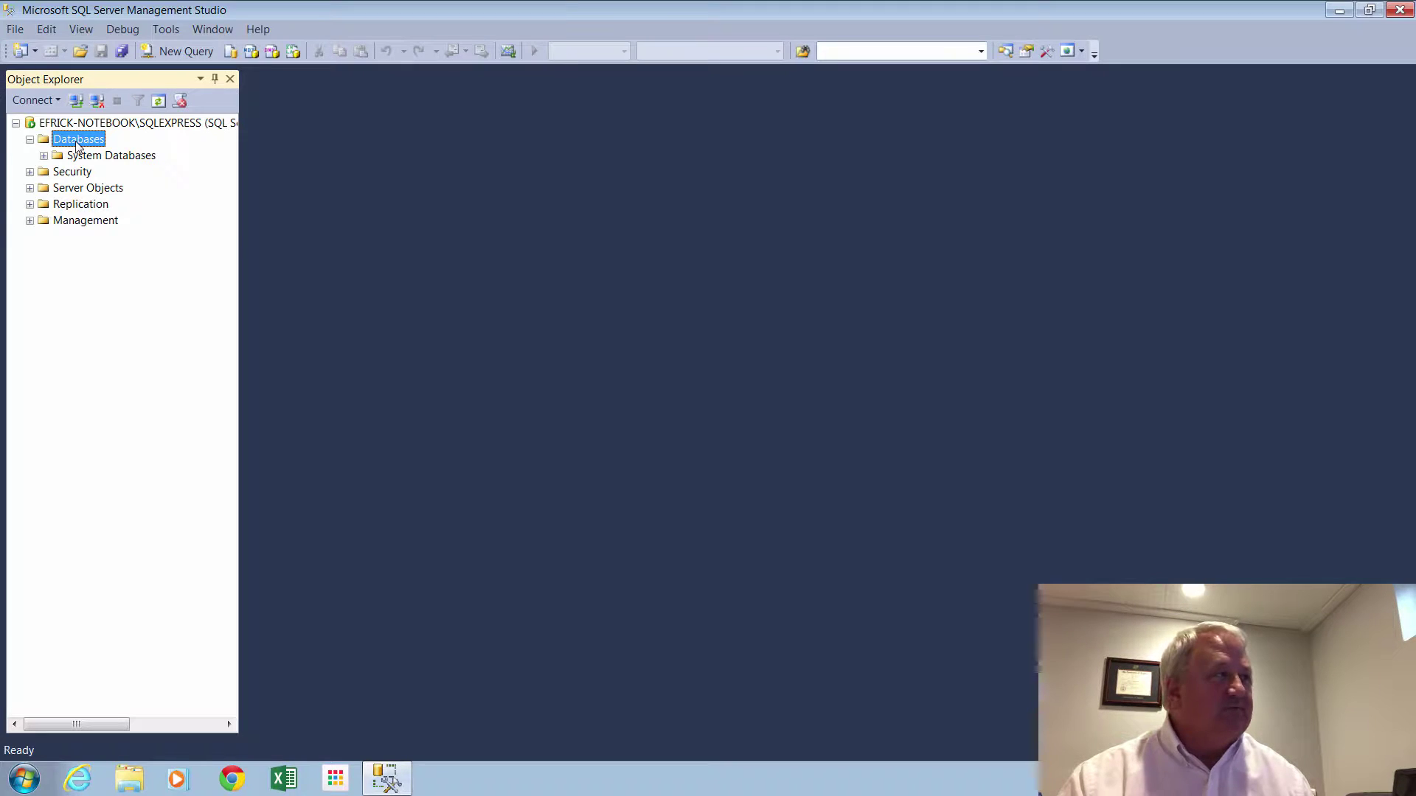
Create a new database named first_database.
right_click(77, 143)
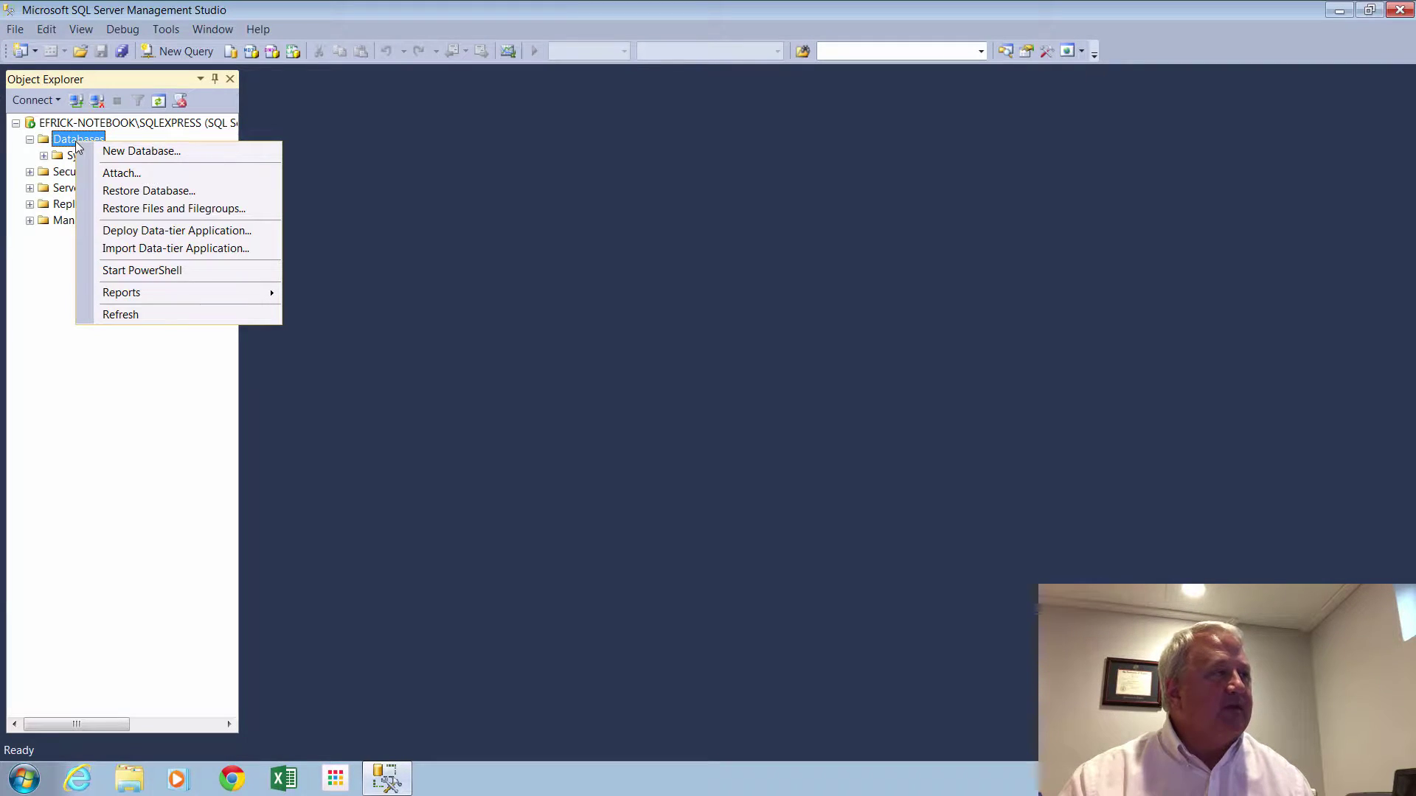
click(140, 152)
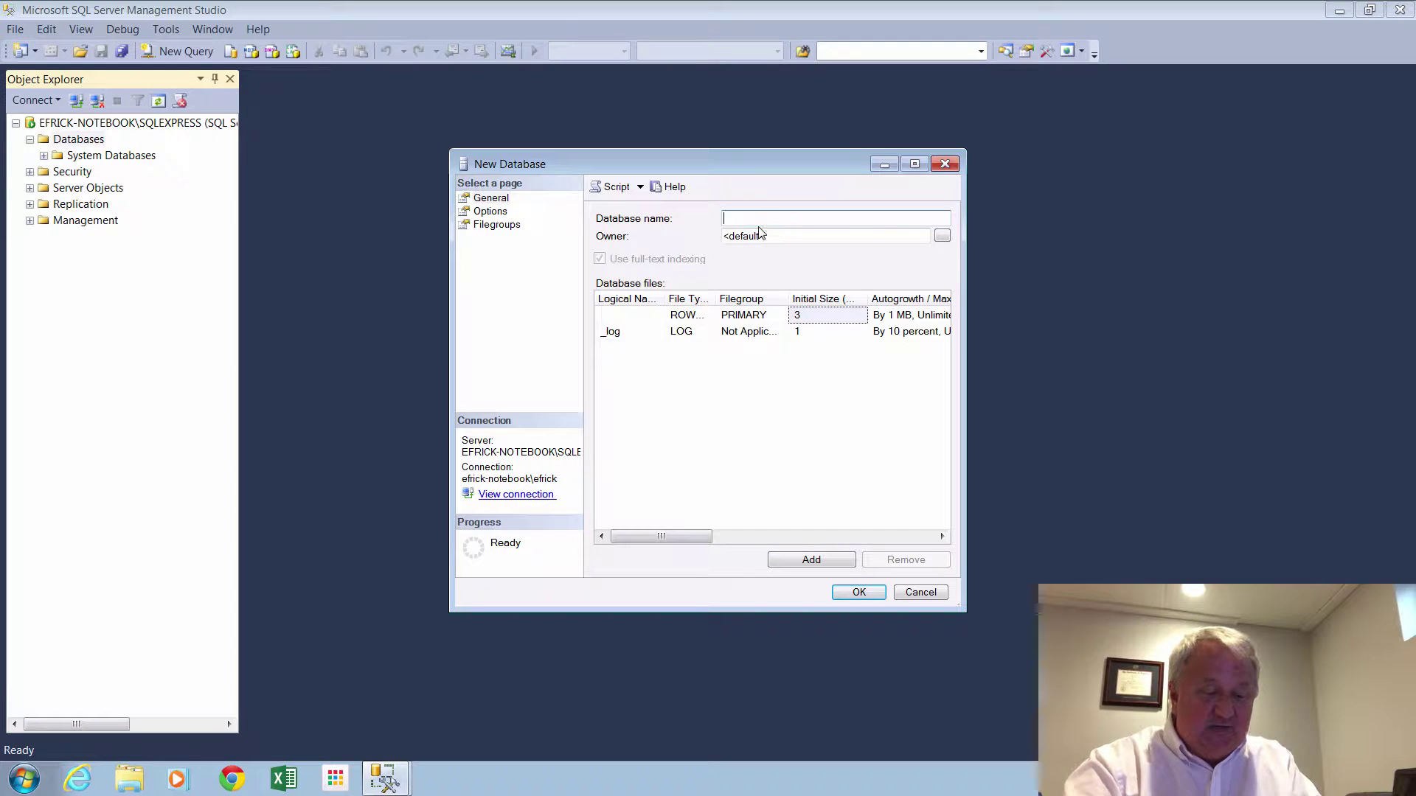
text(first)
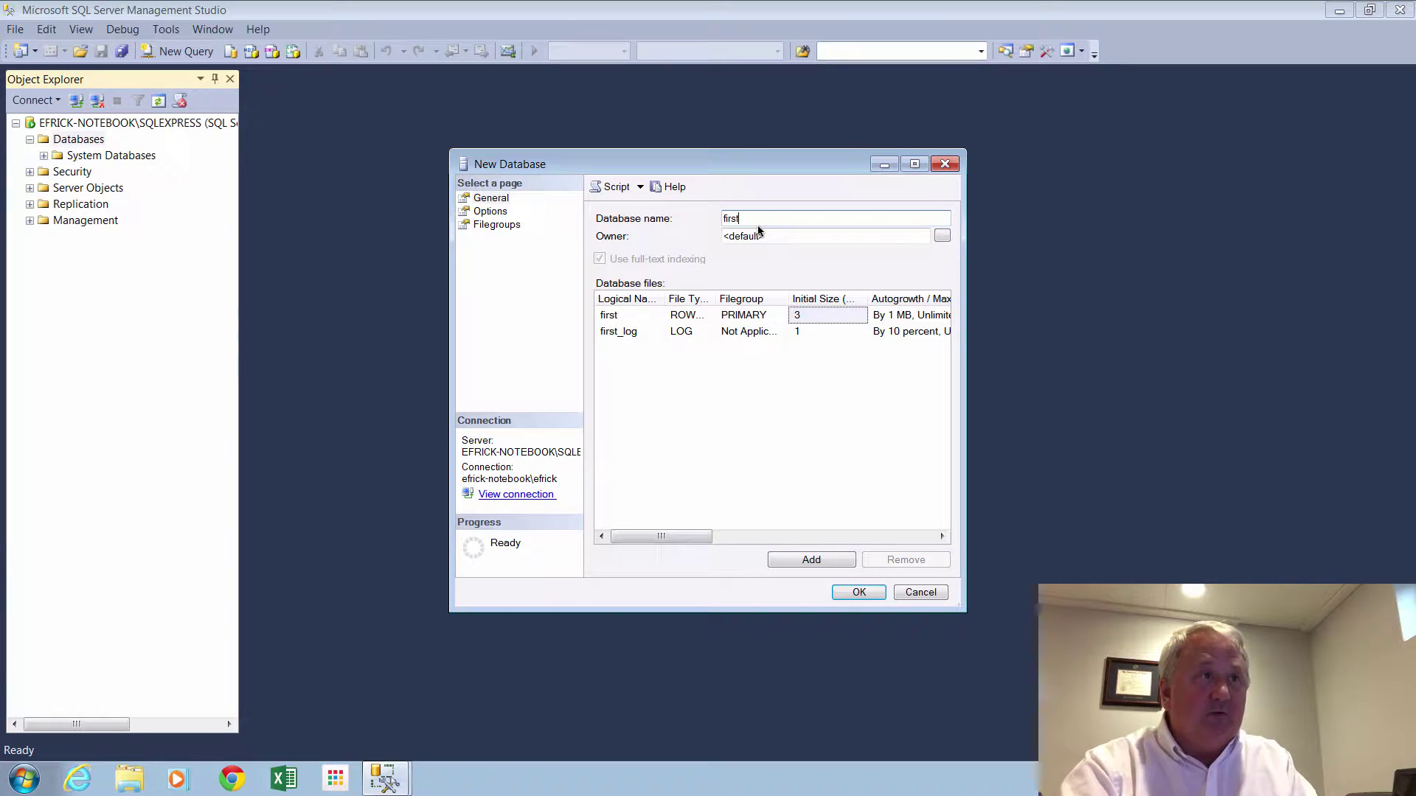
text(_database)
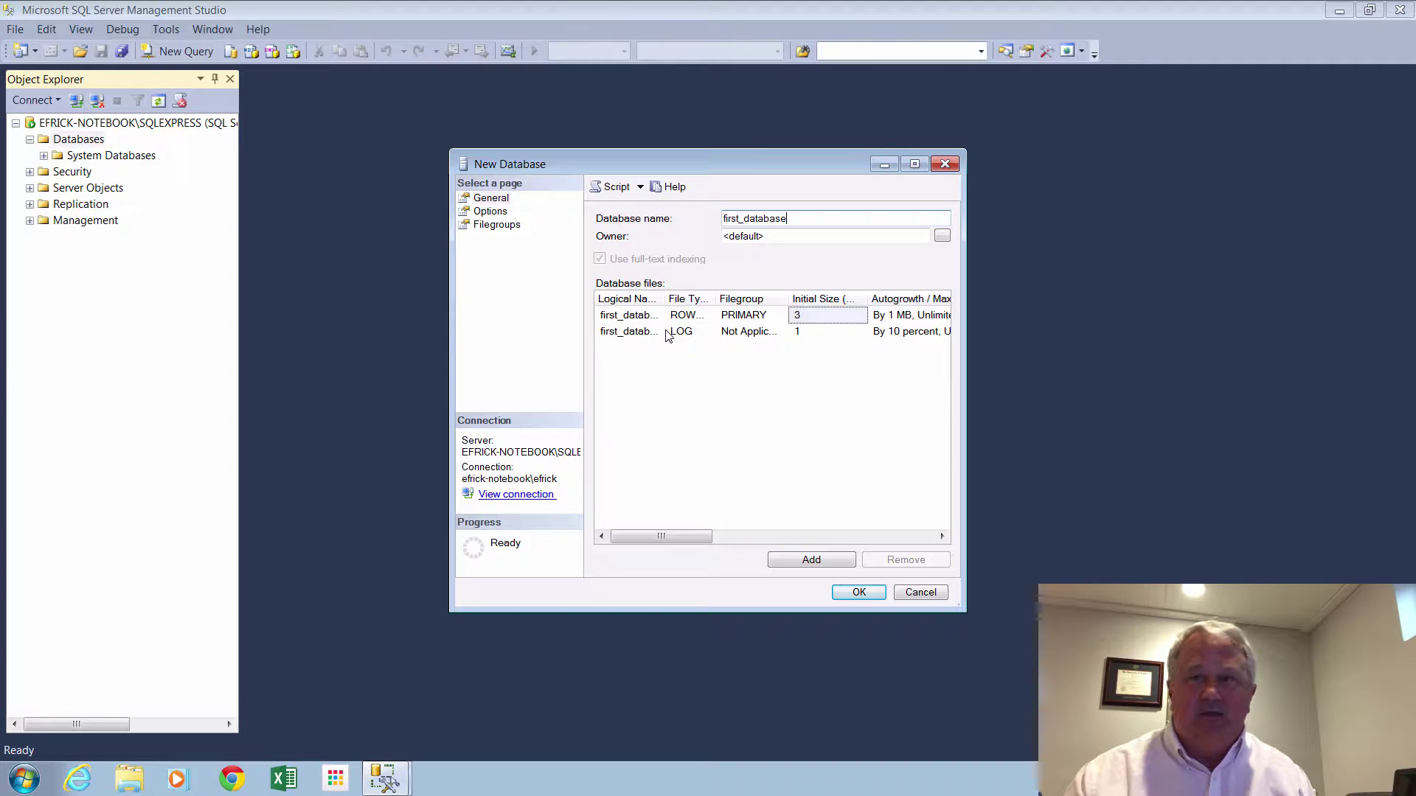
click(857, 593)
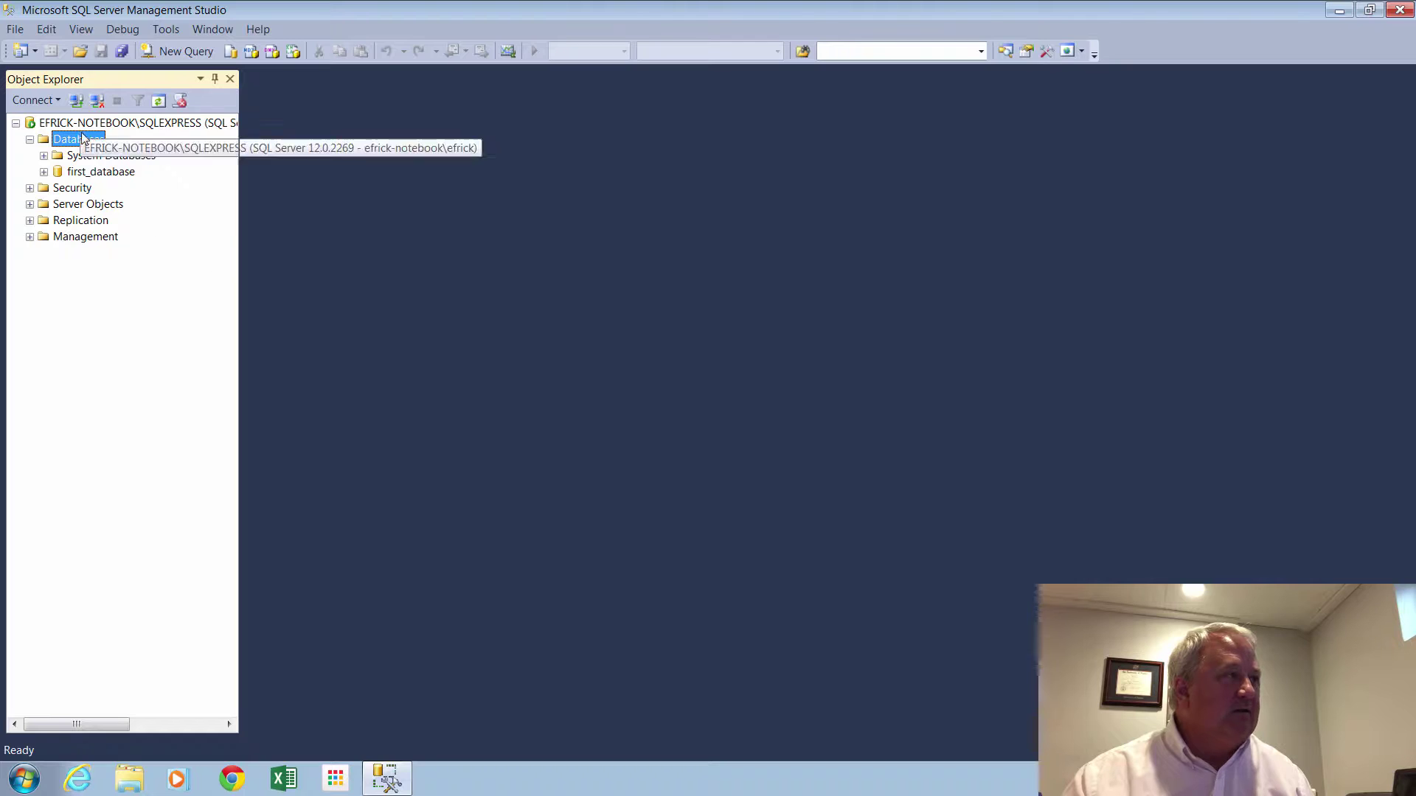
Expand first_database down to its Tables folder and bring up the folder's table actions.
click(44, 173)
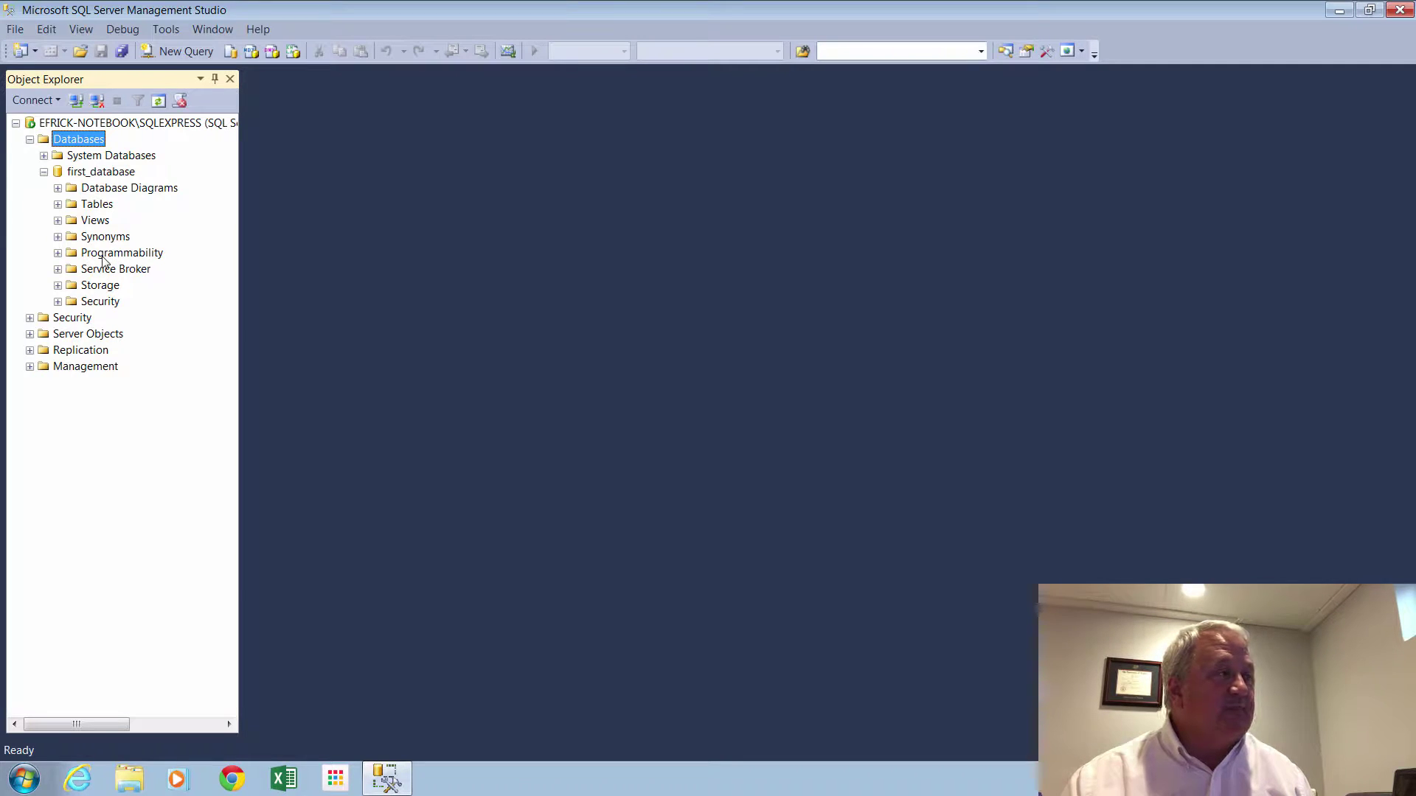
click(58, 205)
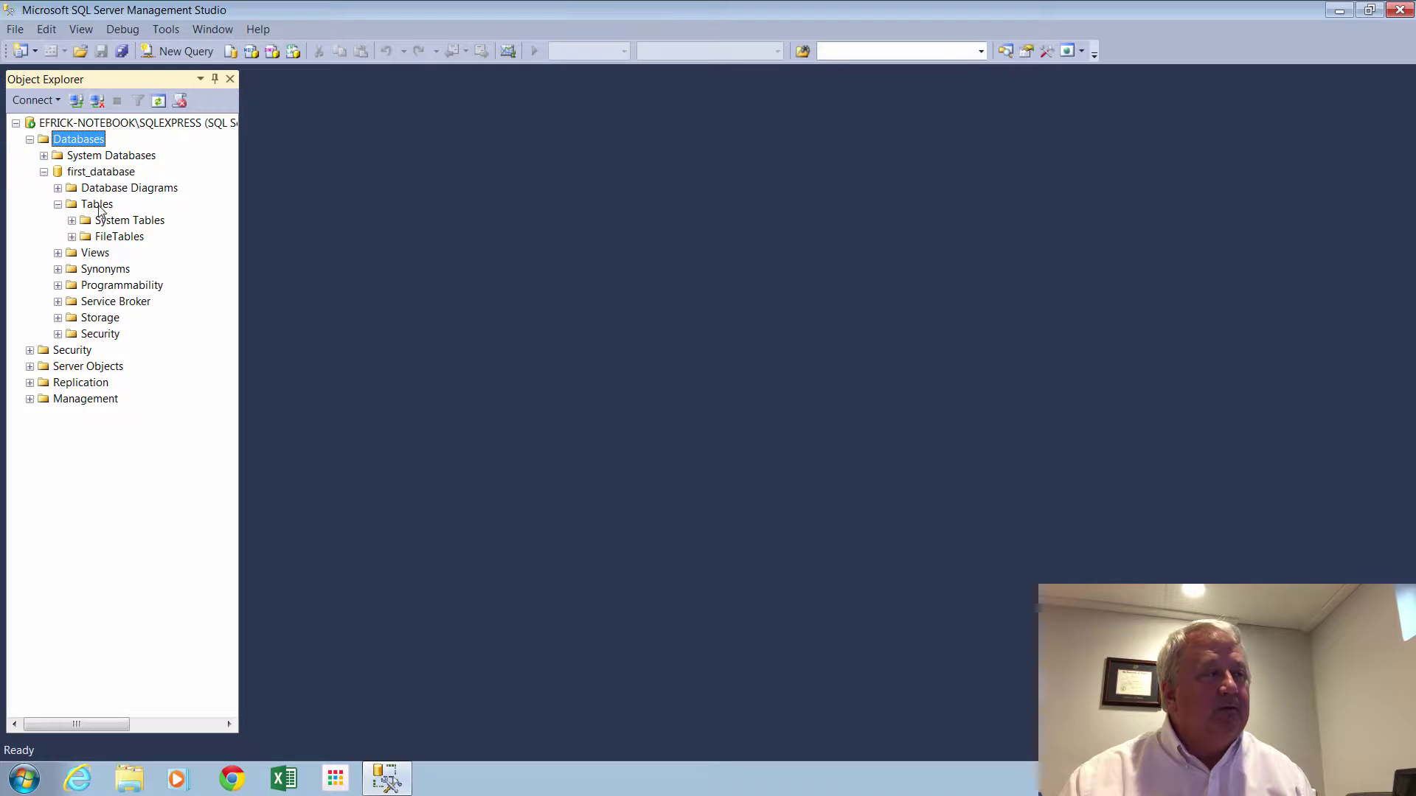
click(101, 210)
right_click(101, 210)
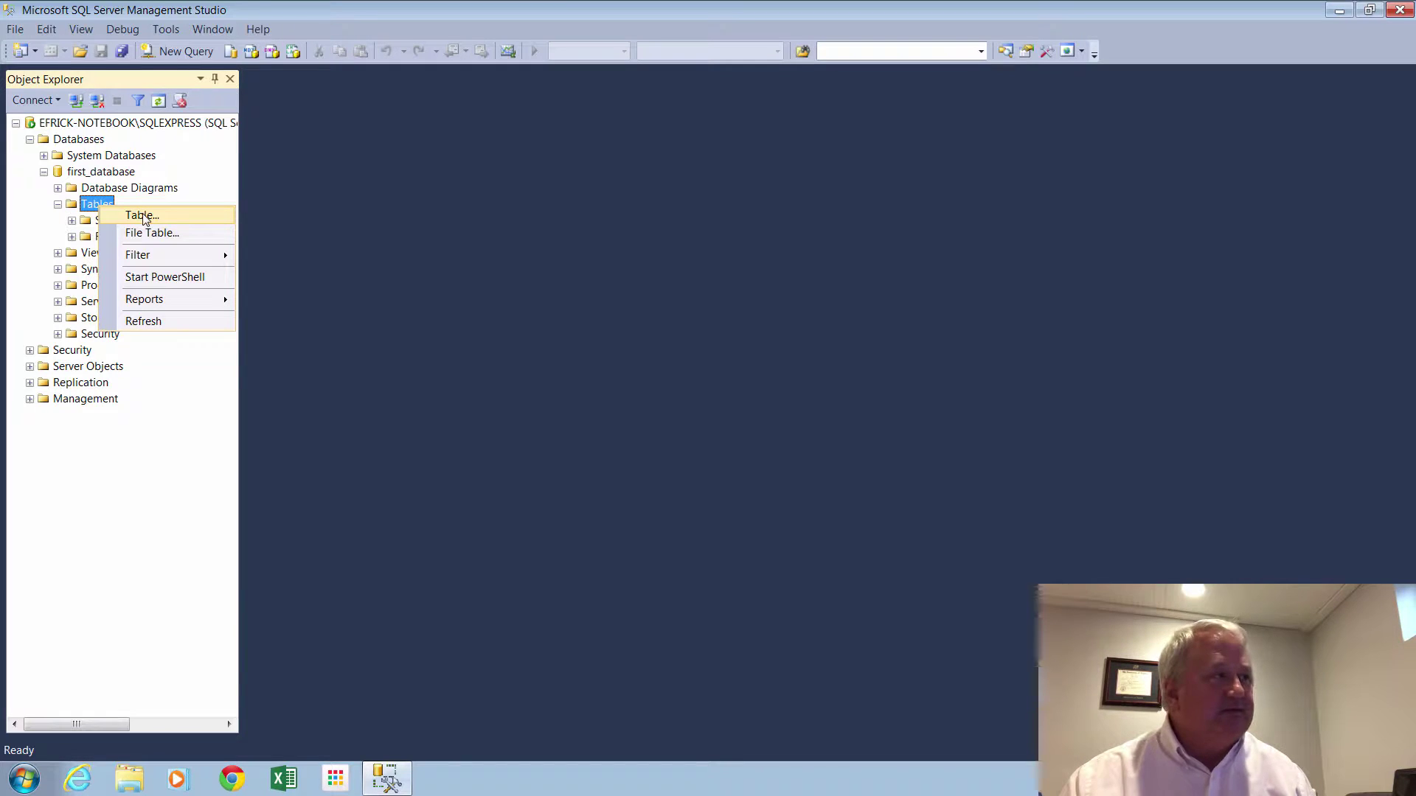
Start a new table with a first_name column of type nchar(20).
click(144, 219)
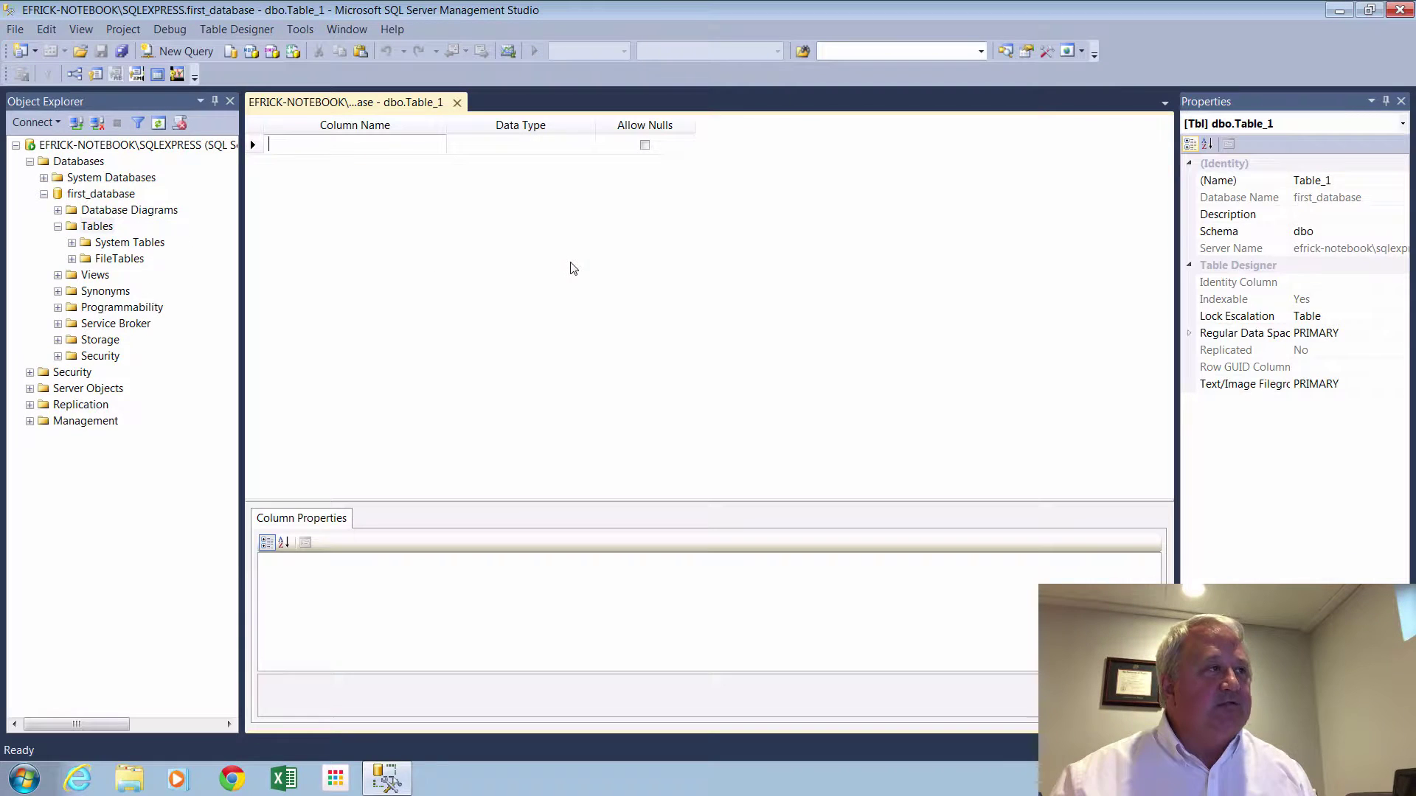
text(first)
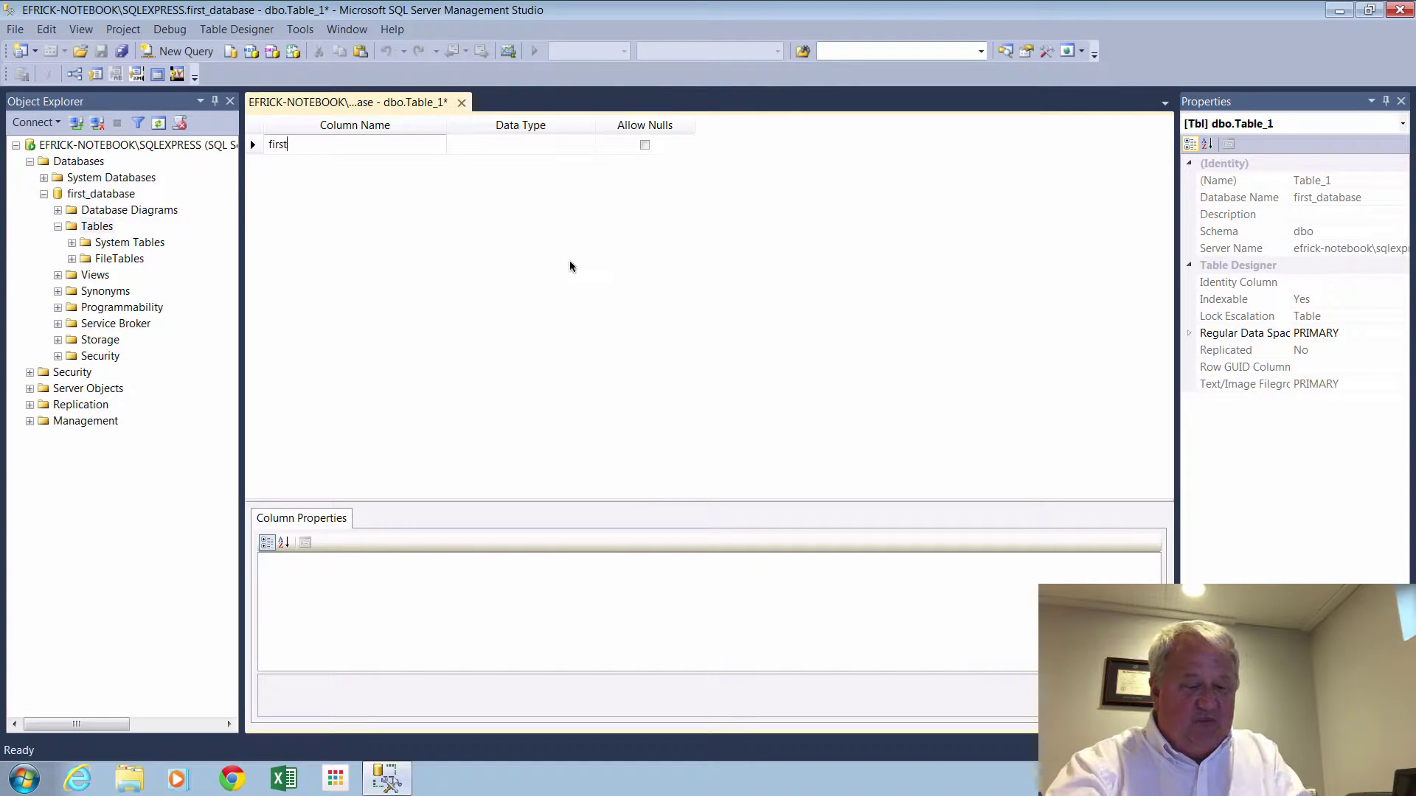
text(_name)
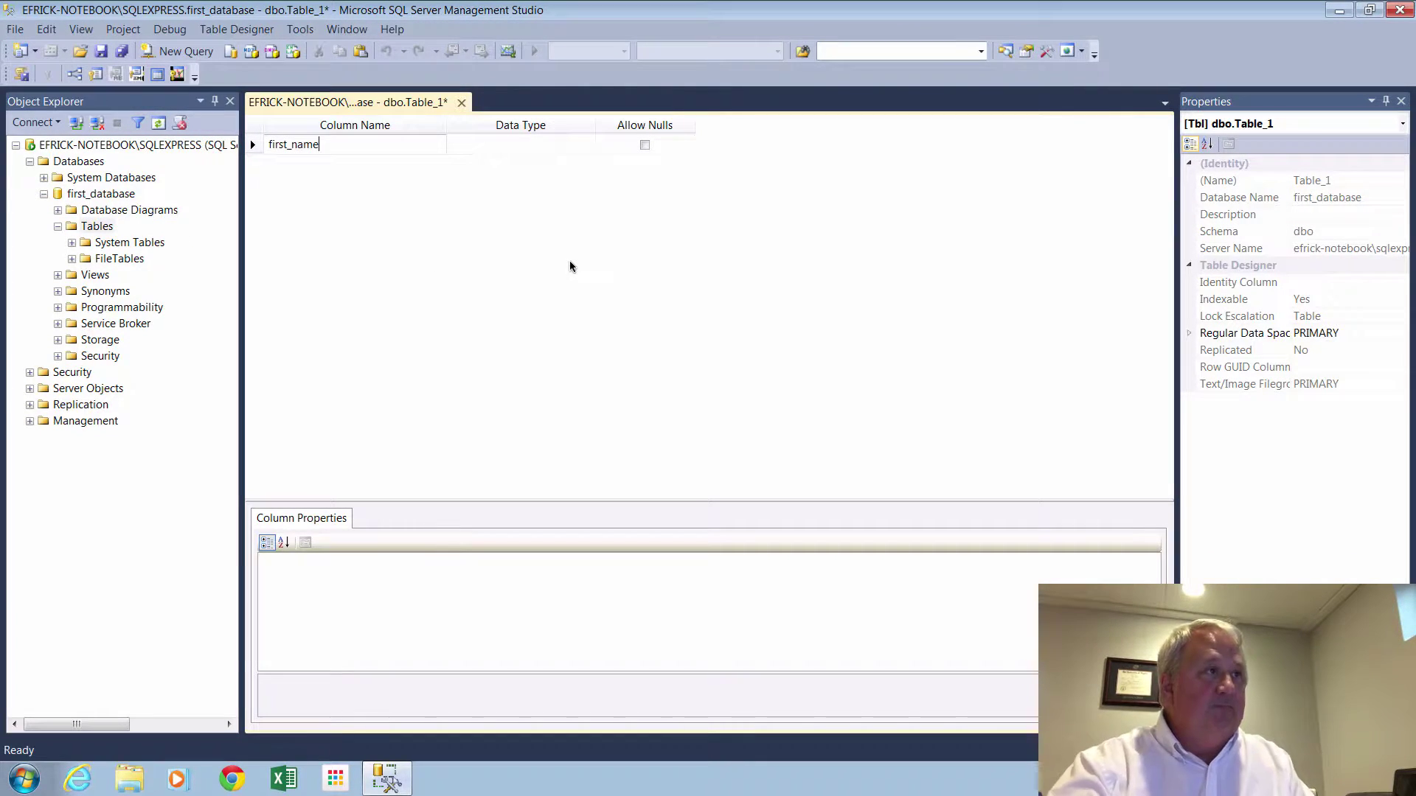
click(544, 143)
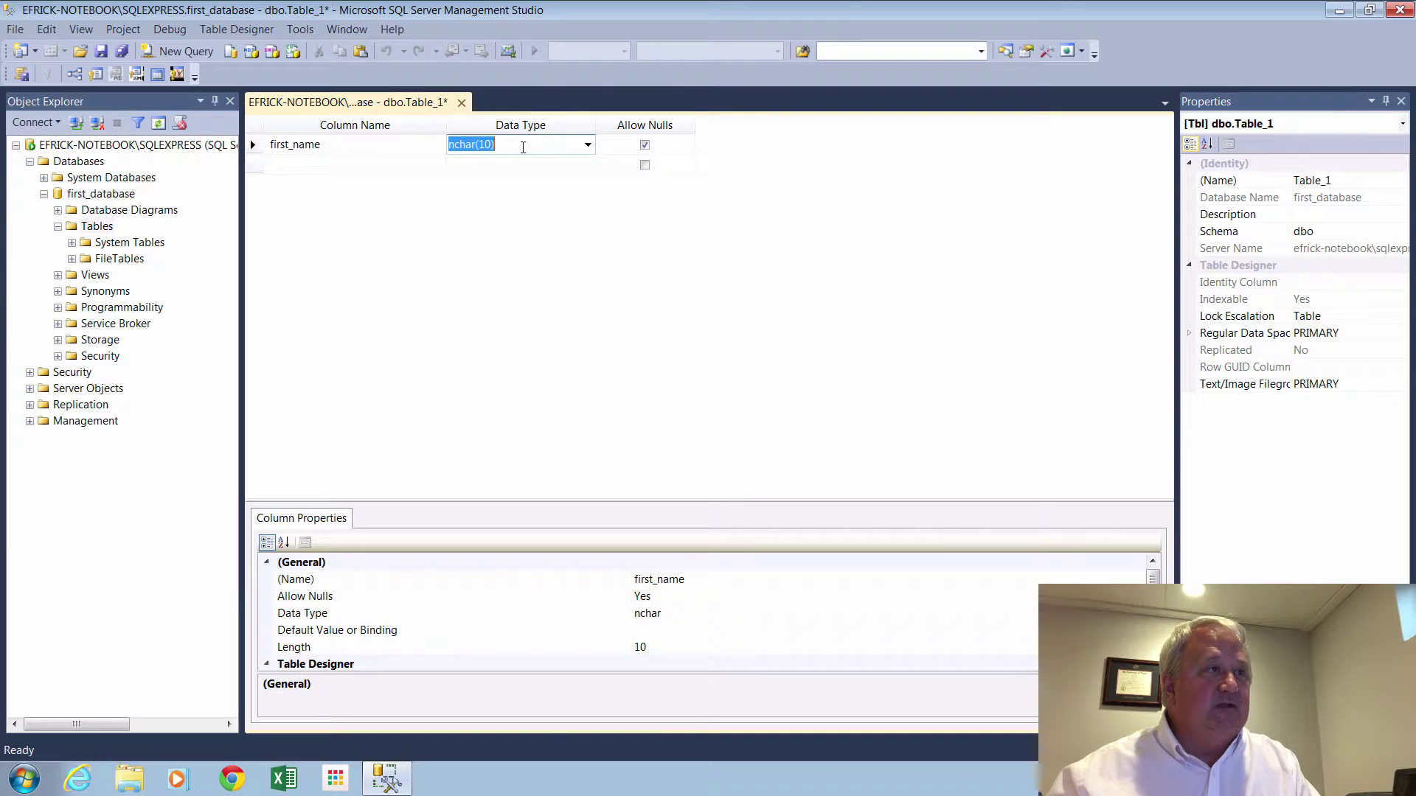
click(523, 145)
key(BackSpace)
key(BackSpace)
key(BackSpace)
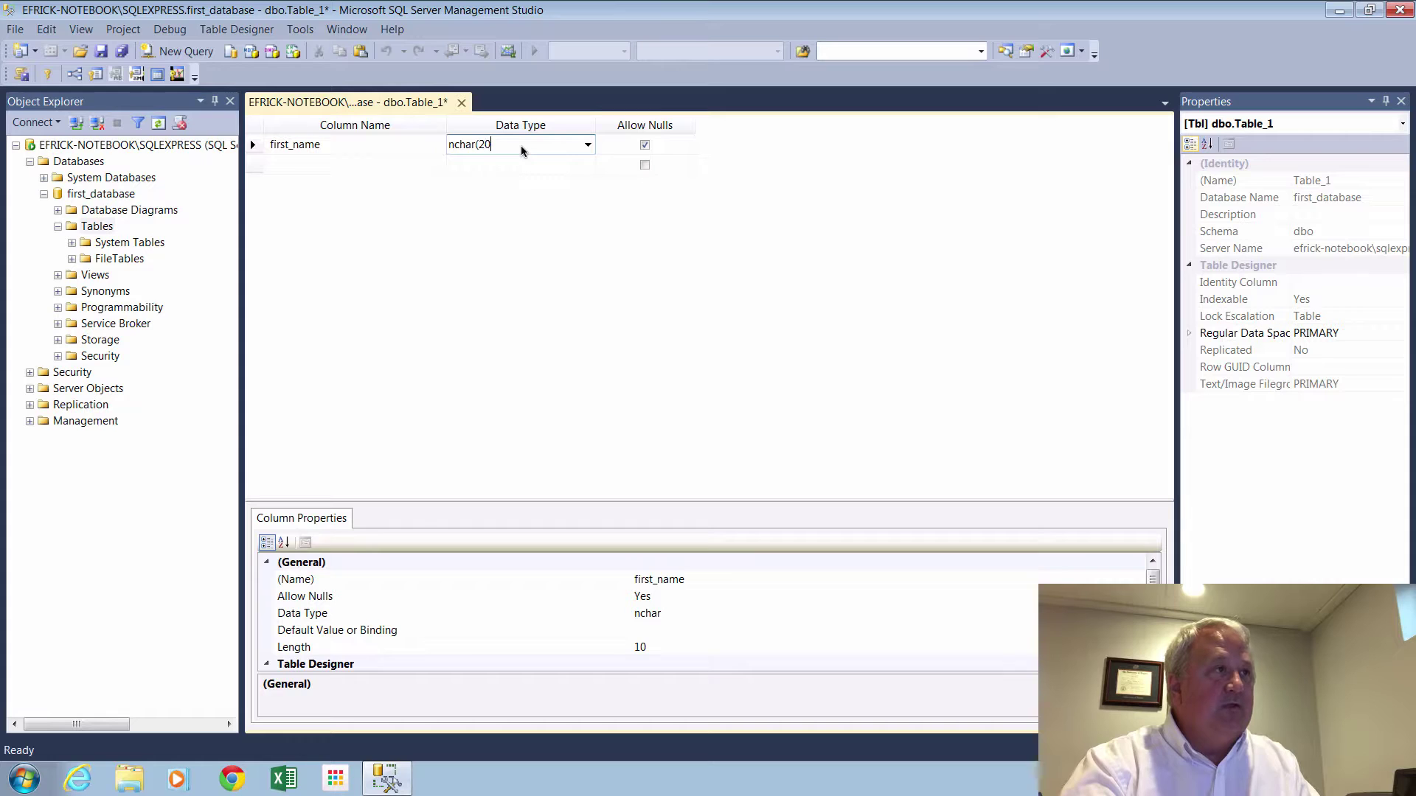
text(20))
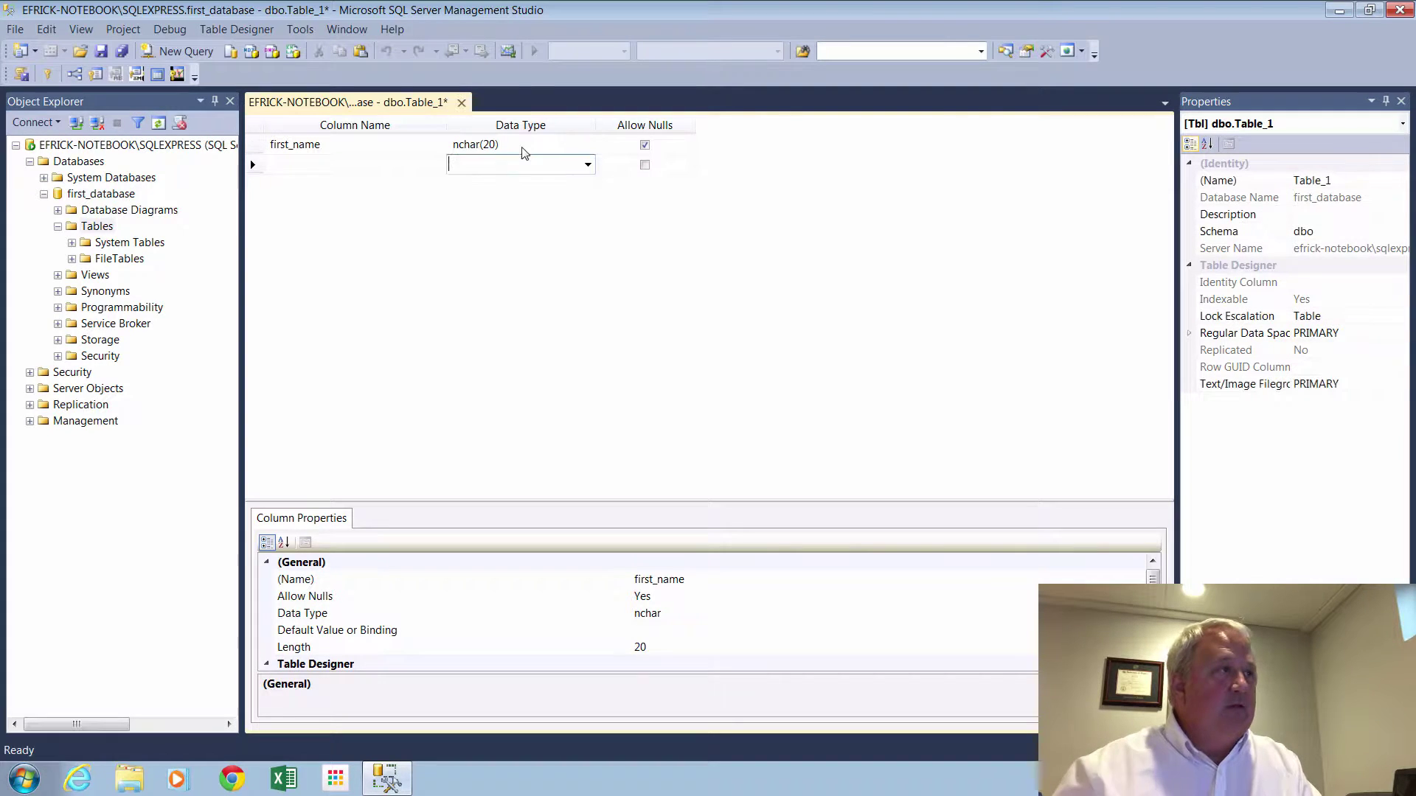
click(356, 165)
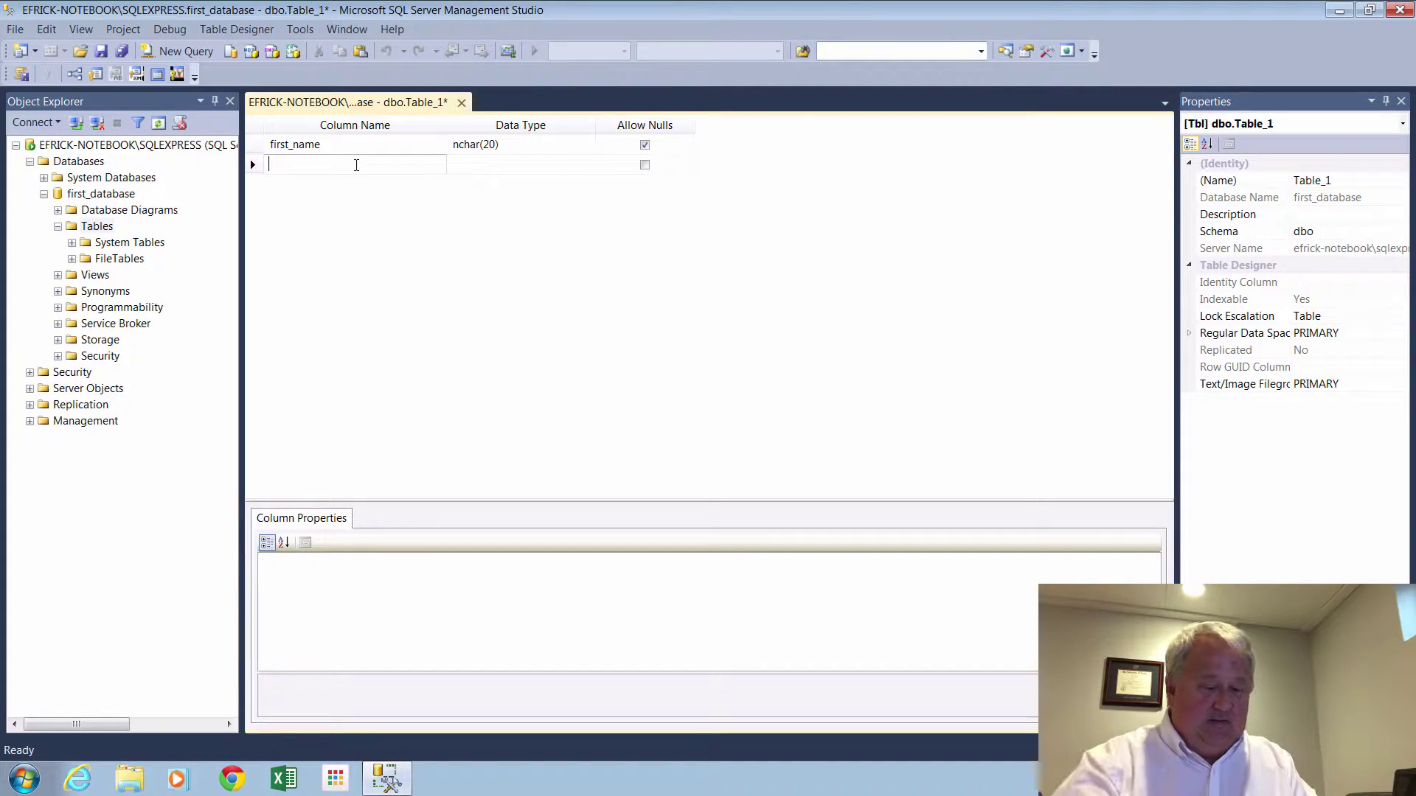
Add a last_name column of type nchar(20).
text(last_name)
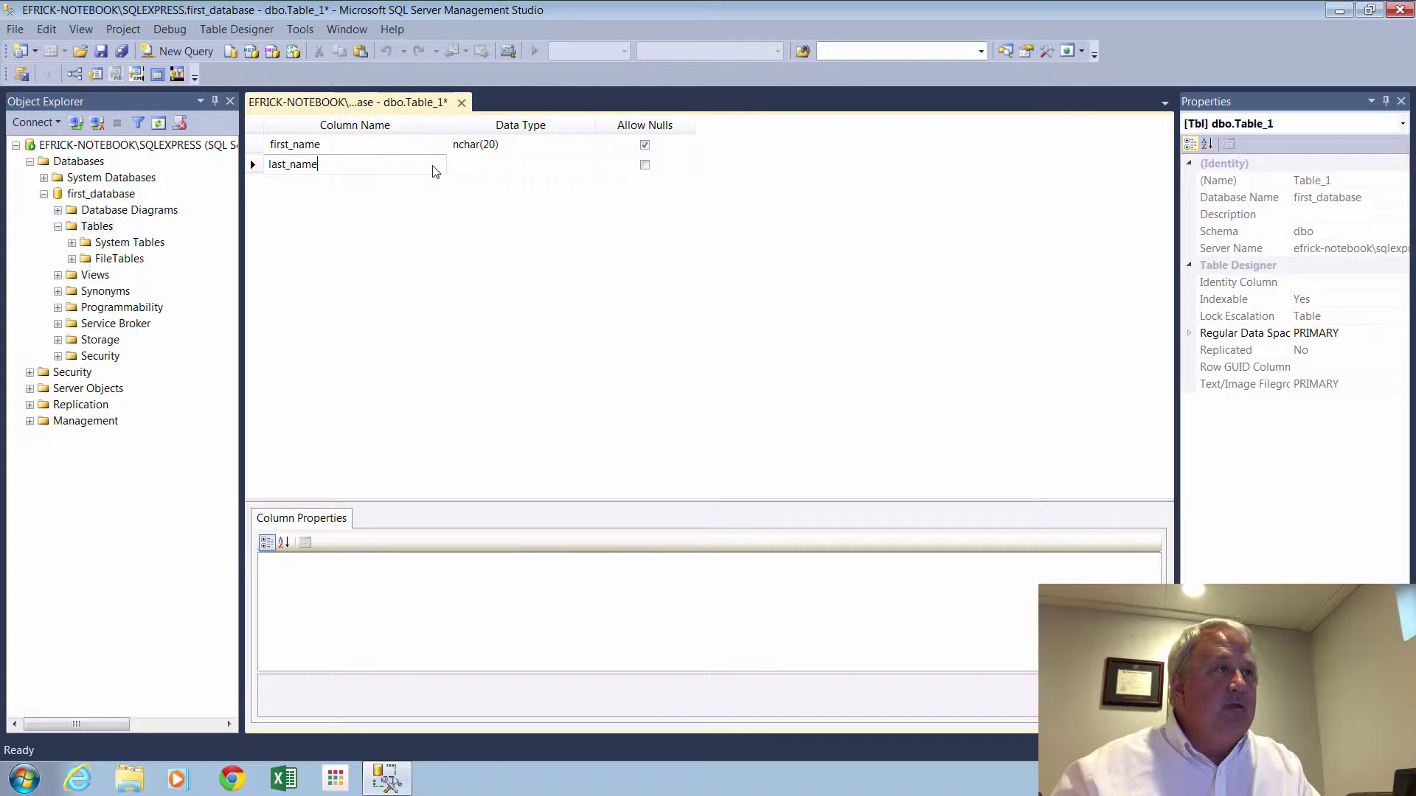
click(479, 164)
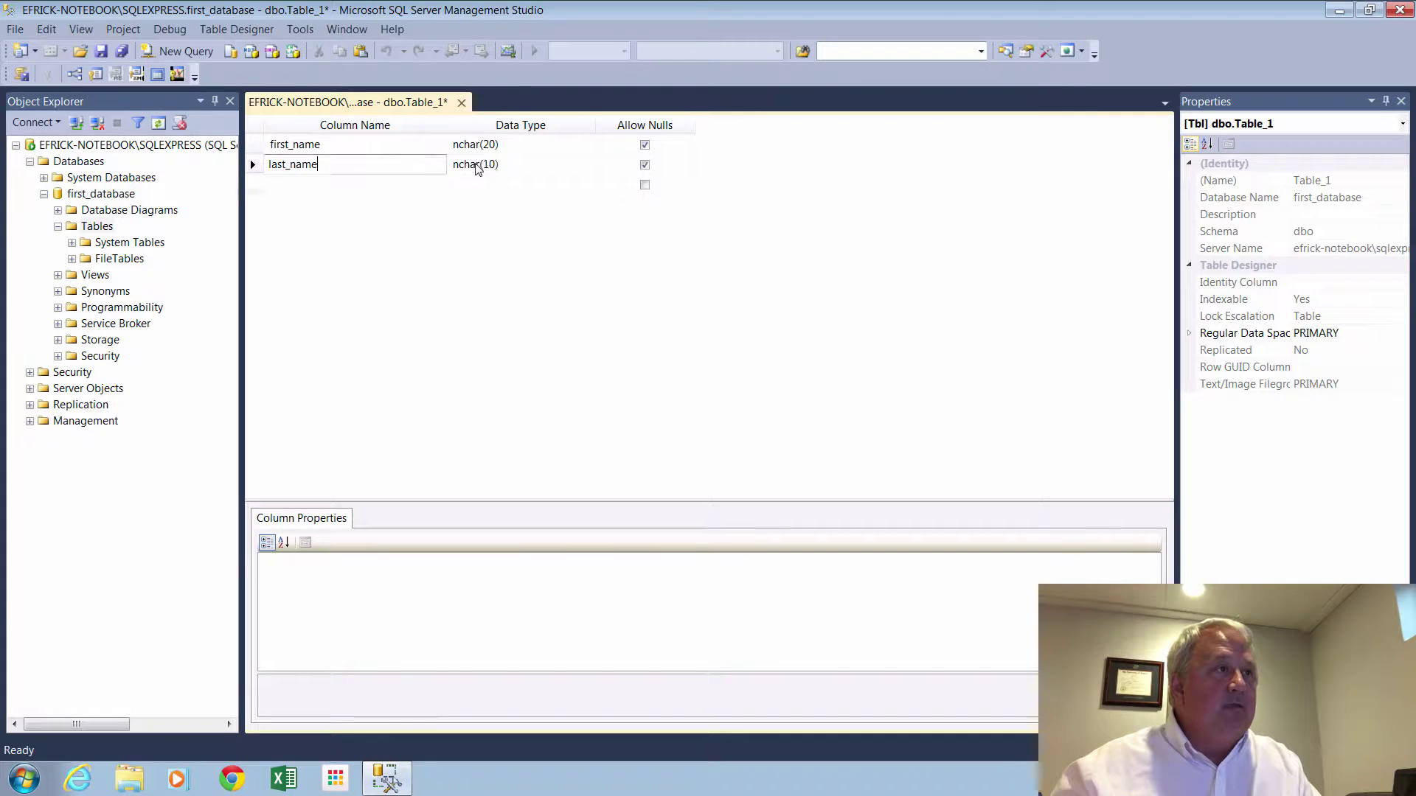
click(485, 164)
key(BackSpace)
text(2)
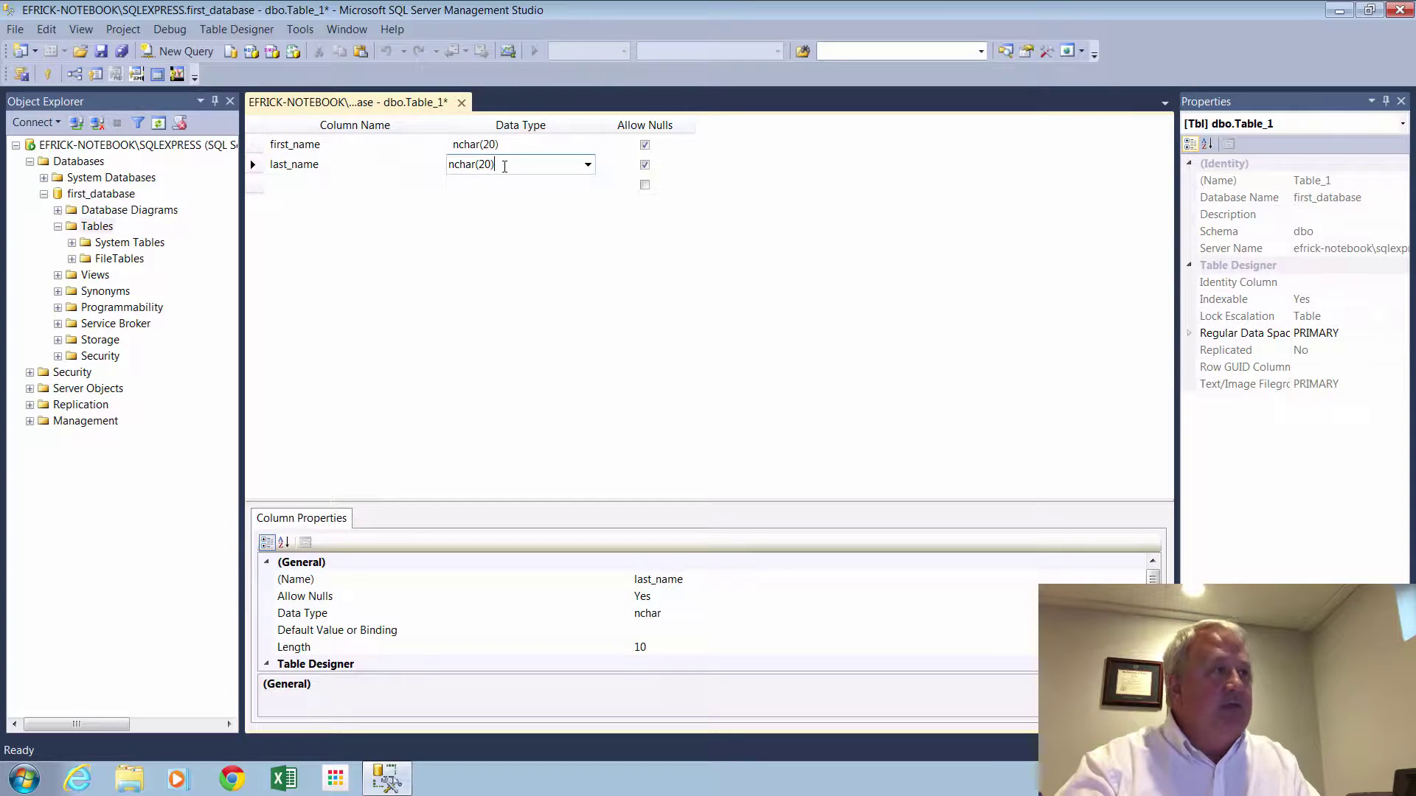
key(Down)
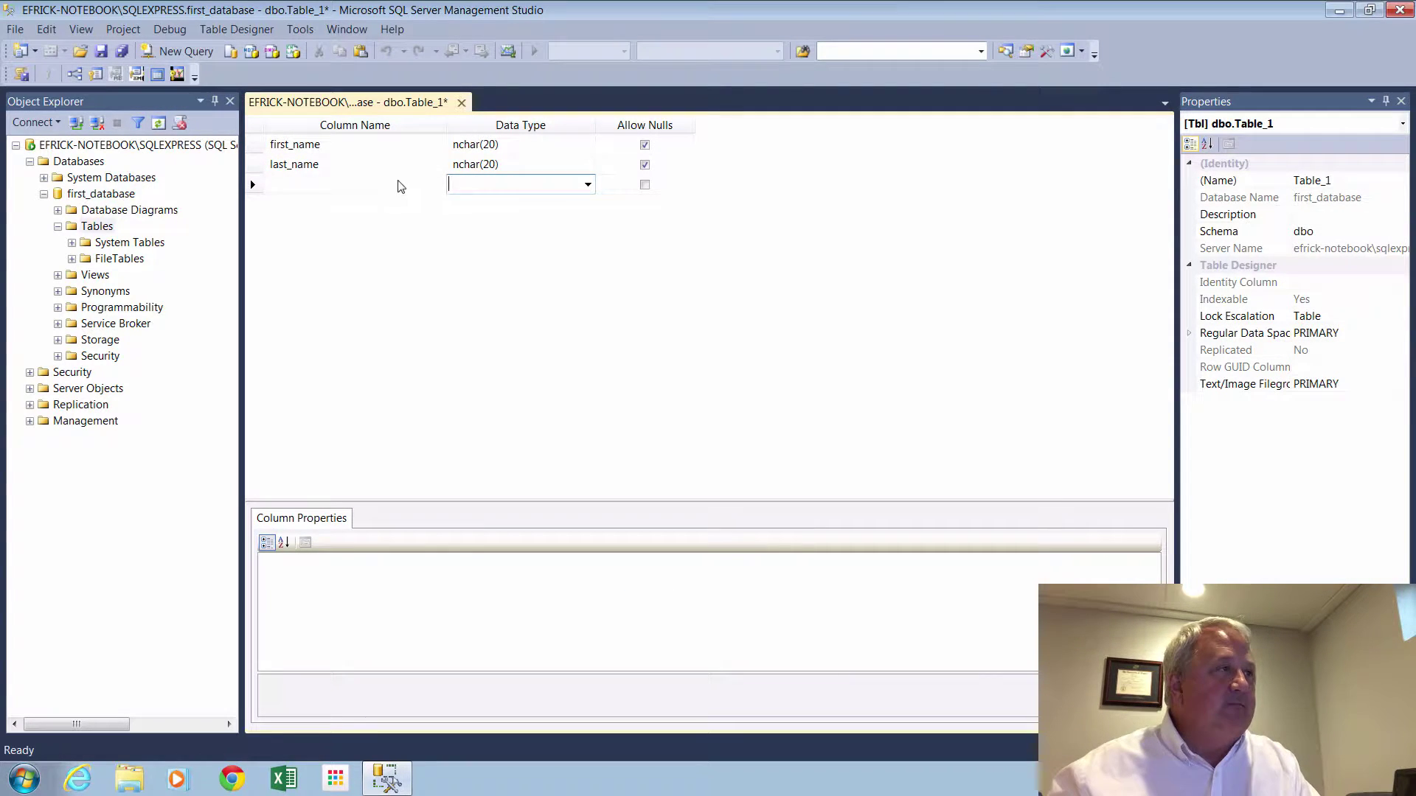
Add an email_address column of type nchar(30).
click(383, 186)
text(ema)
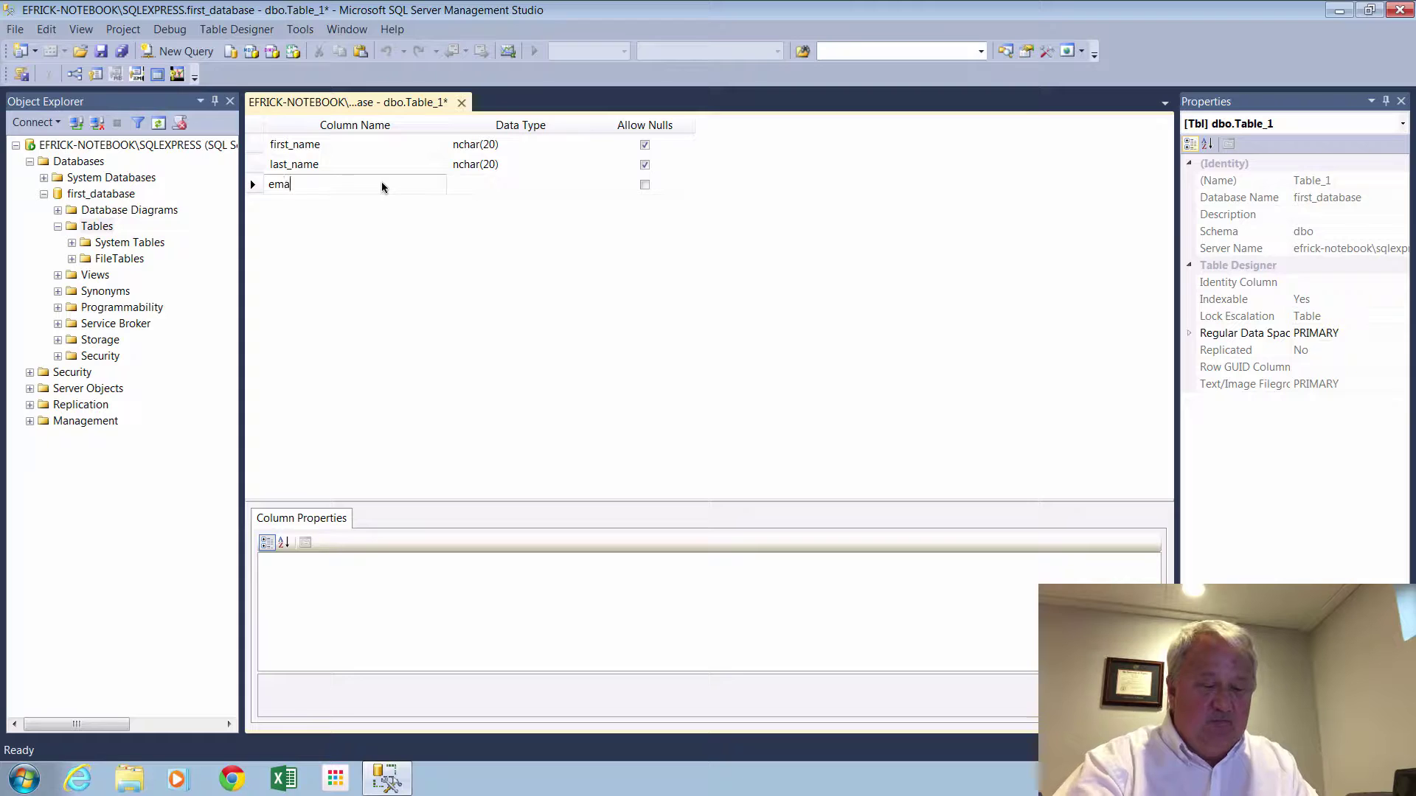
text(il_addre)
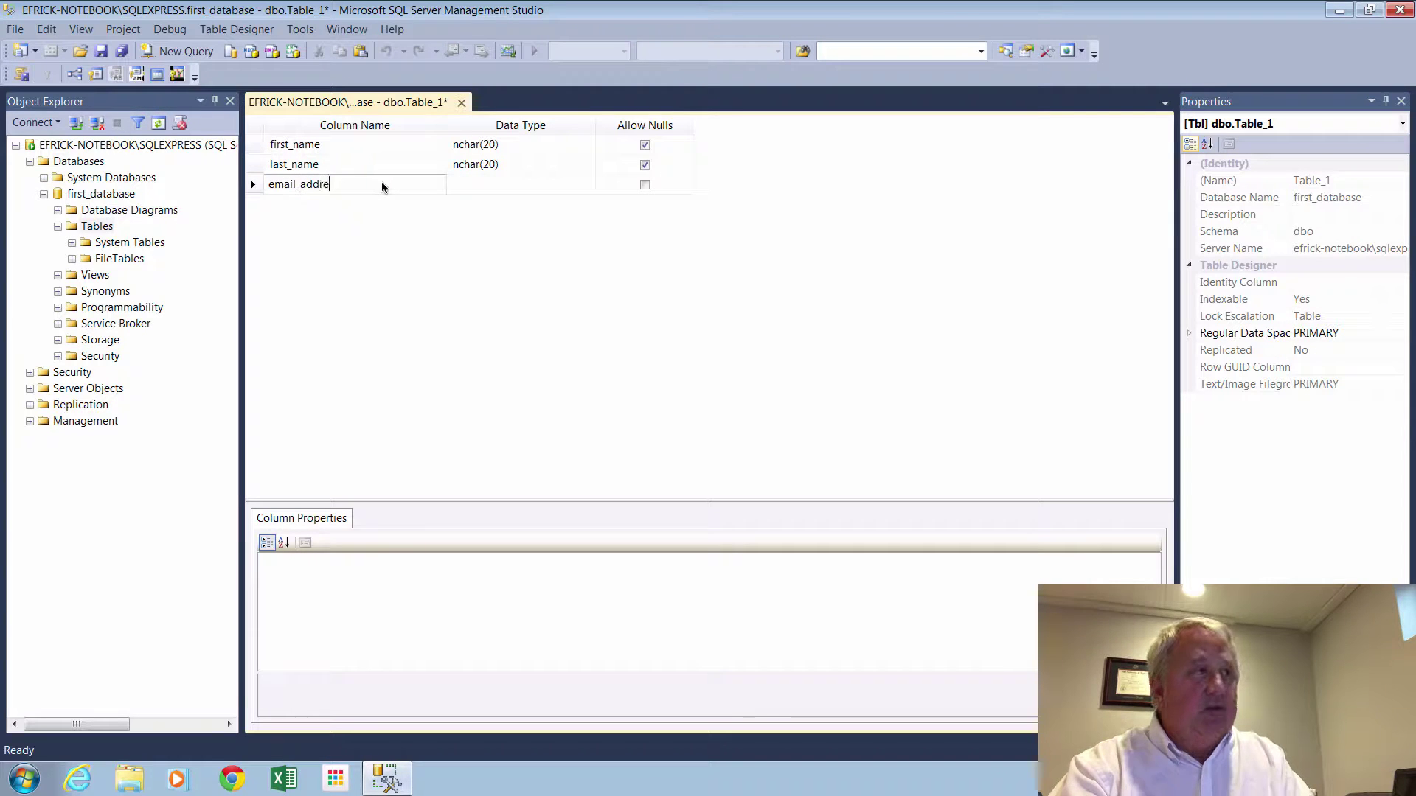
text(ss)
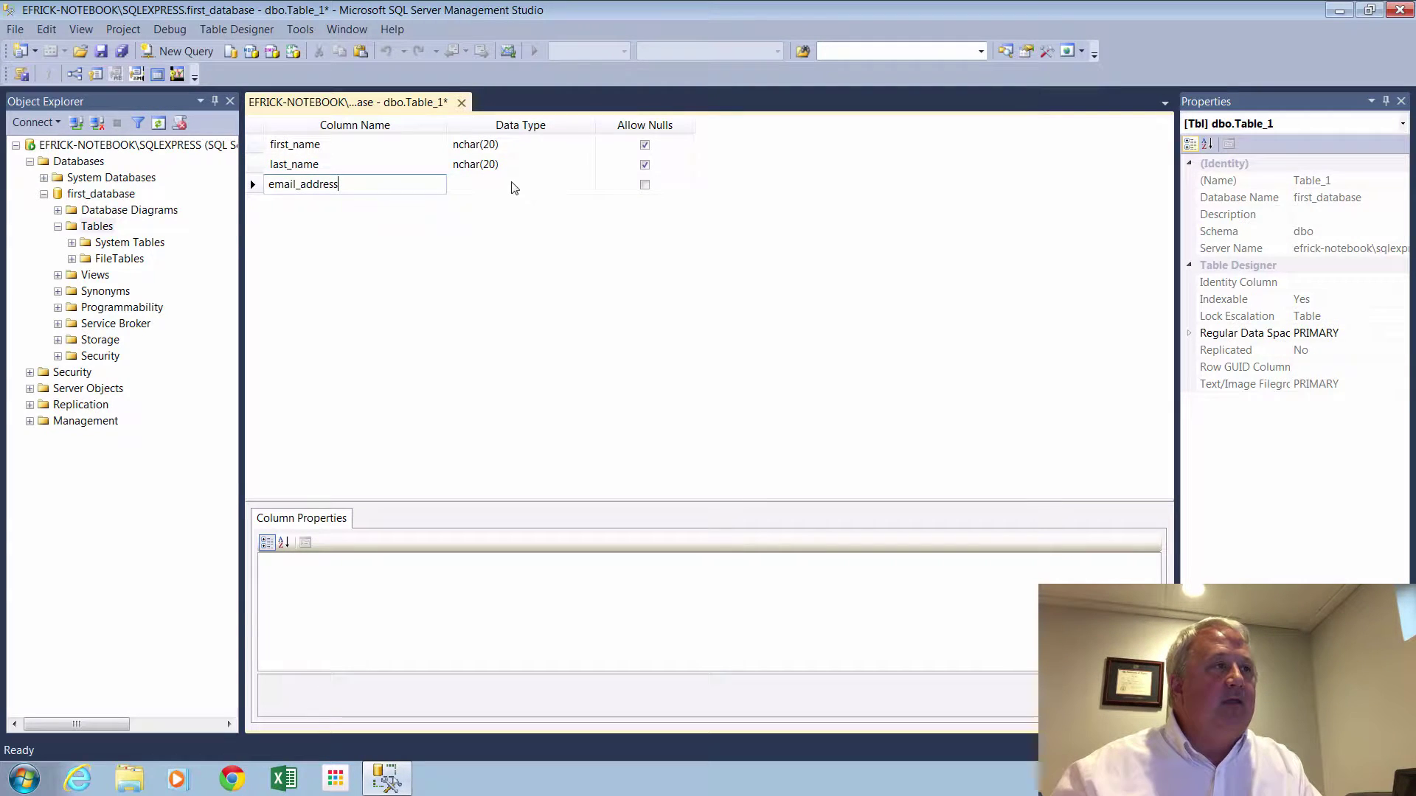
click(509, 186)
click(483, 185)
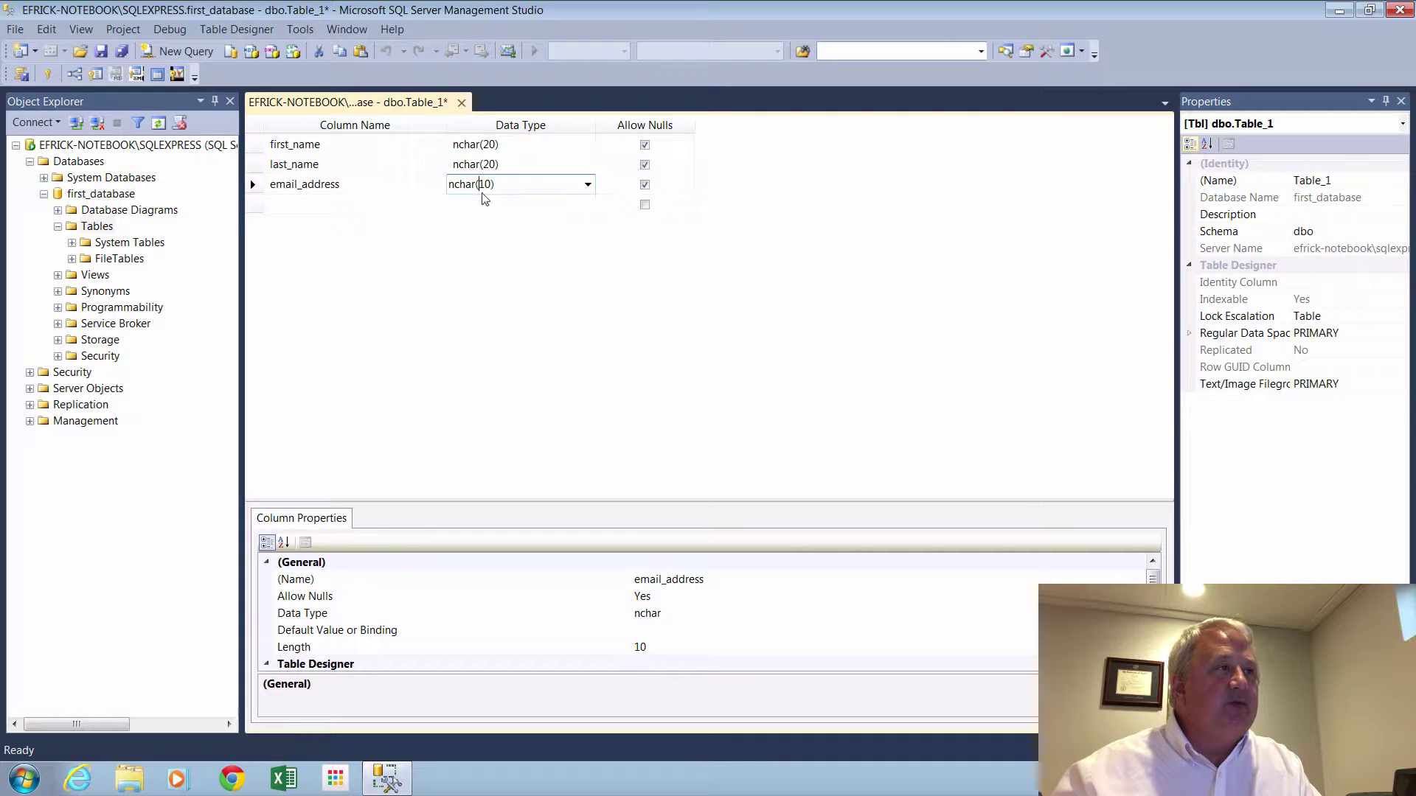
key(BackSpace)
text(3)
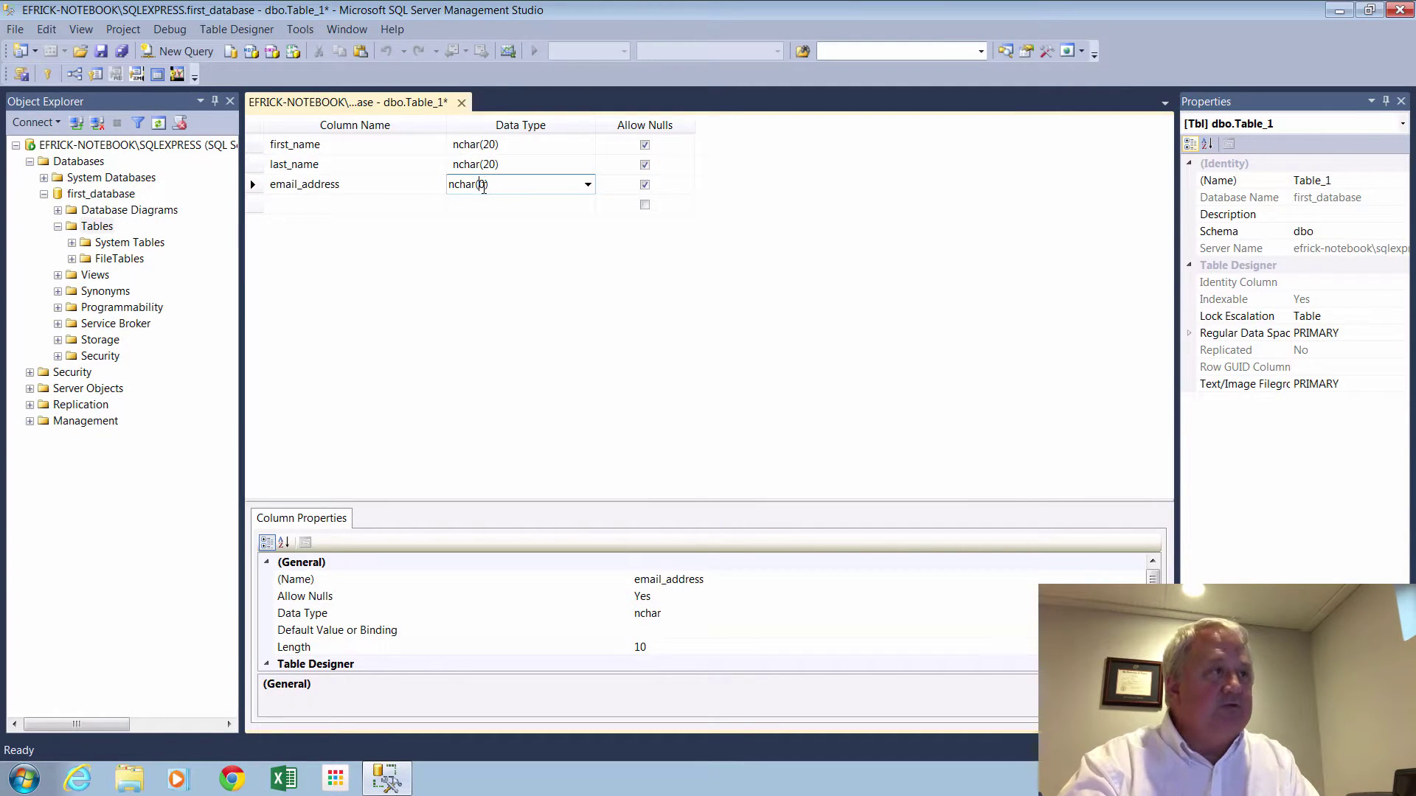
click(584, 244)
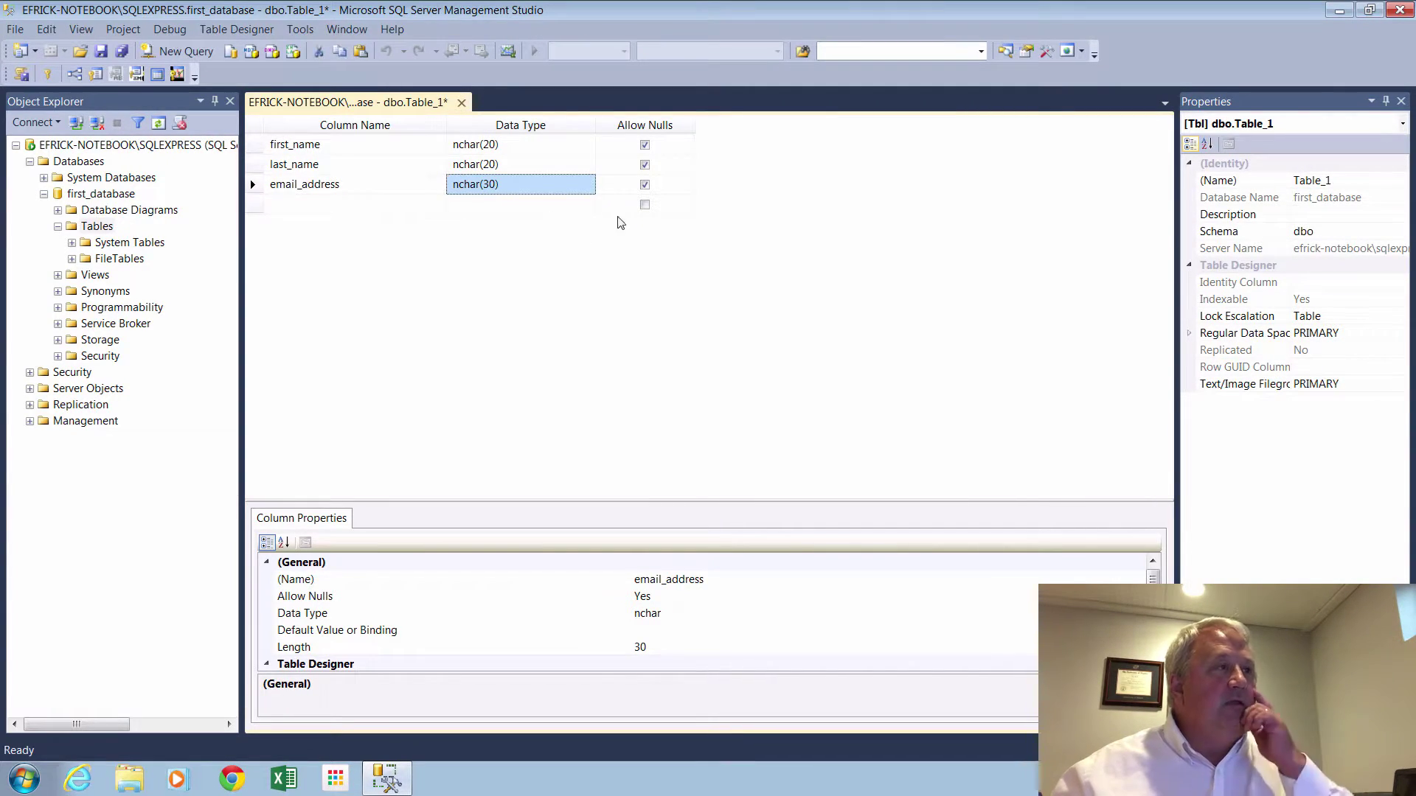
Close the table designer and save the new table as employee.
click(461, 103)
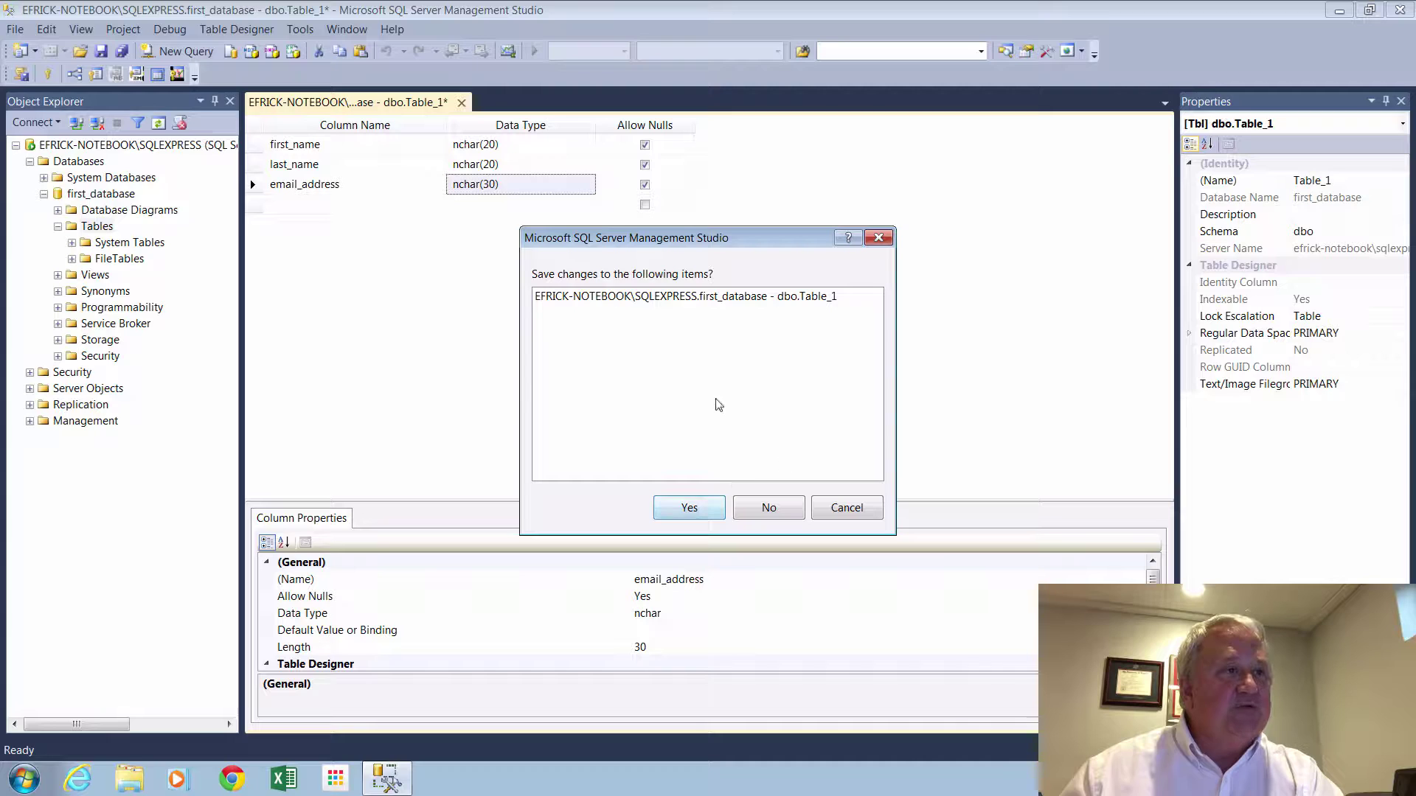
click(692, 508)
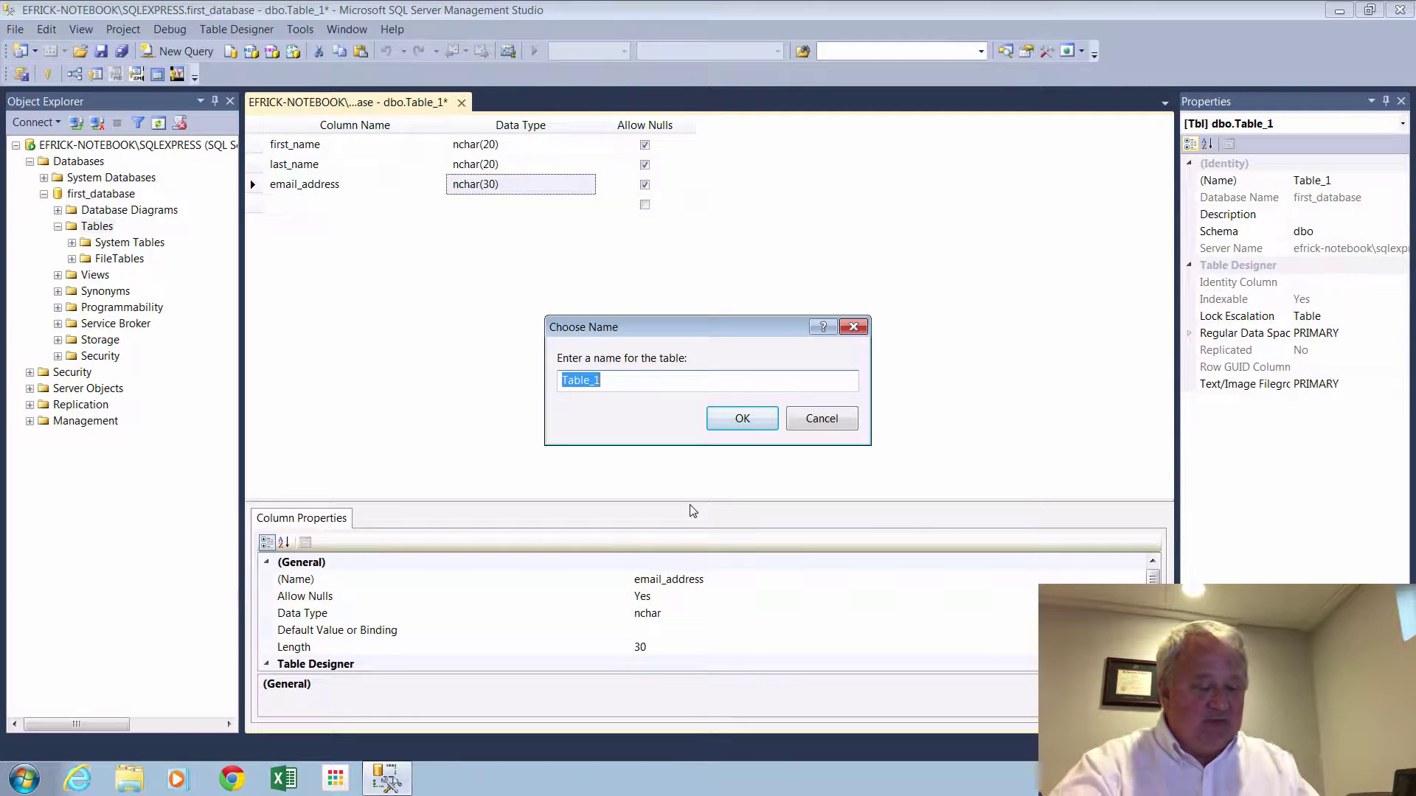
text(emplo)
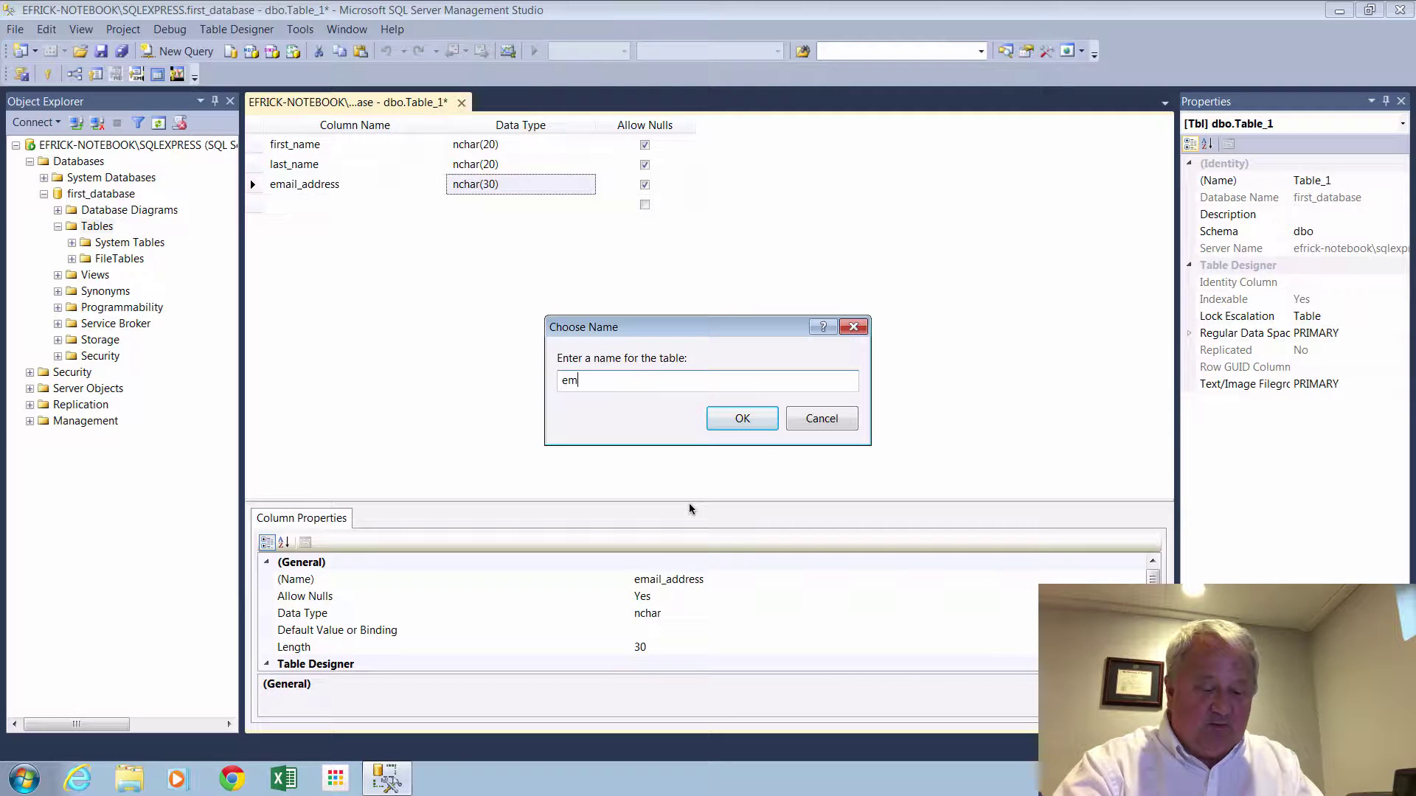
text(ee)
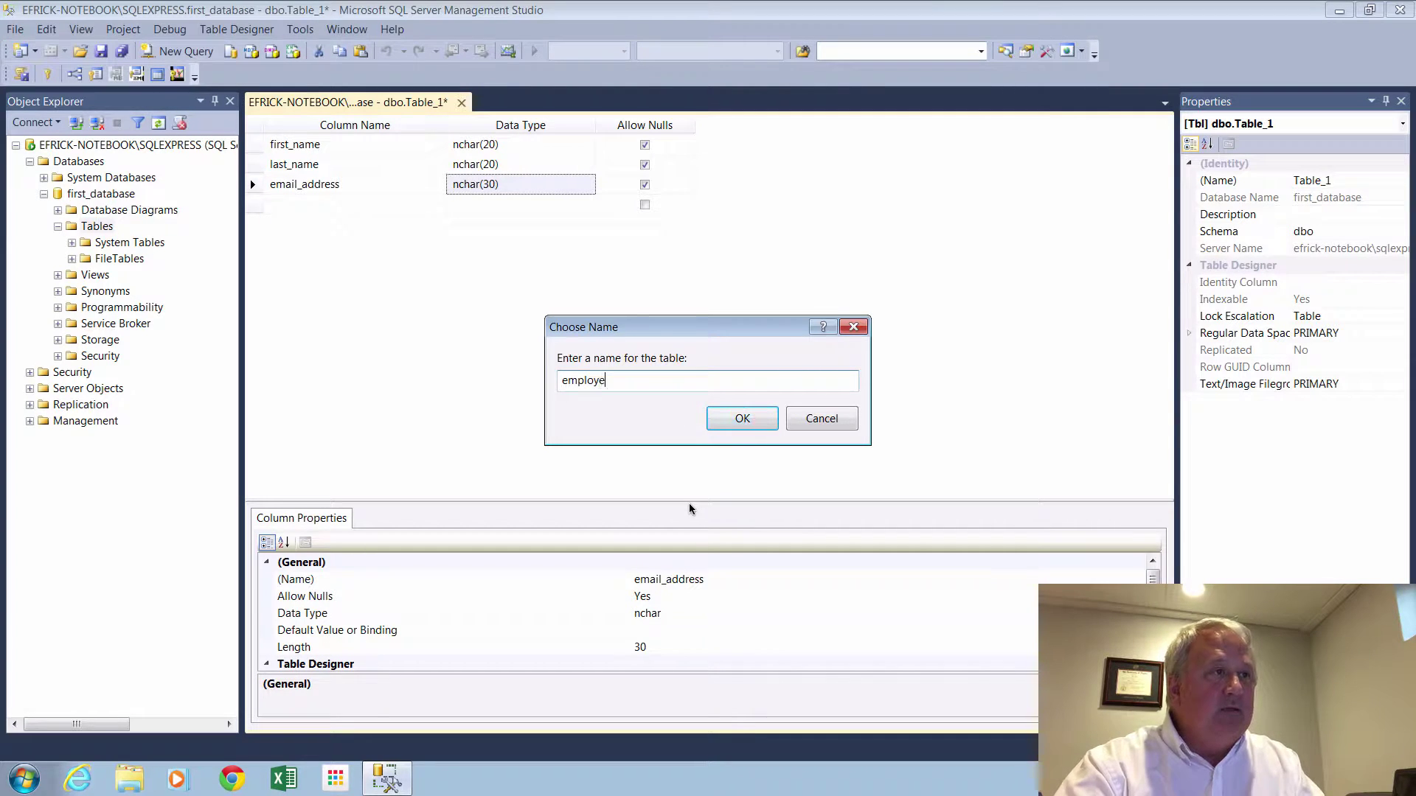
click(745, 418)
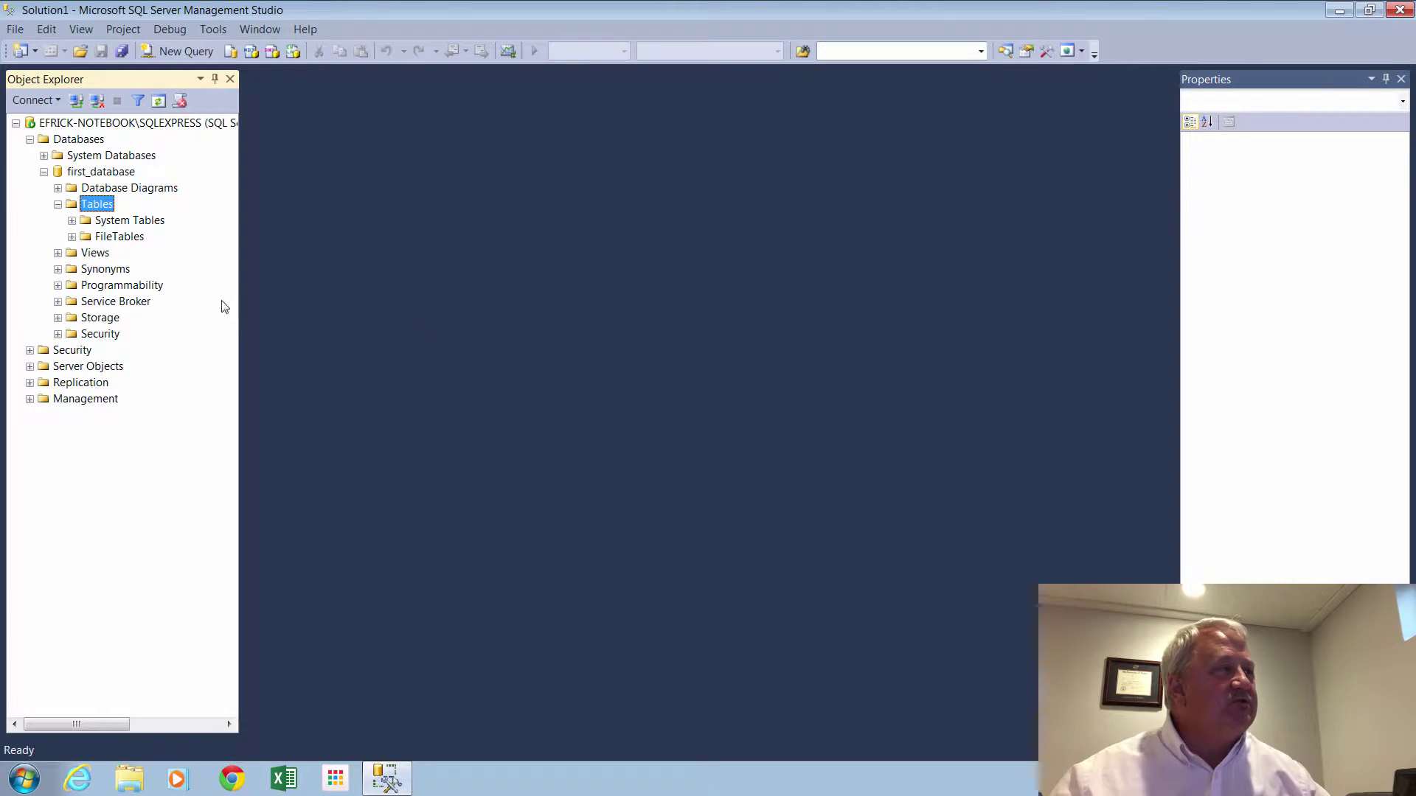
Refresh the Tables folder and expand dbo.employee to check its columns.
right_click(94, 205)
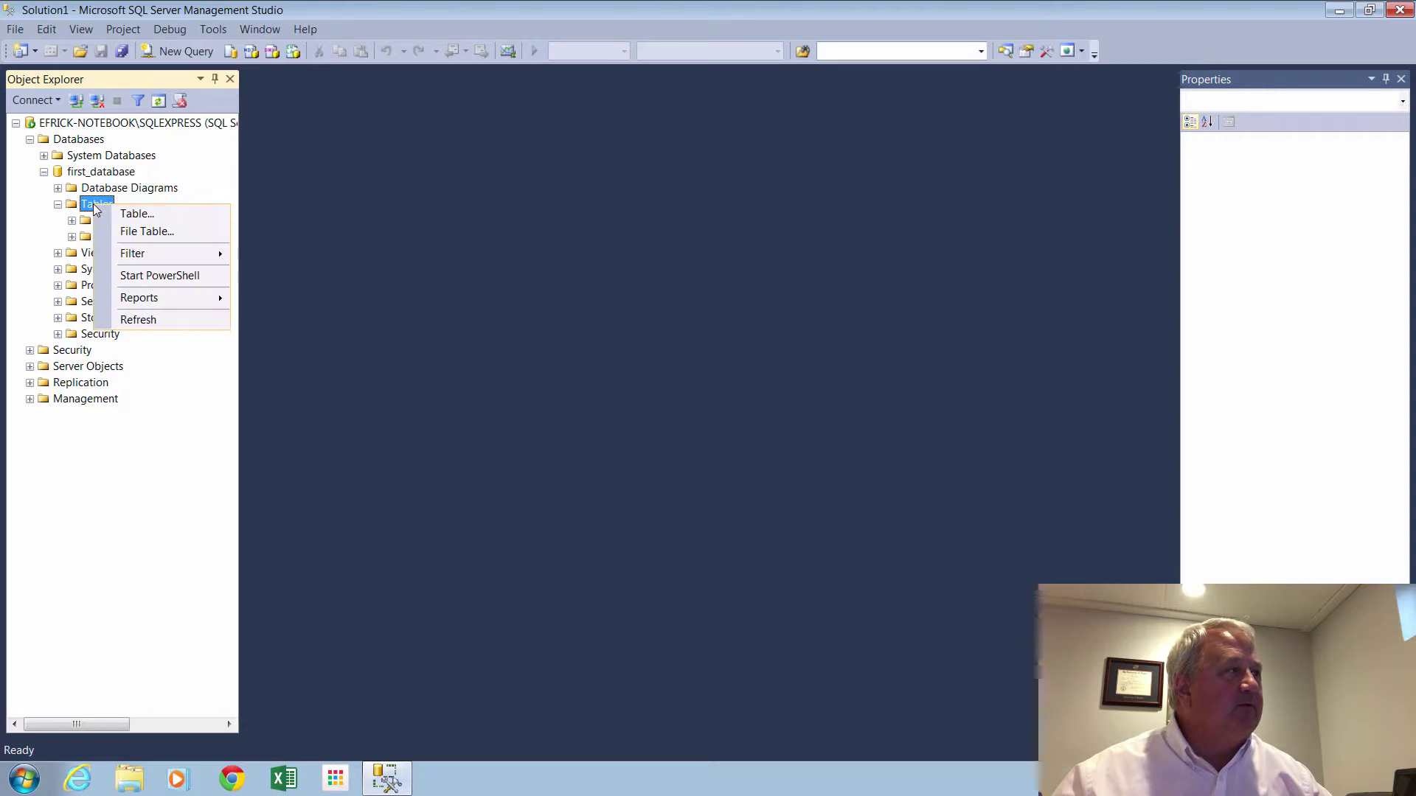
click(144, 320)
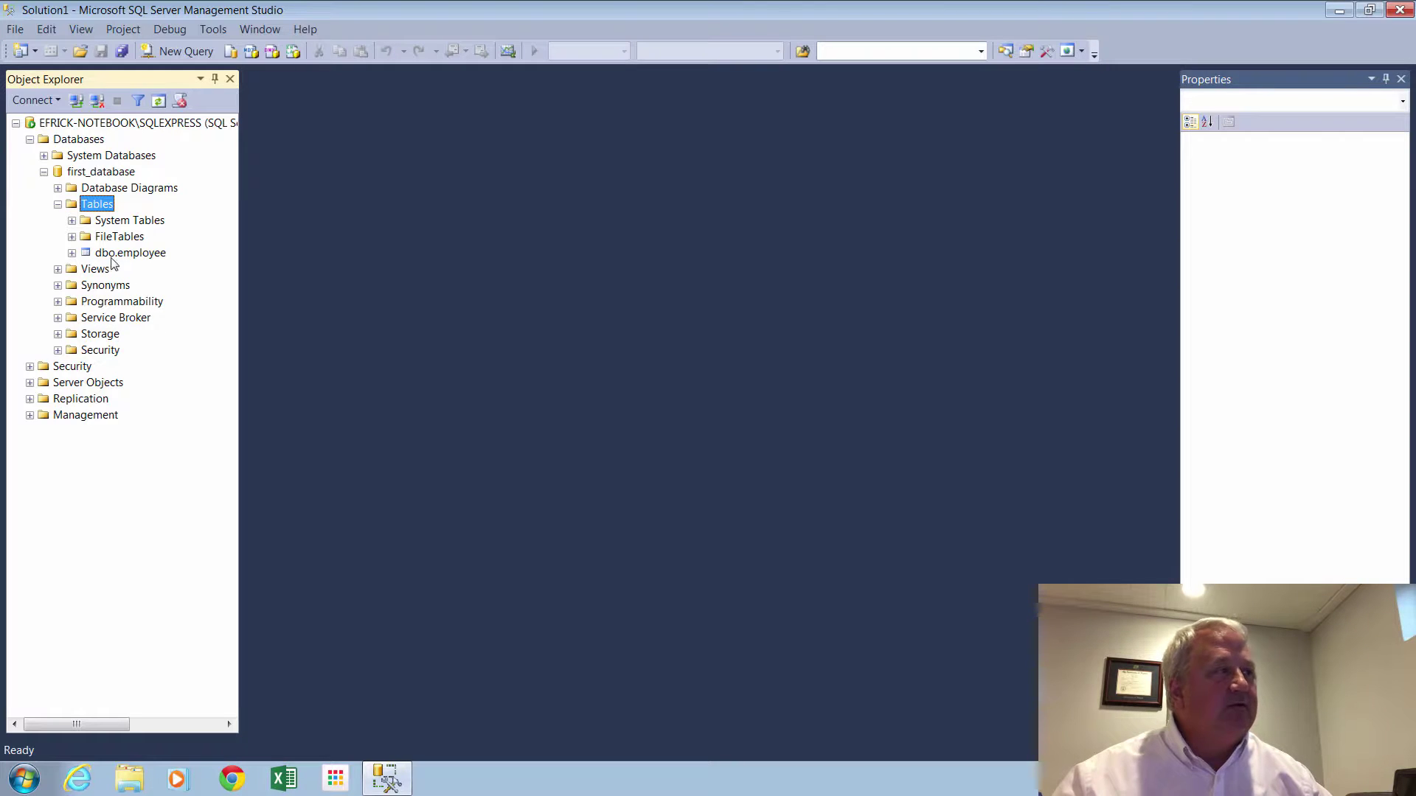
click(73, 253)
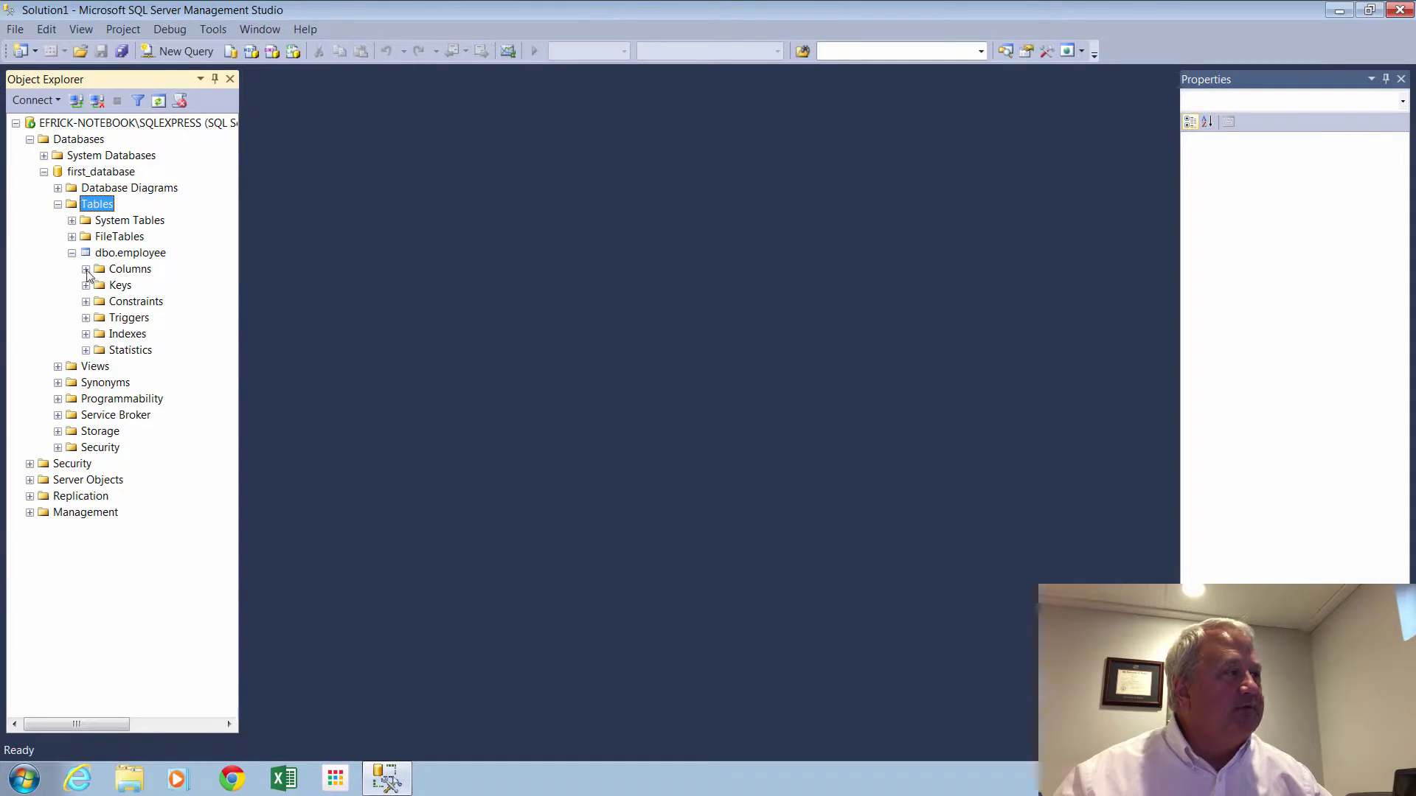
click(85, 270)
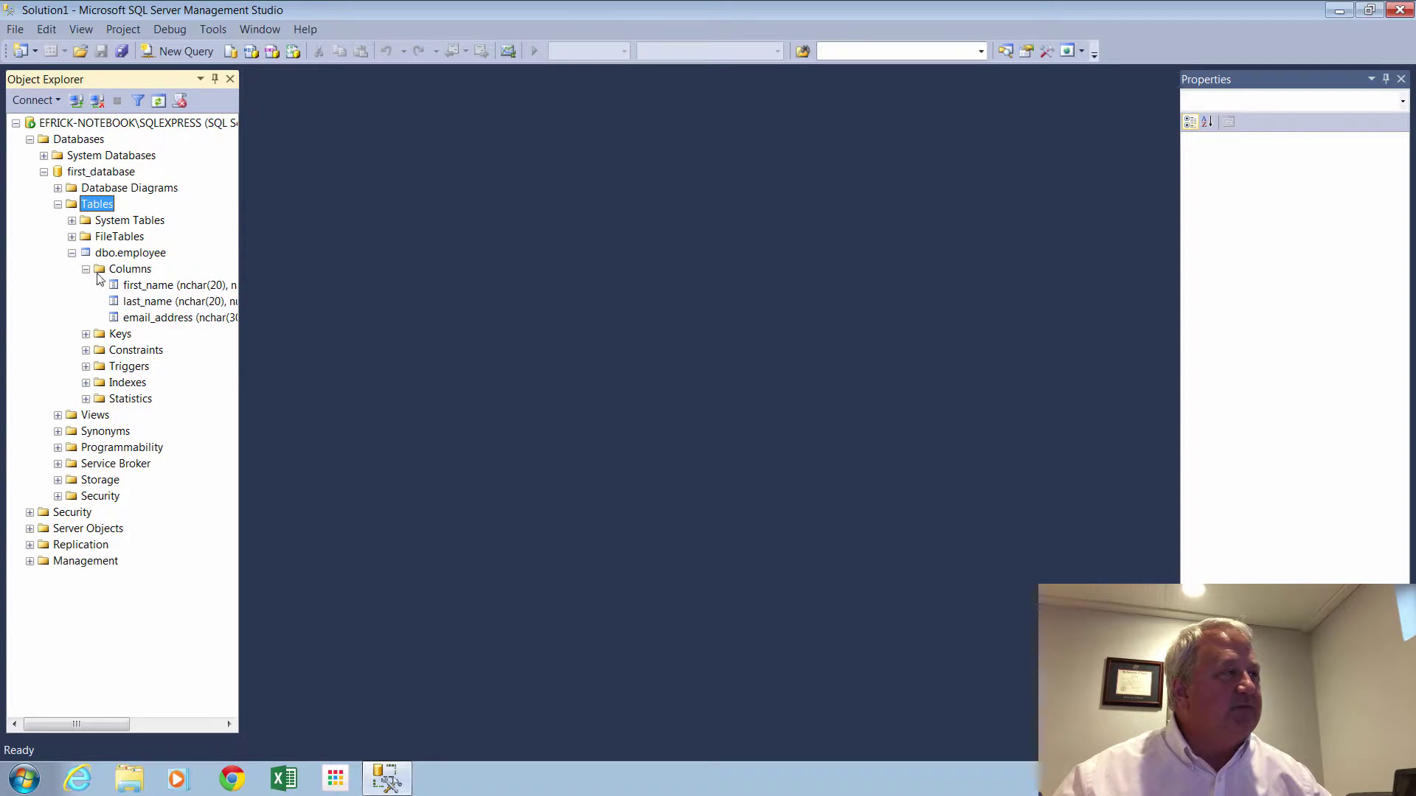
click(72, 253)
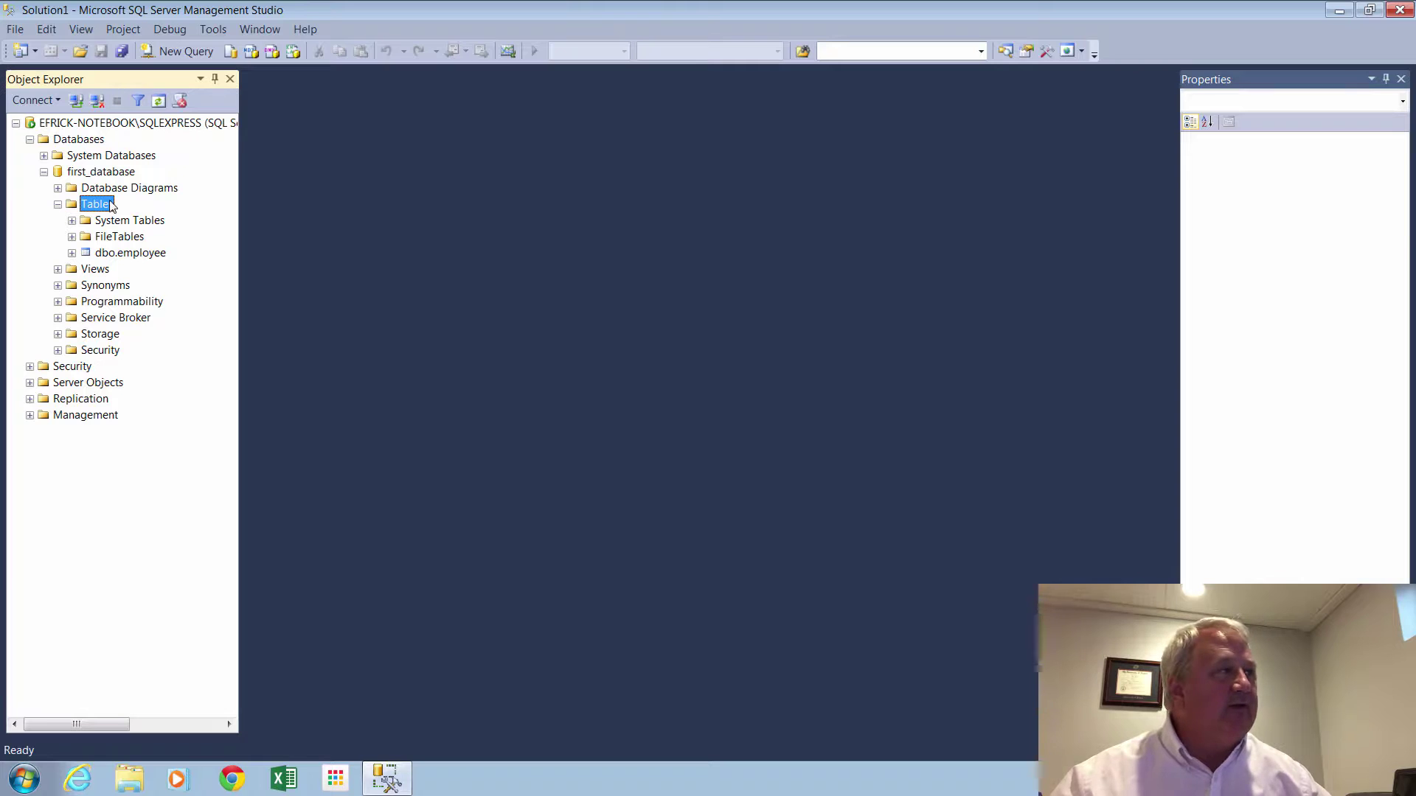
Run Select Top 1000 Rows on dbo.employee.
right_click(98, 207)
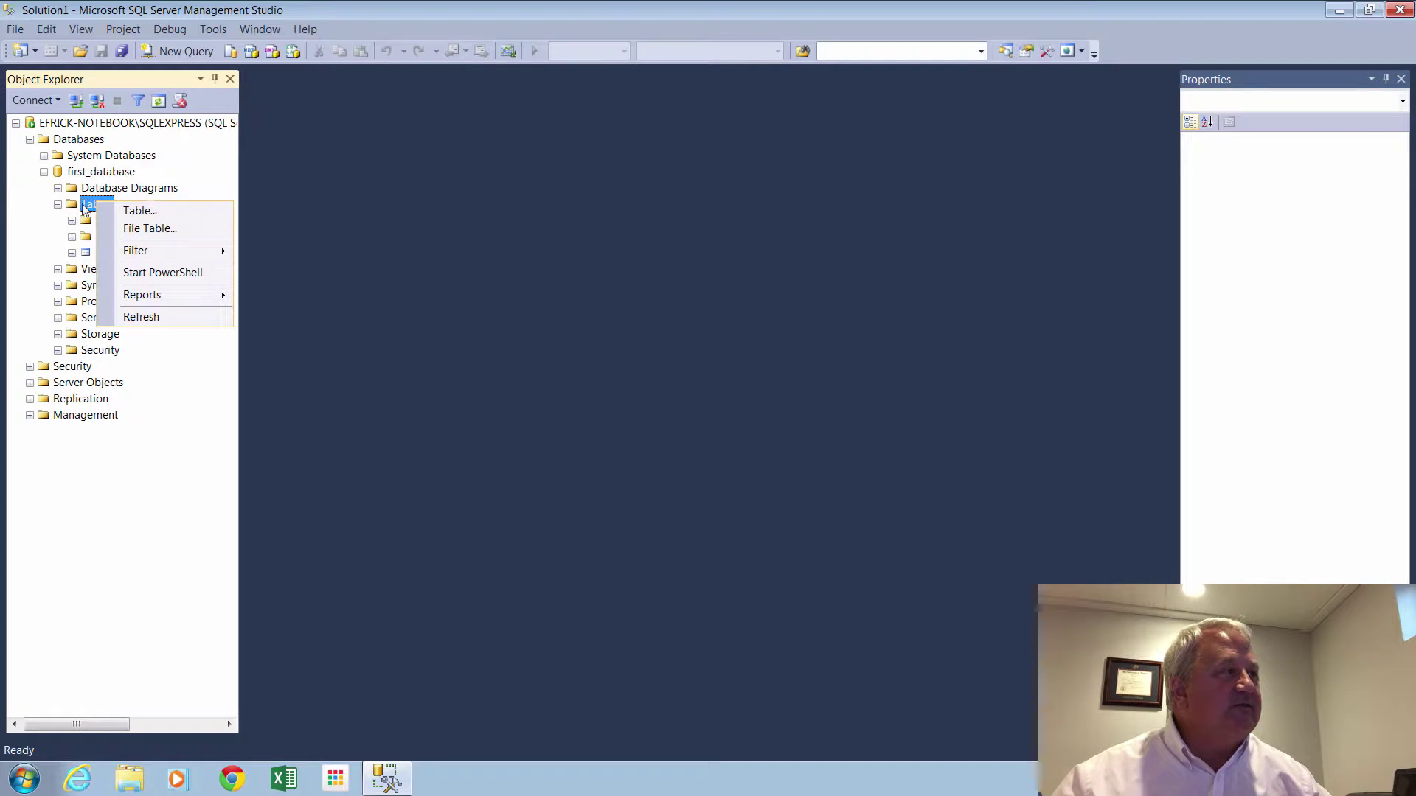
click(87, 206)
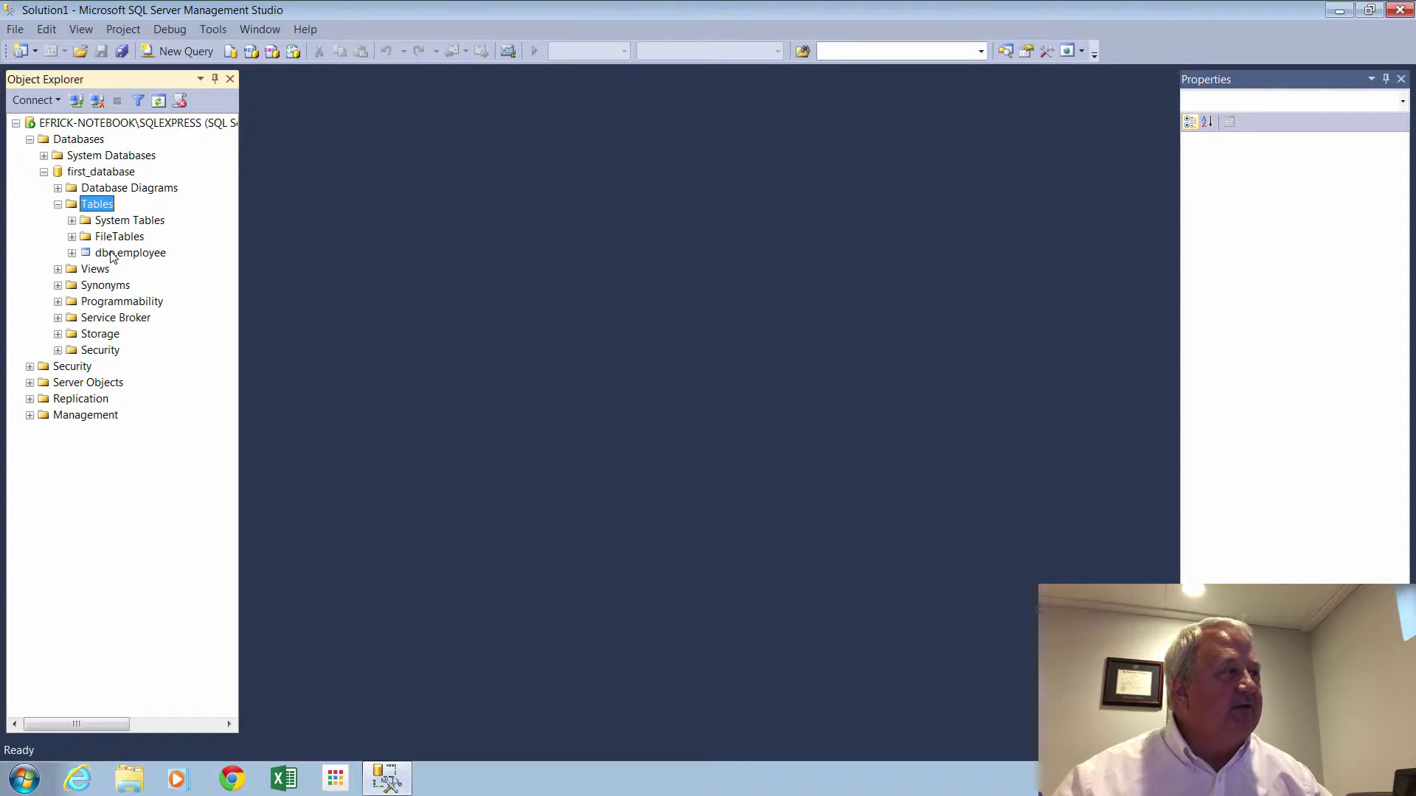
click(113, 255)
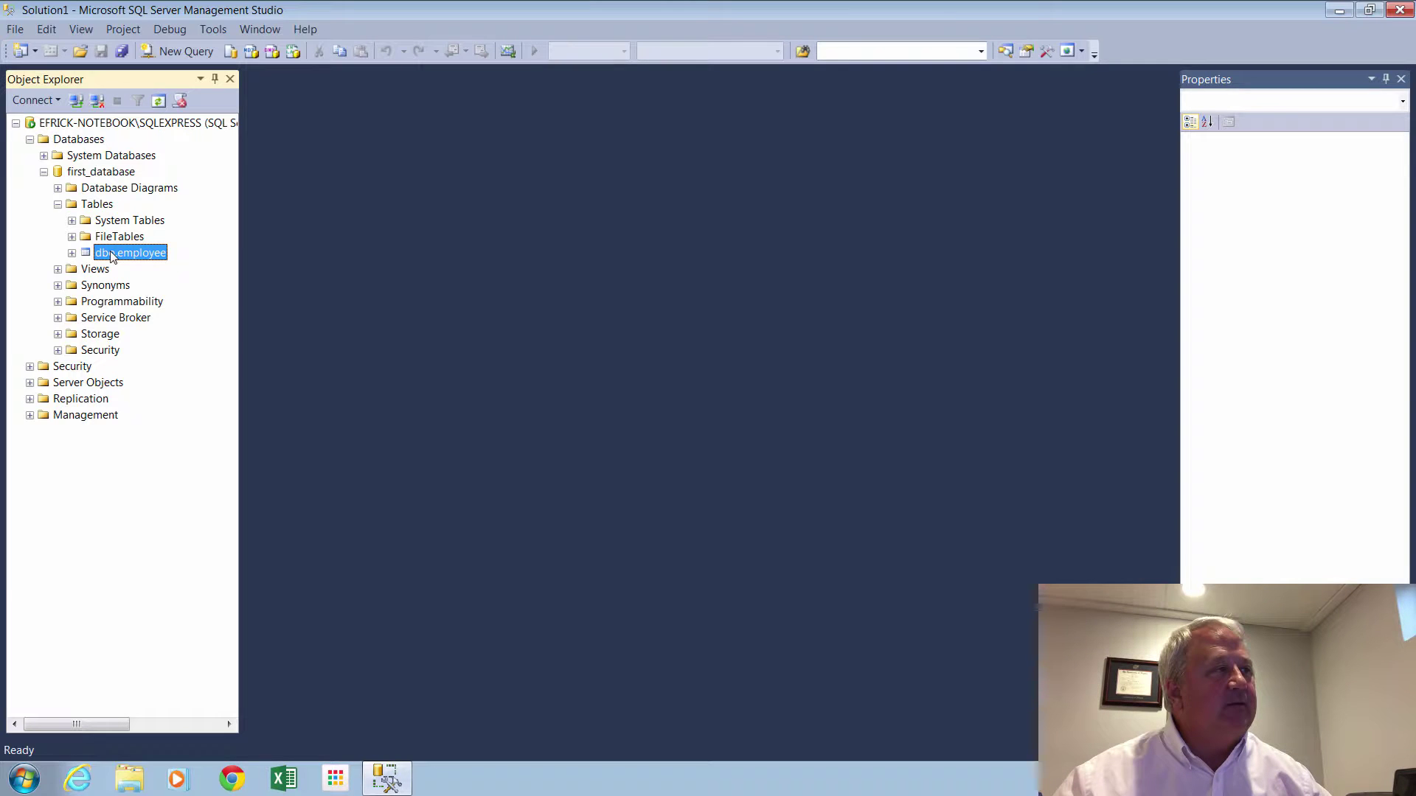
right_click(111, 256)
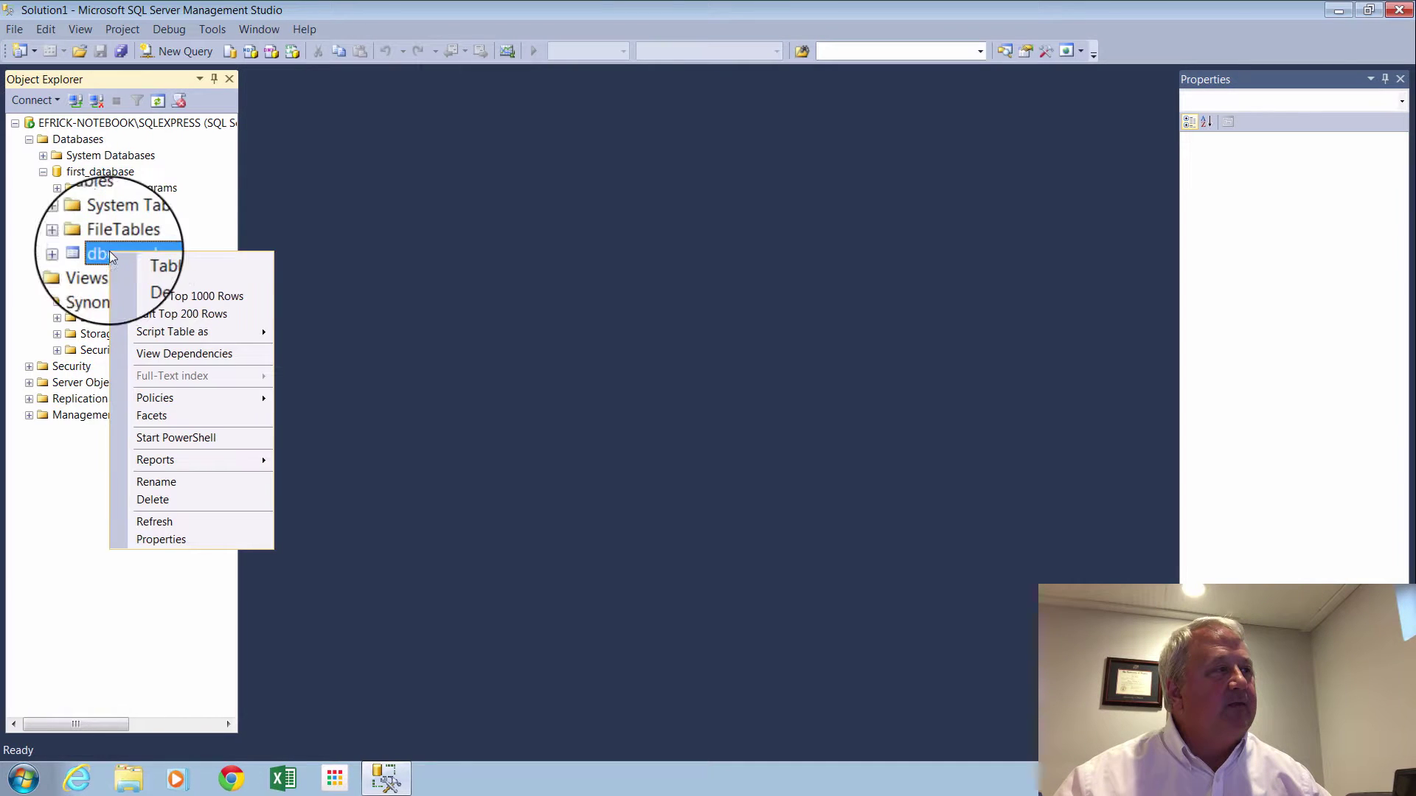
click(172, 294)
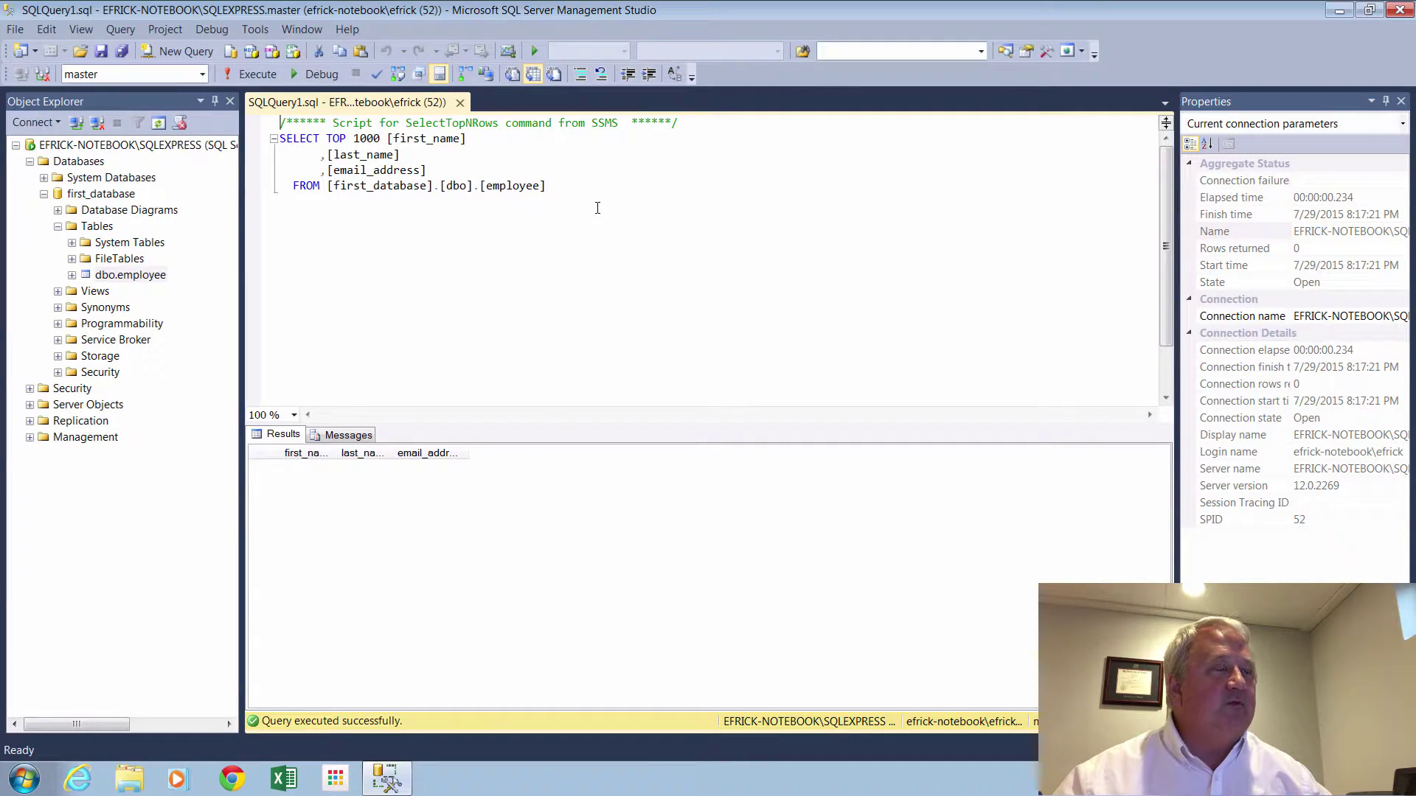
Run SELECT * from employee against first_database, then close the query tab.
click(201, 74)
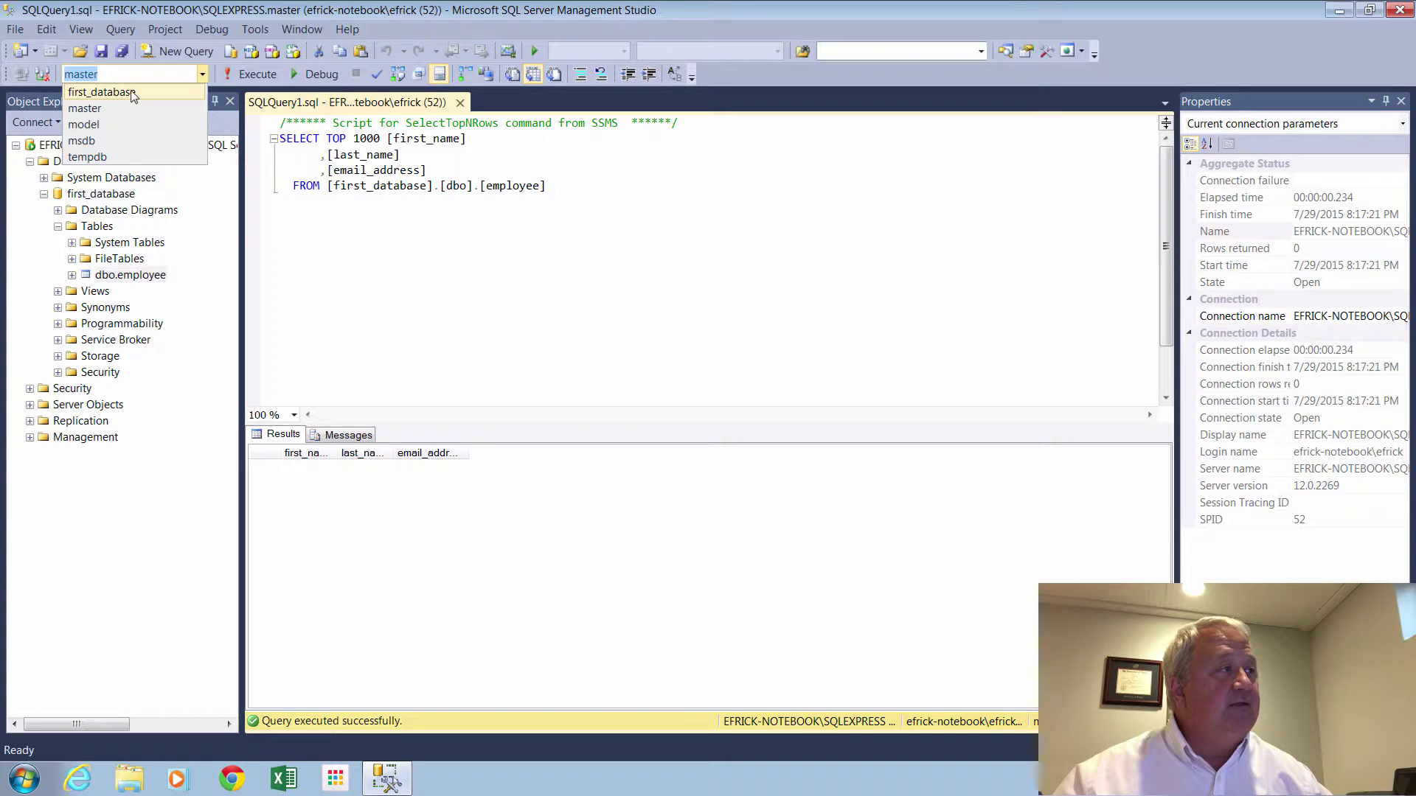
click(134, 93)
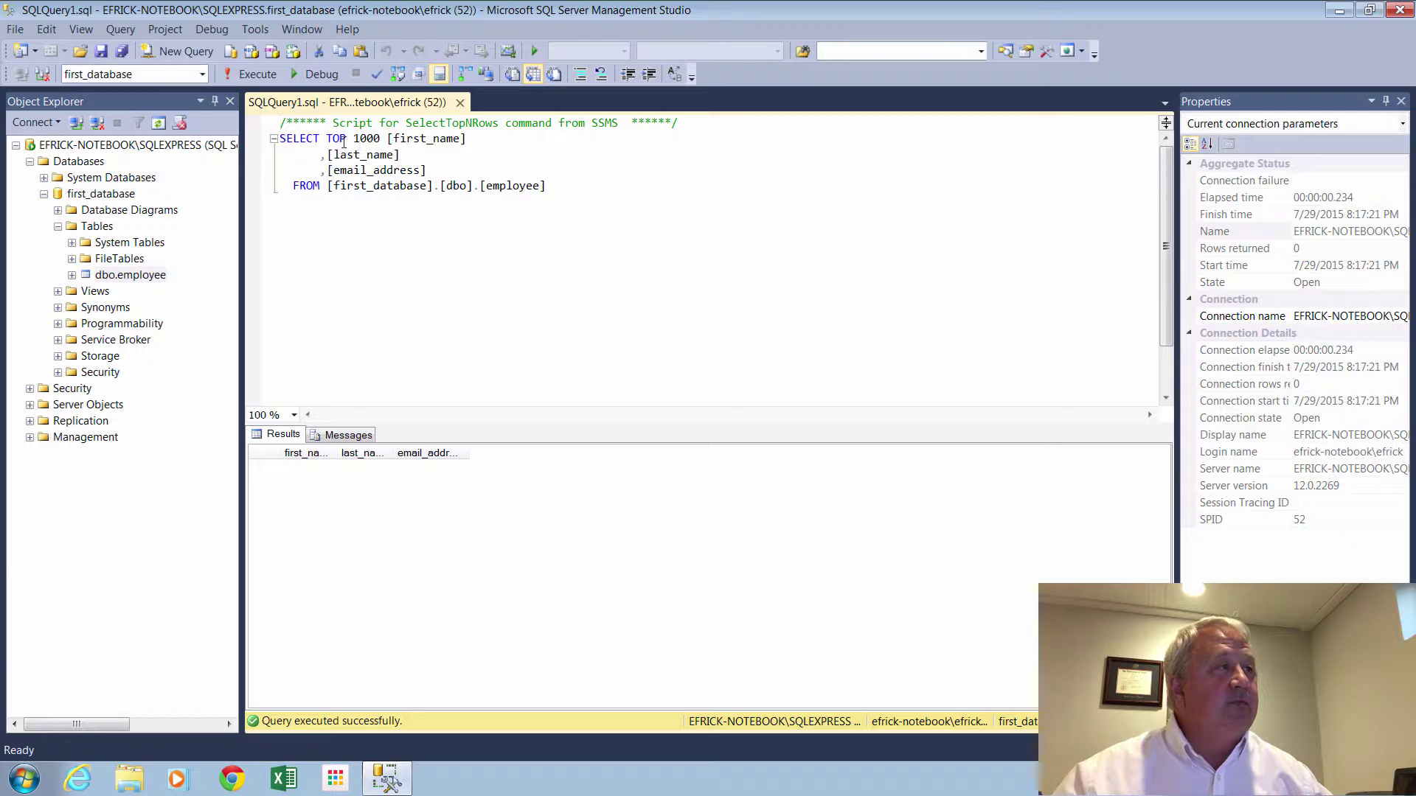
drag(326, 138, 578, 186)
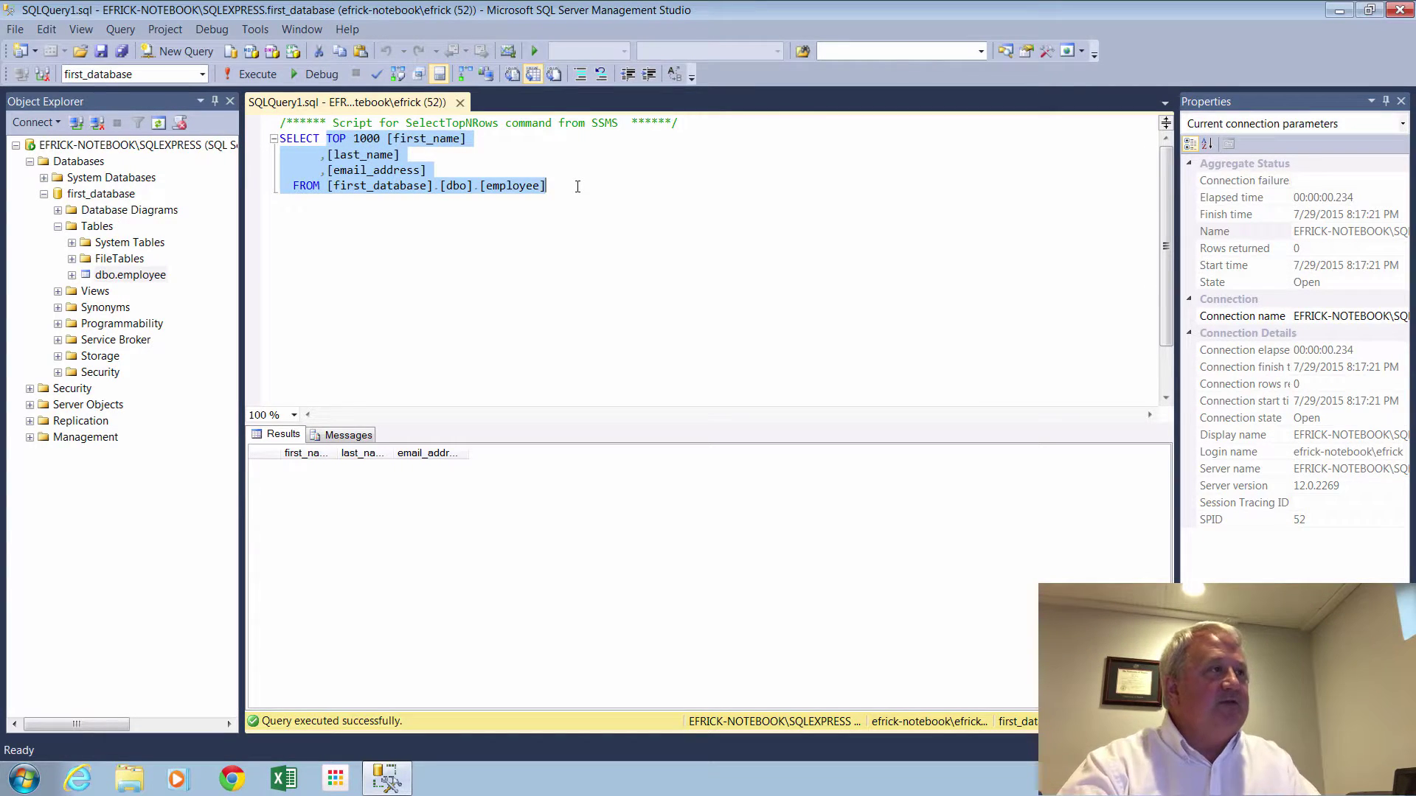
key(Delete)
text(* )
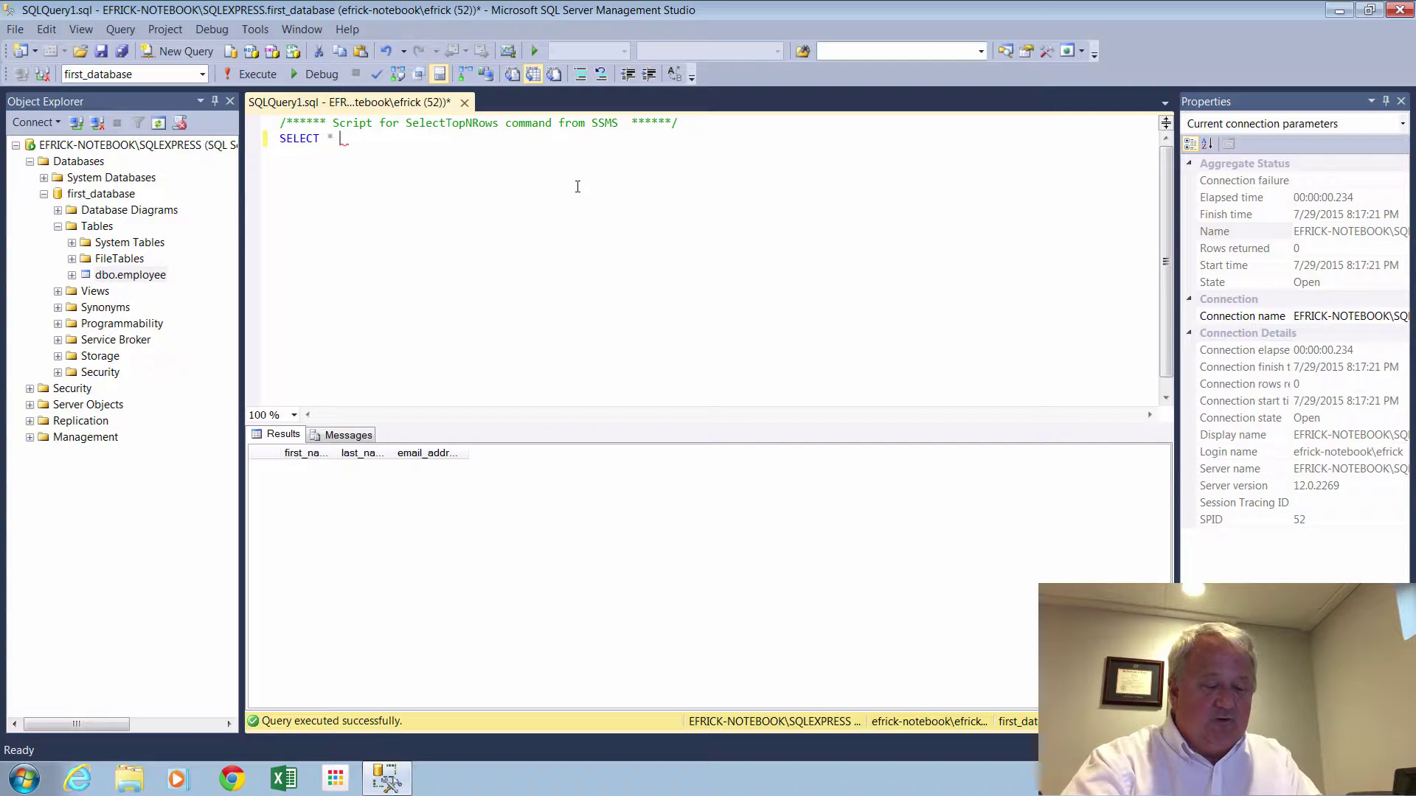
text(from emp)
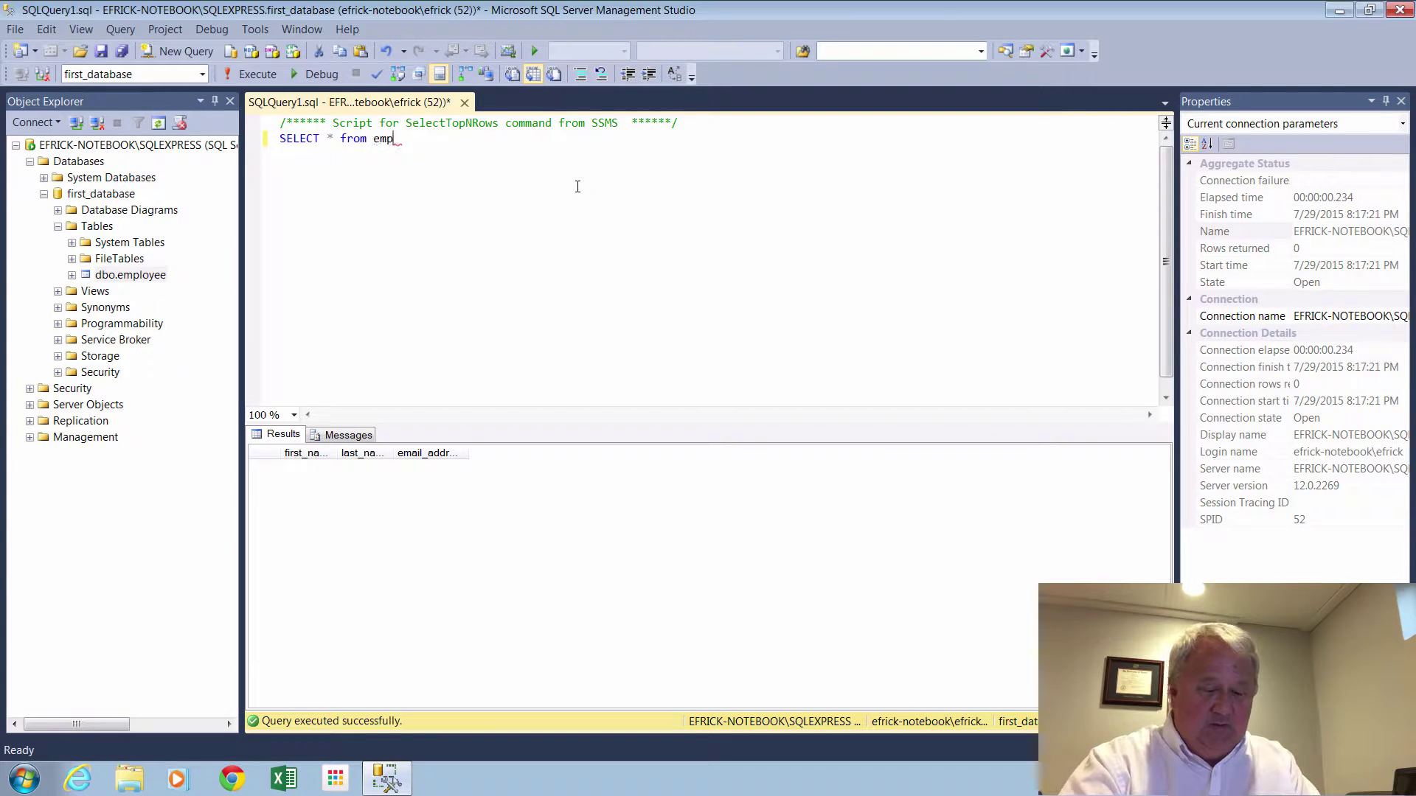
text(loyee)
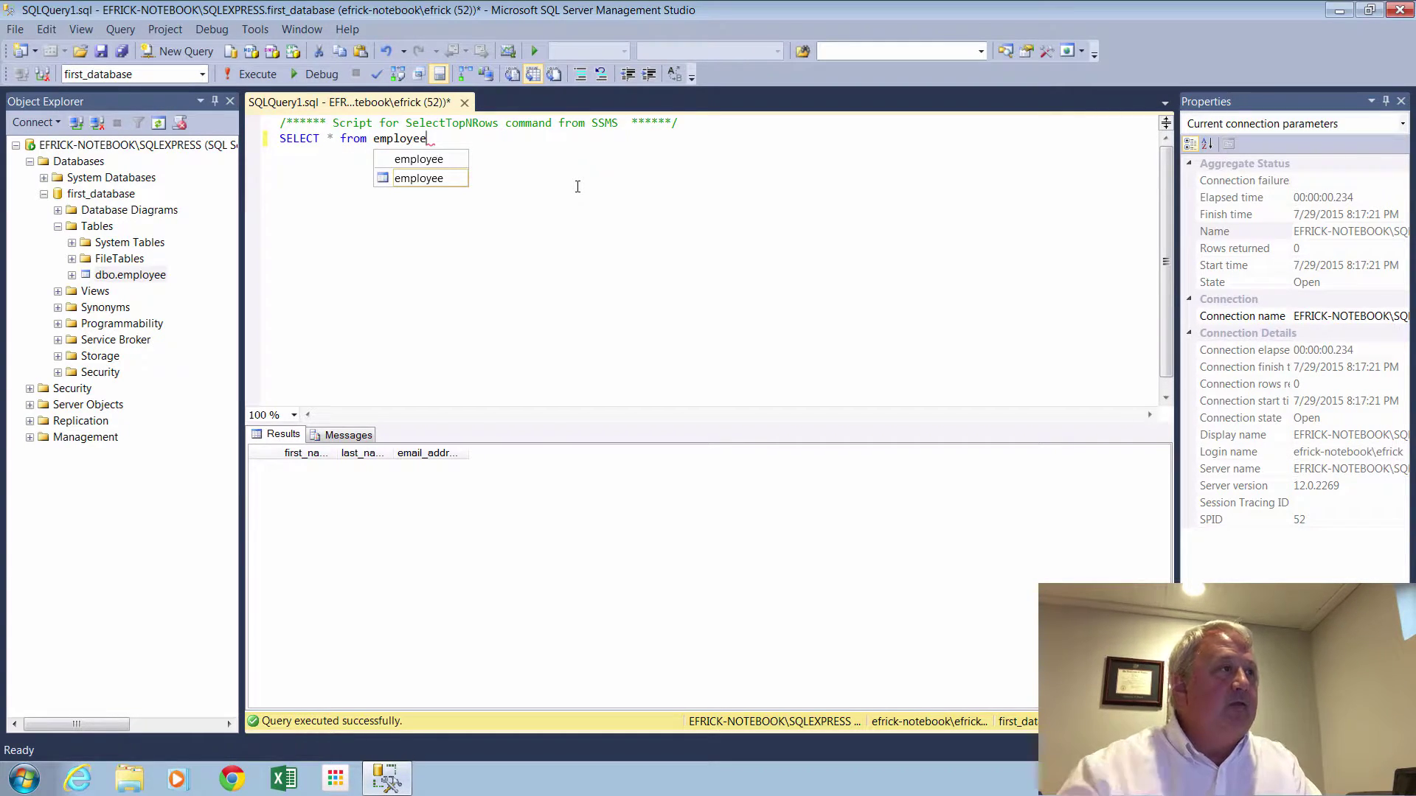
click(258, 75)
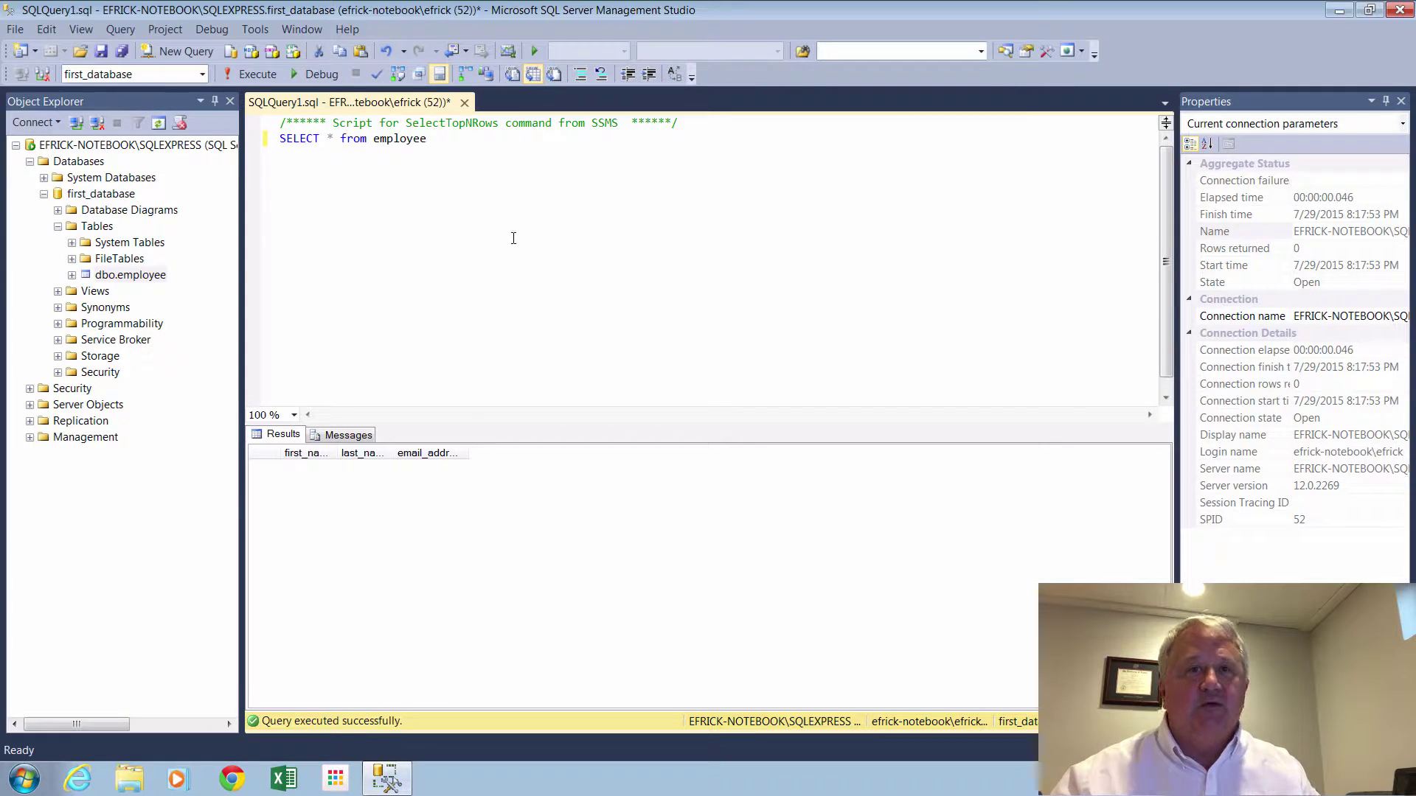
click(464, 103)
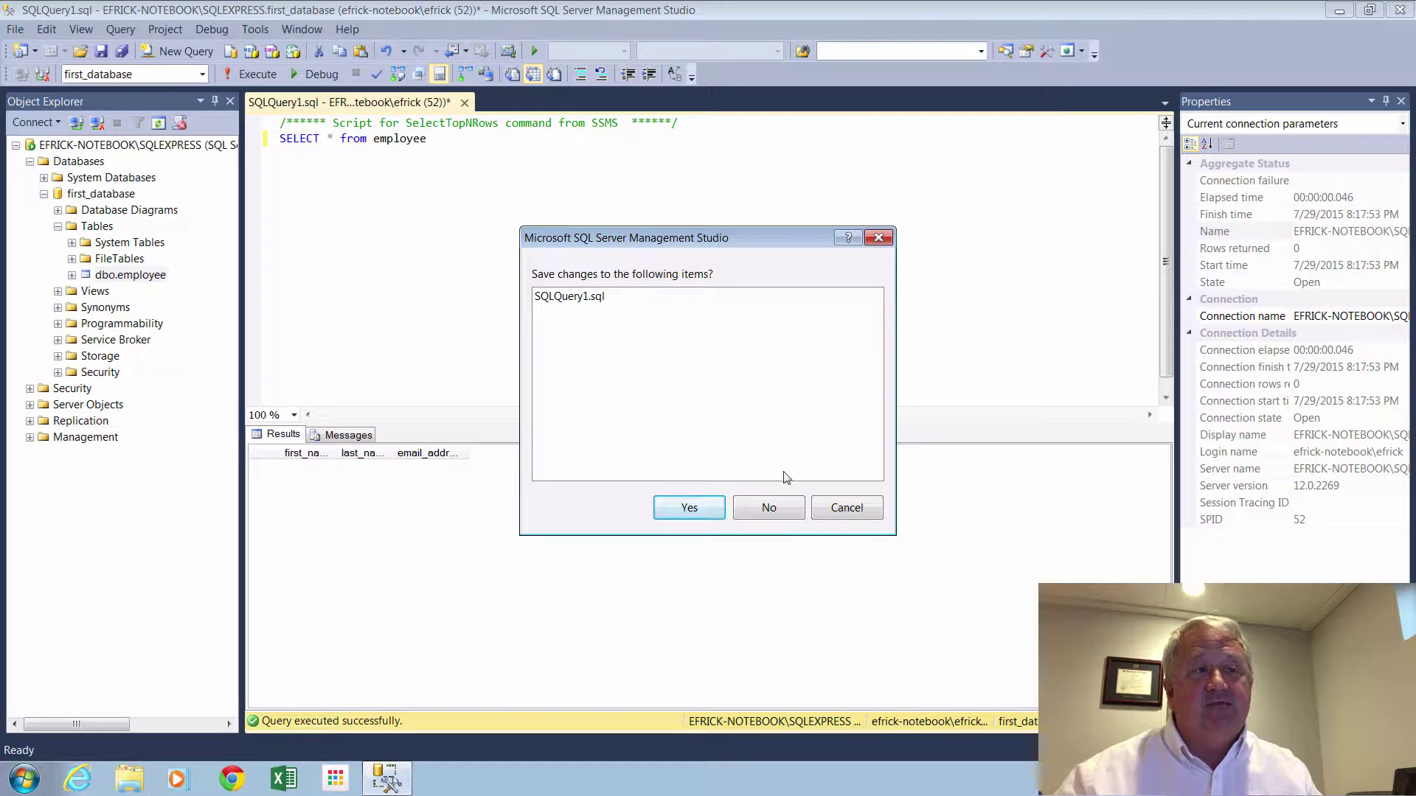
Discard SQLQuery1.sql without saving and open dbo.employee with Edit Top 200 Rows.
click(774, 509)
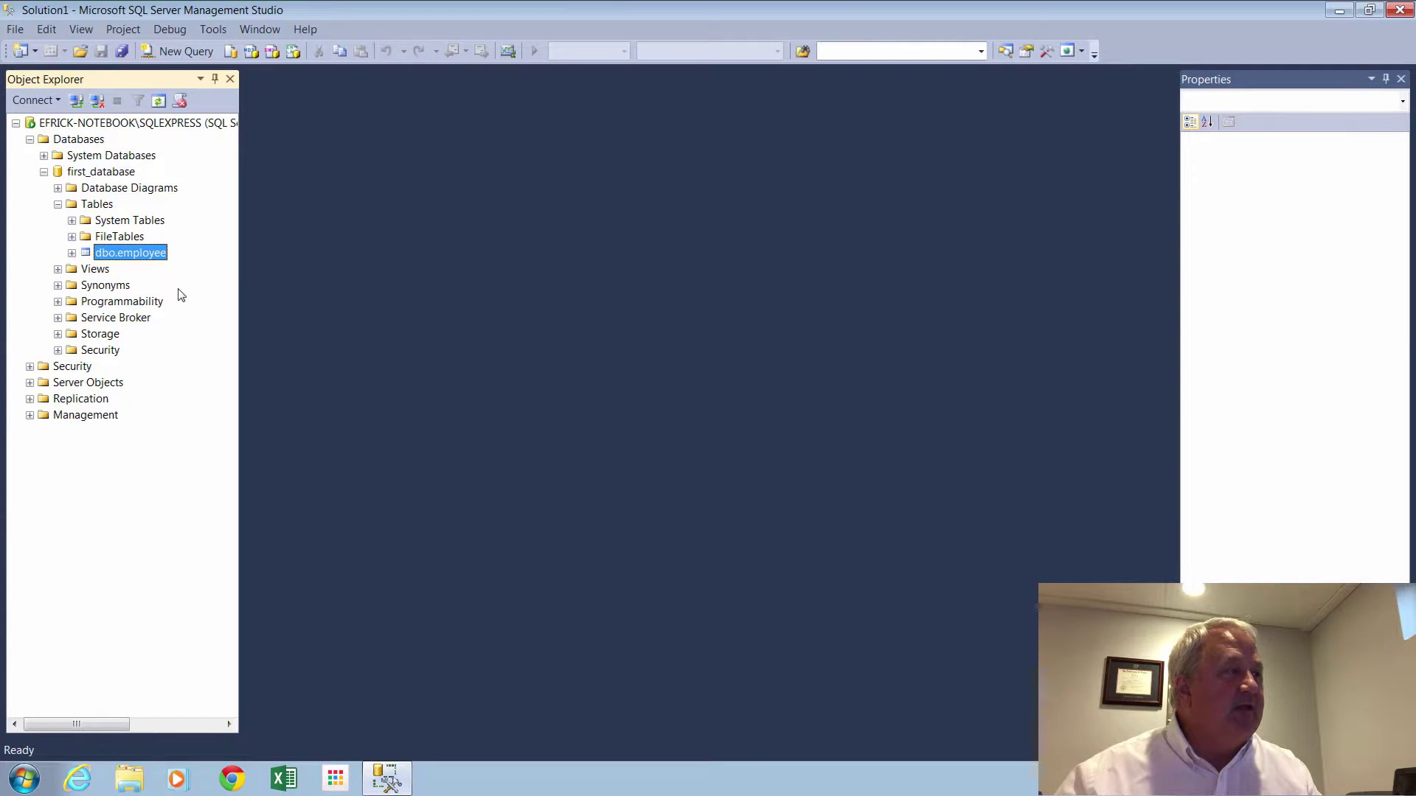
right_click(142, 255)
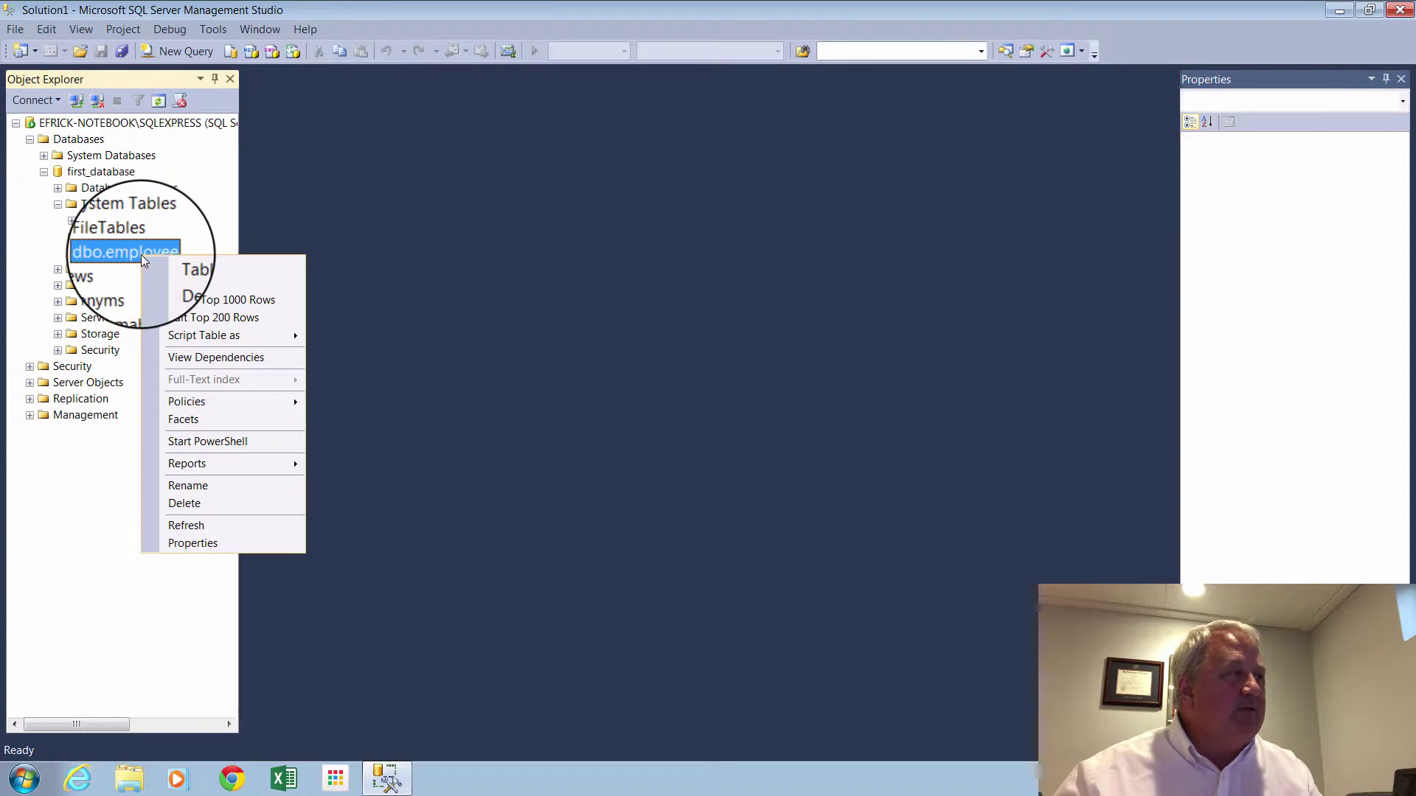
click(199, 320)
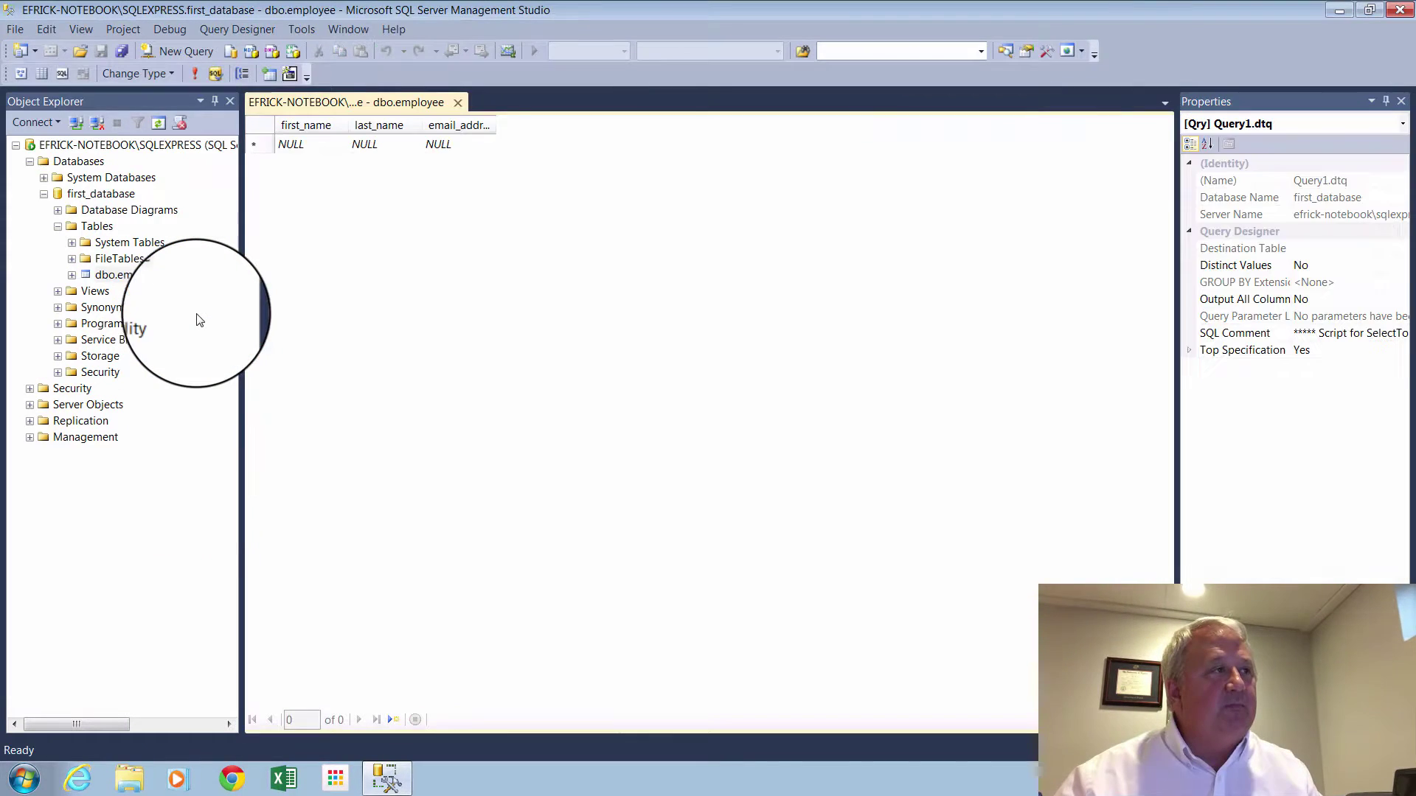
Enter the first employee's first name, last name and e-mail address in the new grid row.
click(324, 144)
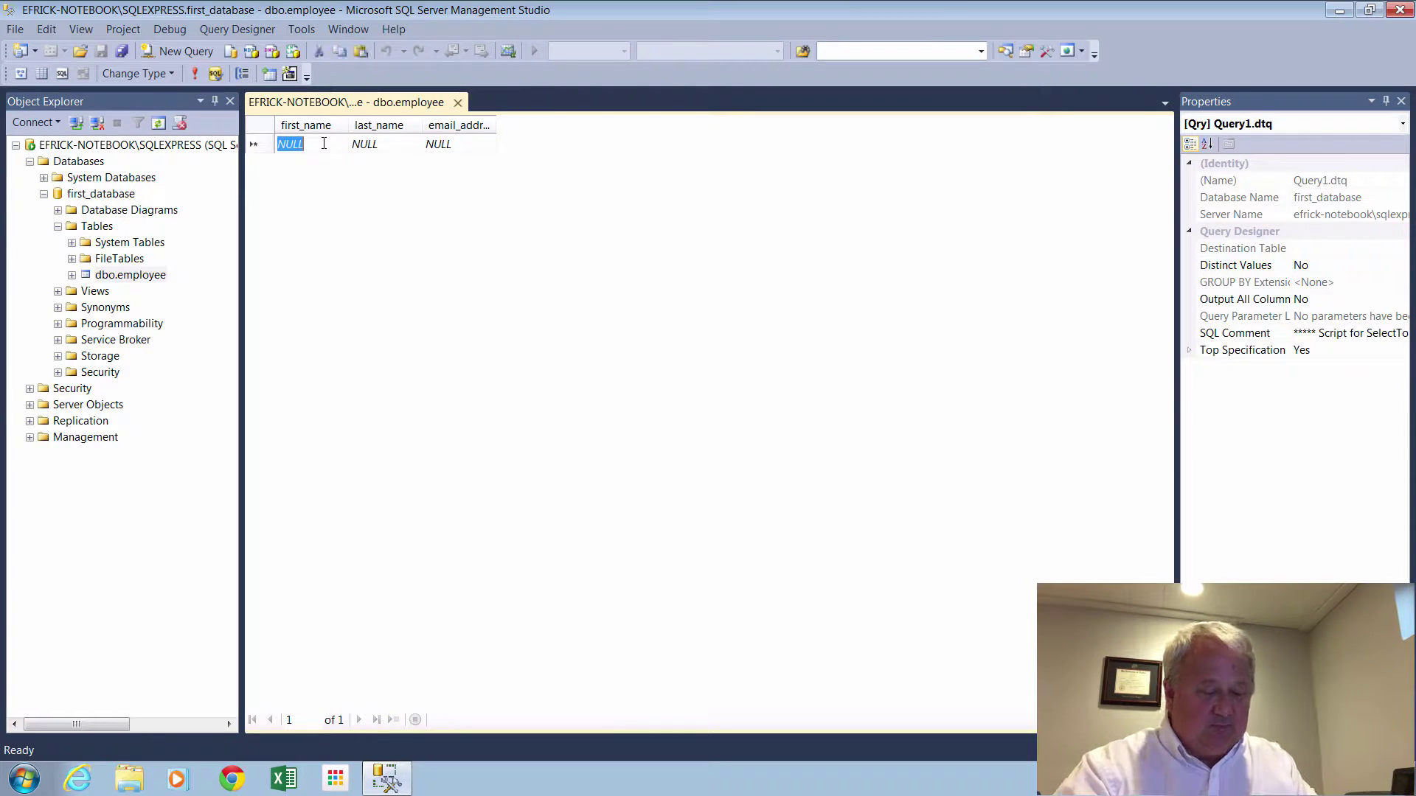
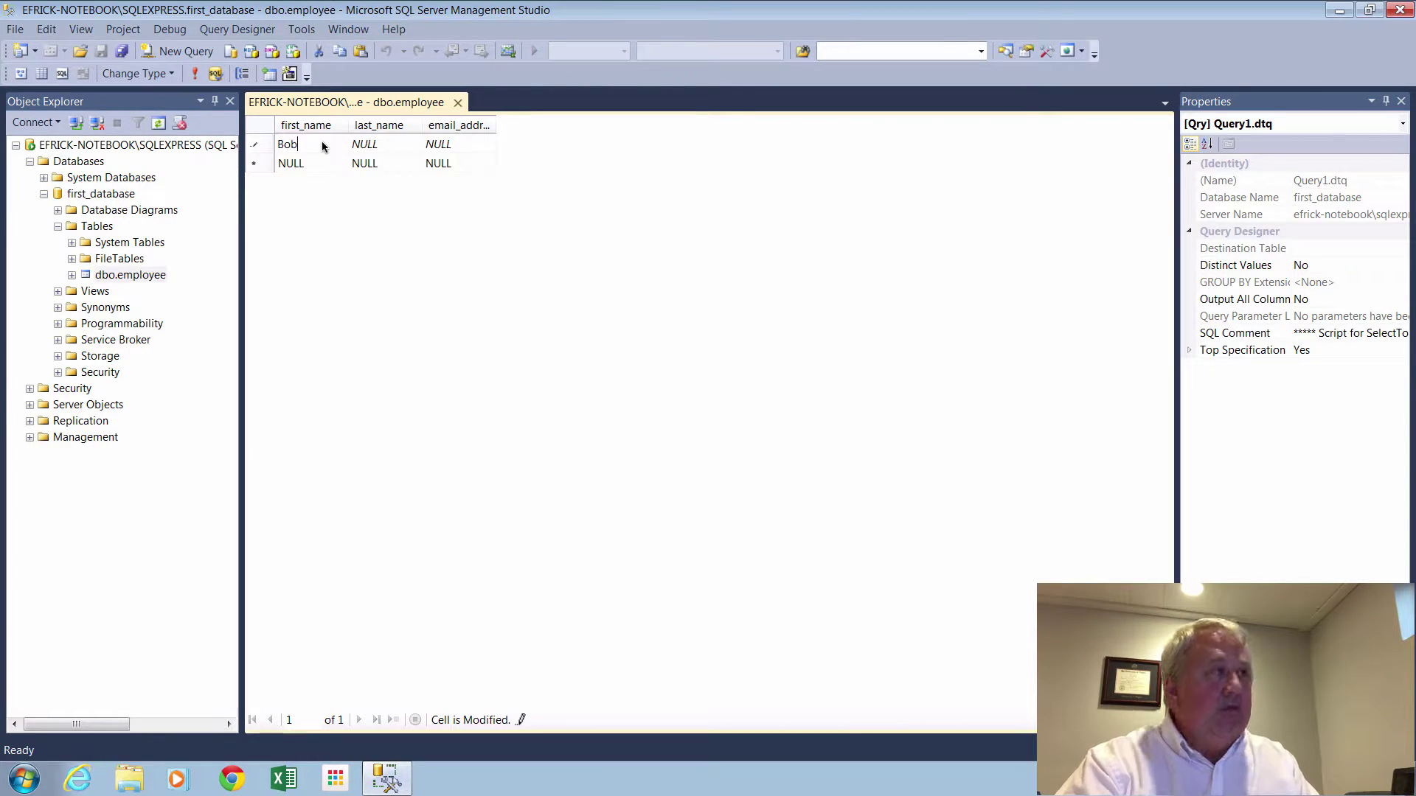
key(Tab)
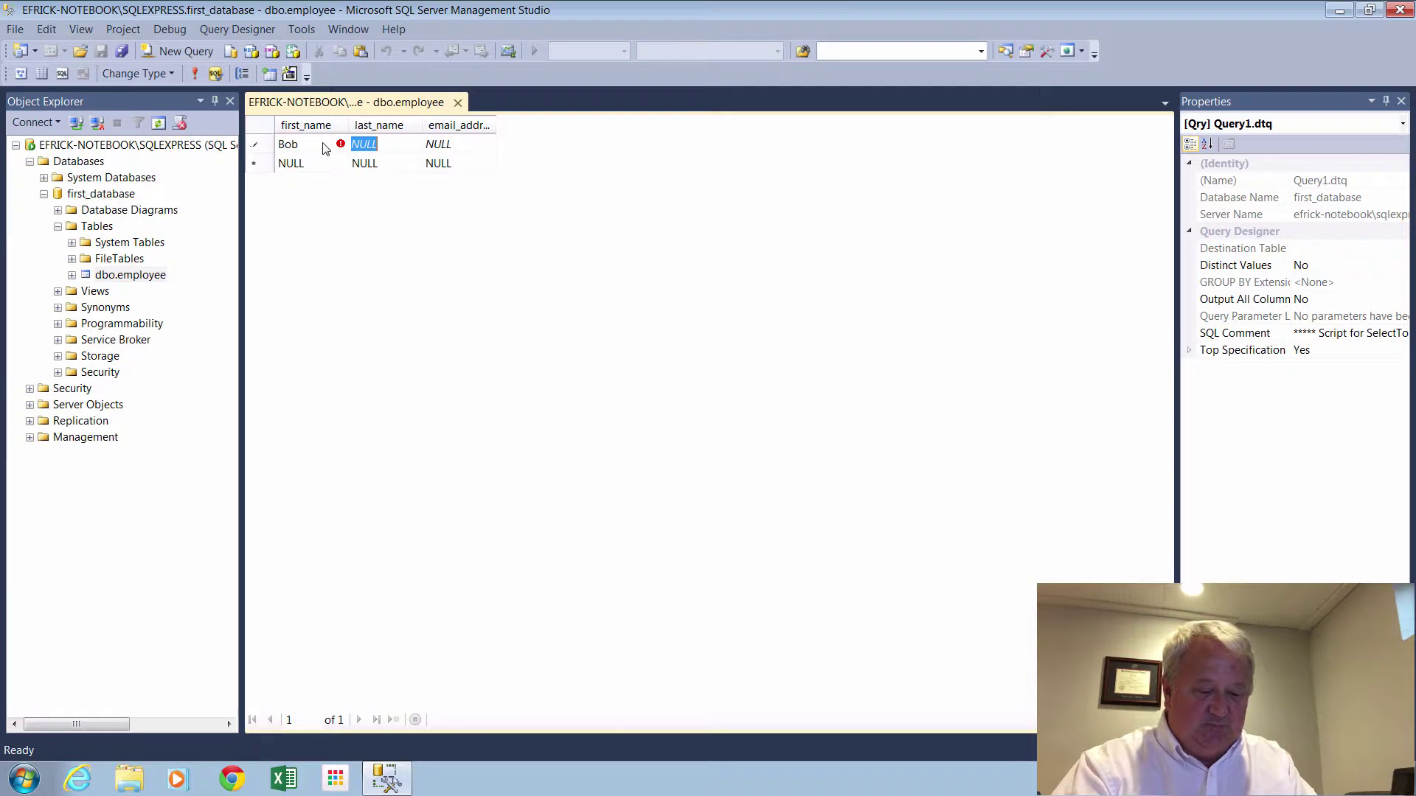
key(Tab)
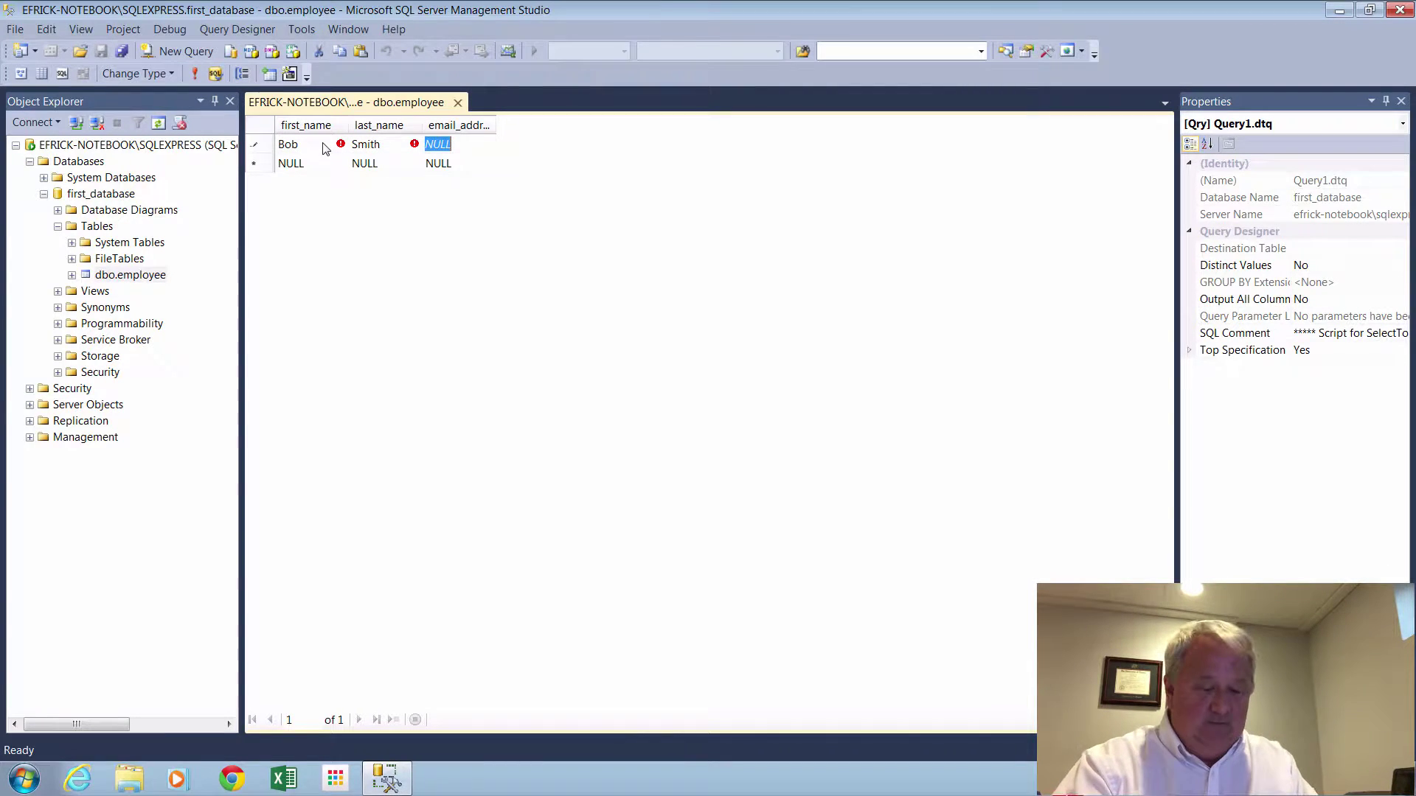
text(bob)
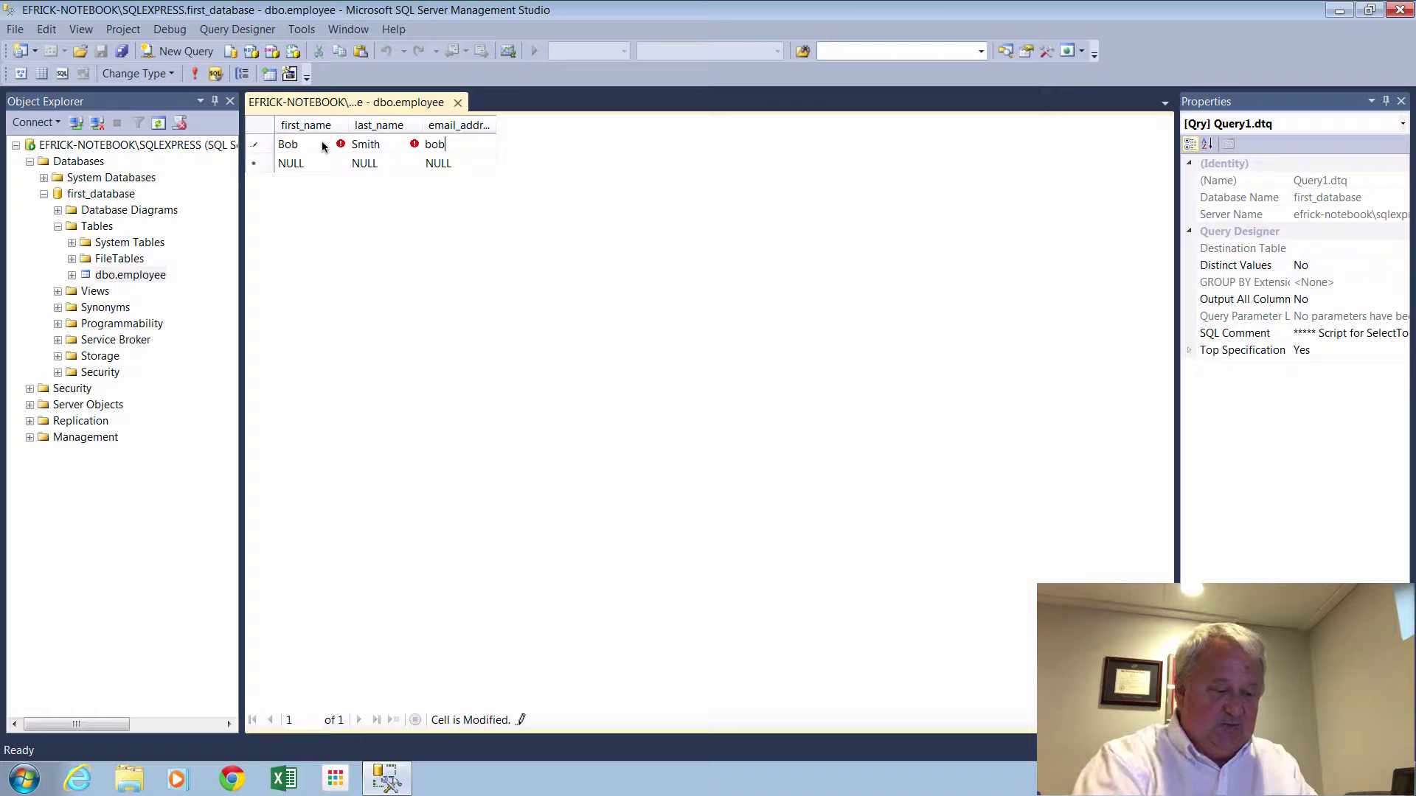
text(@test.)
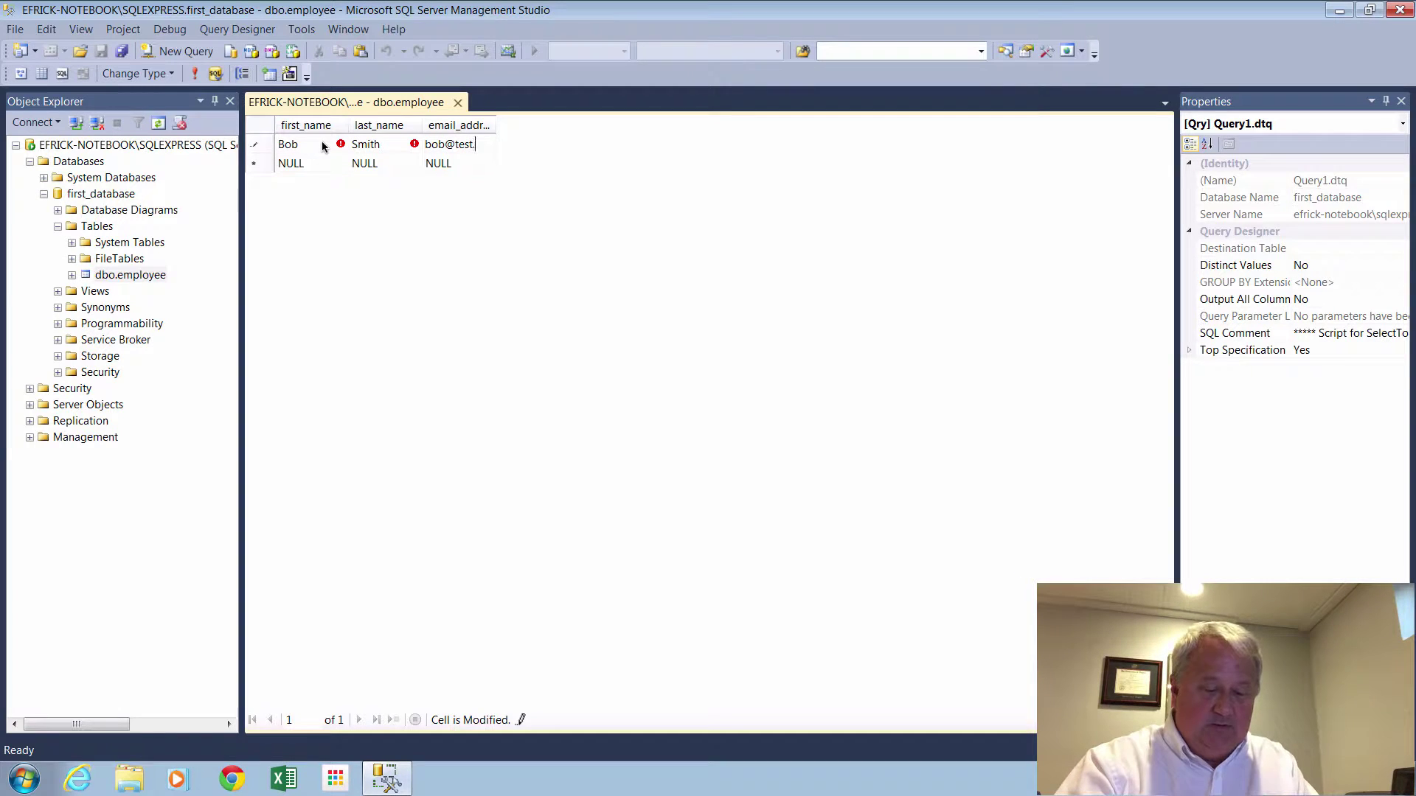
text(com)
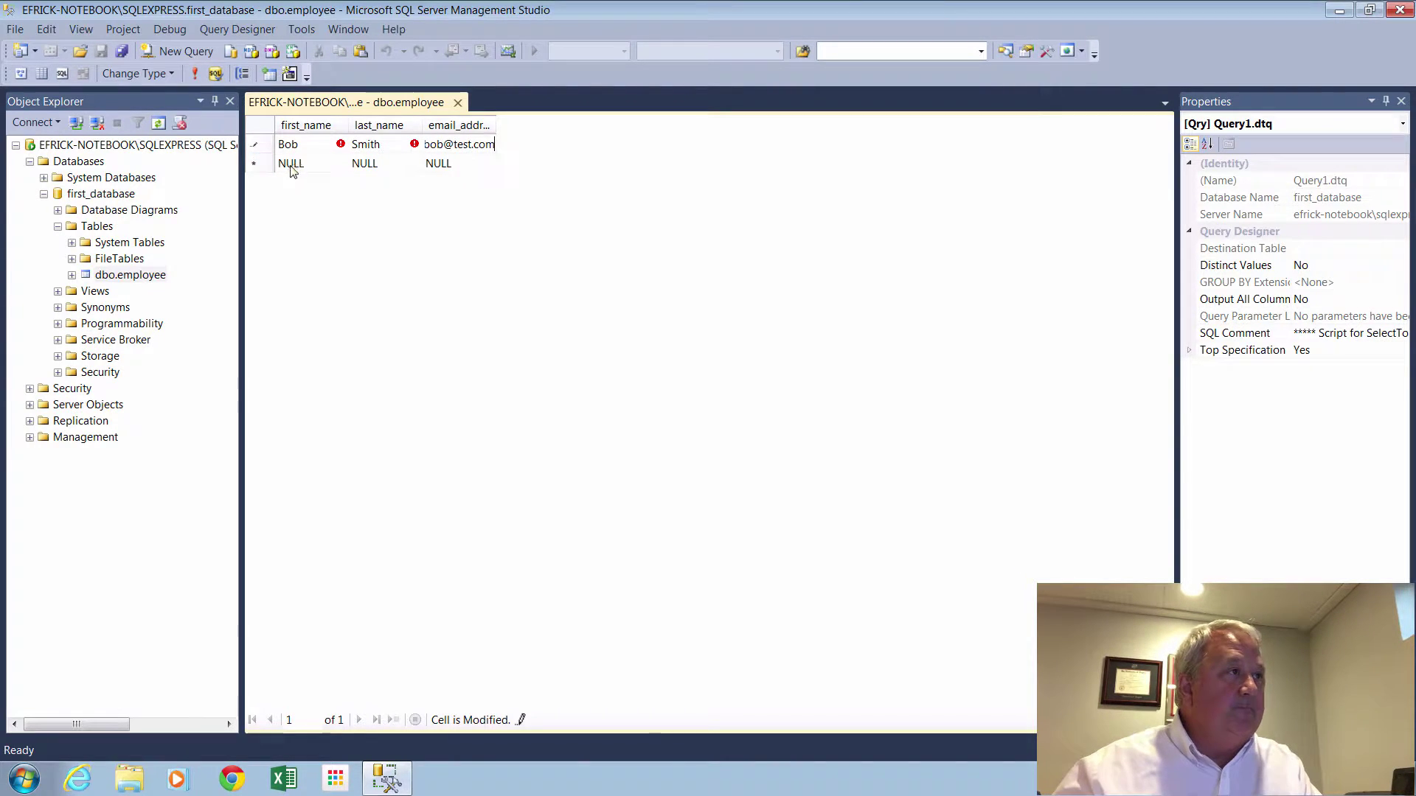
Add a second employee row with first name, last name and e-mail address.
click(291, 164)
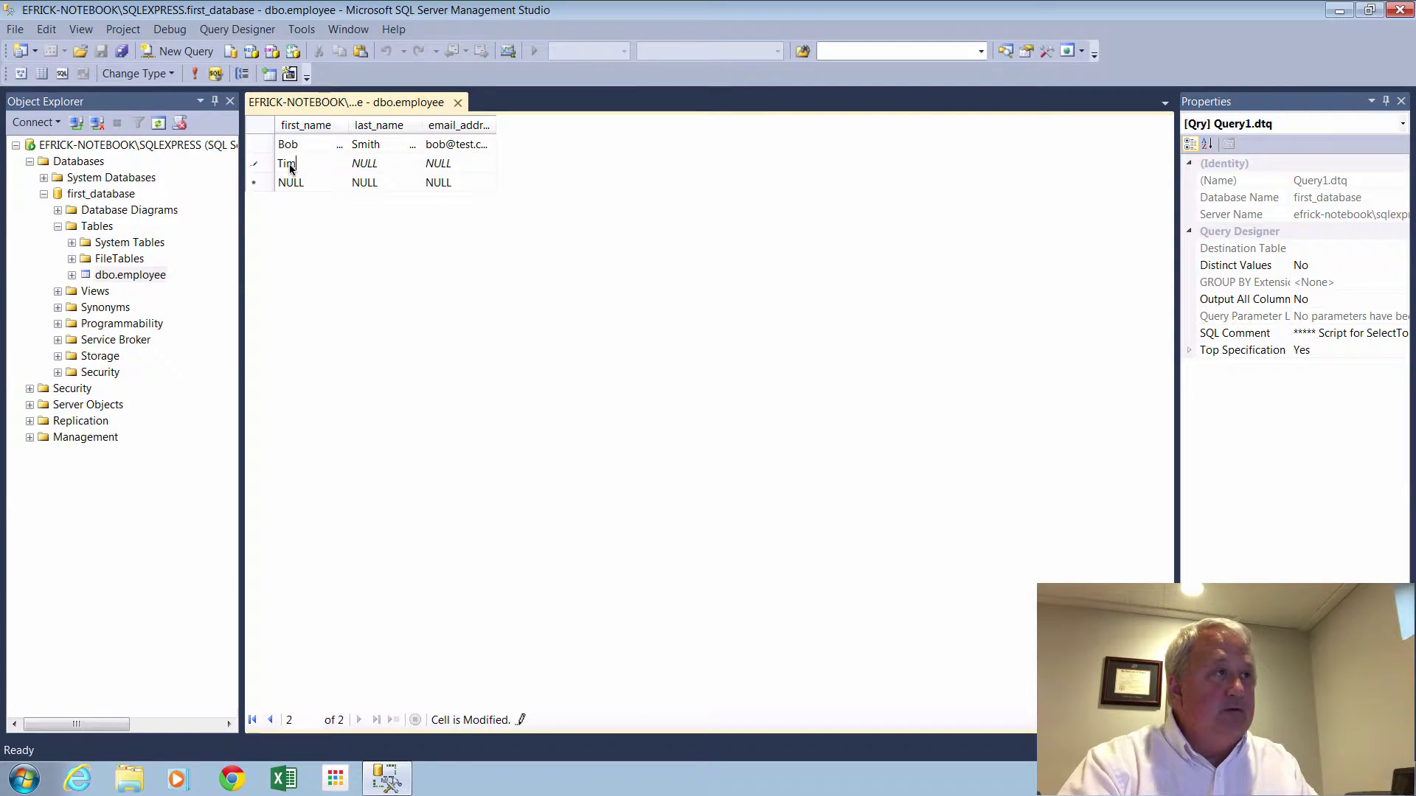
key(Tab)
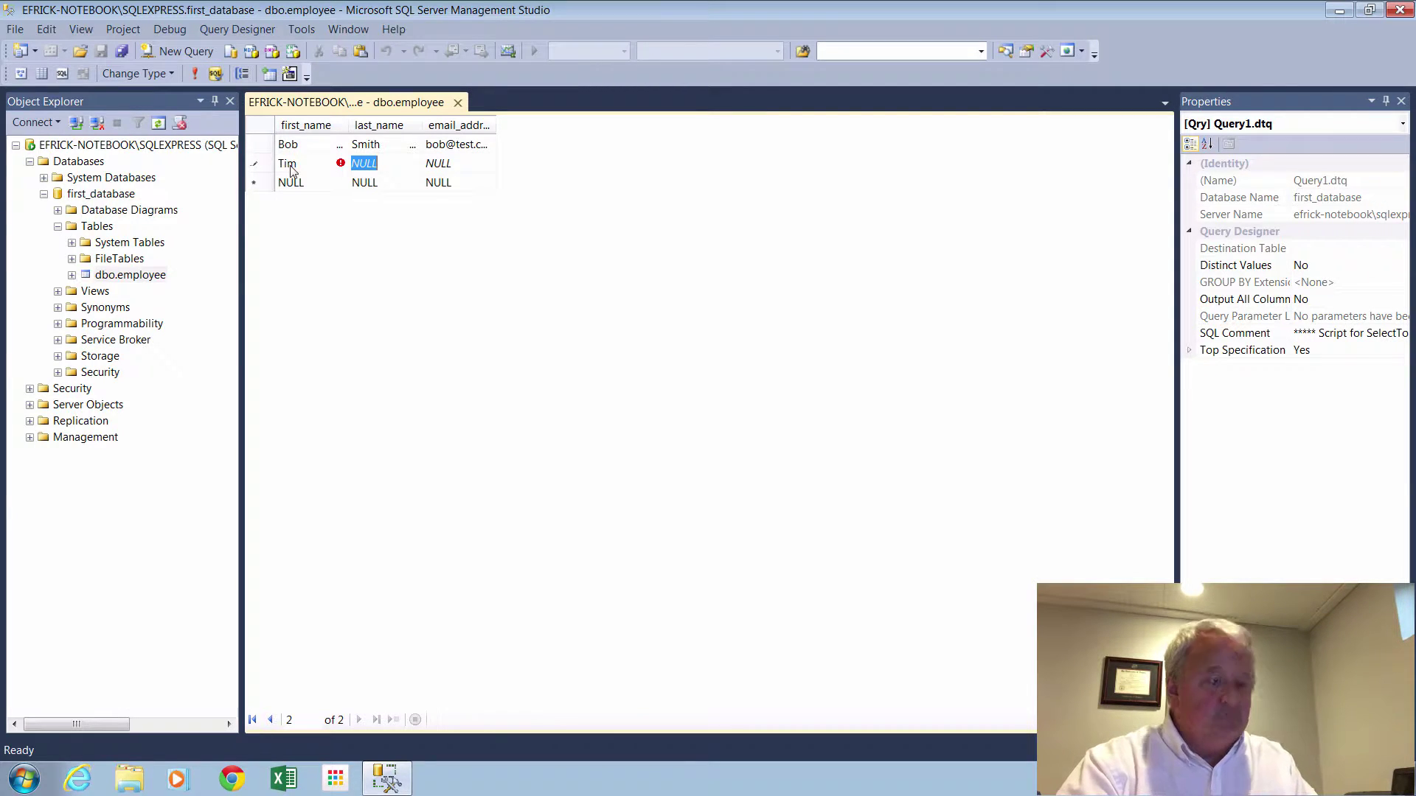
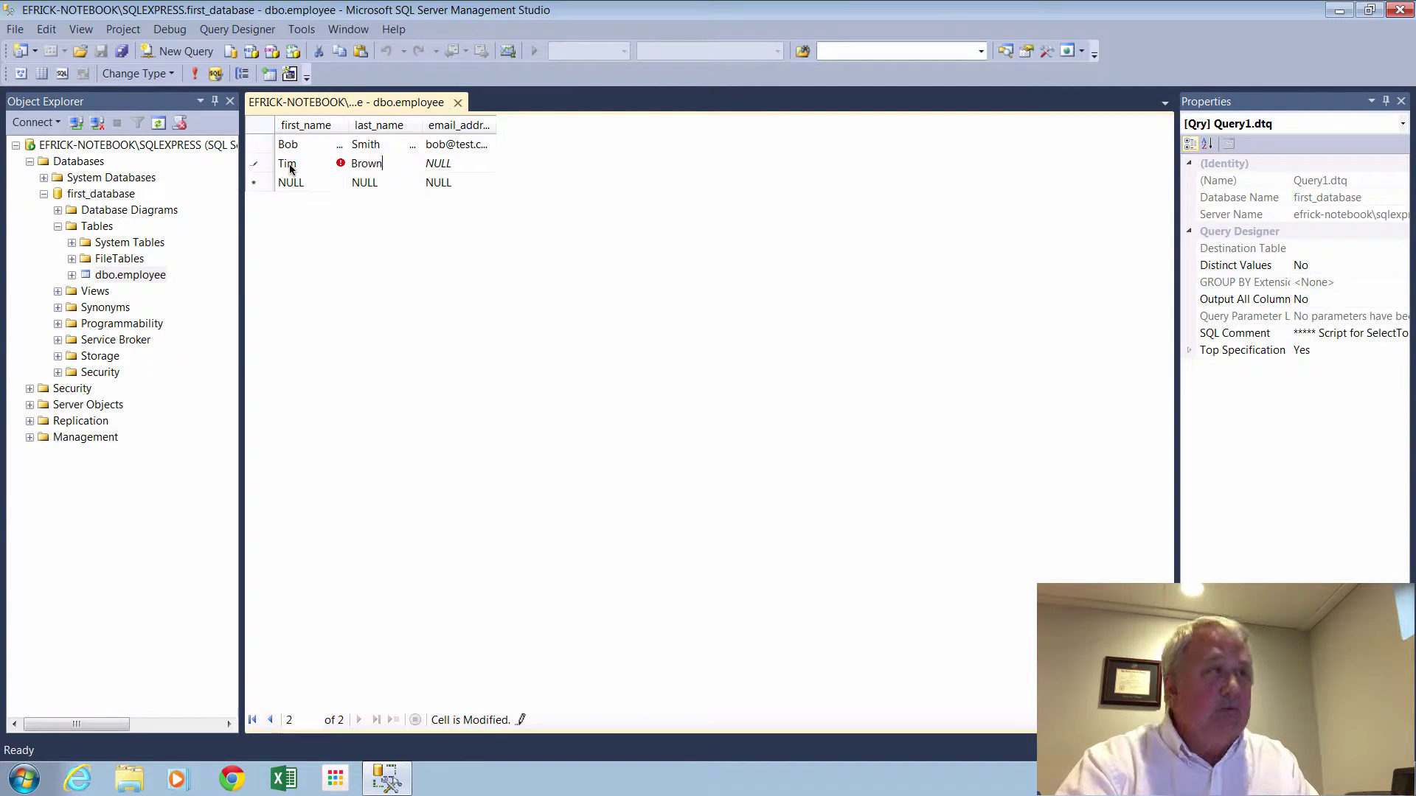
key(Tab)
text(tim)
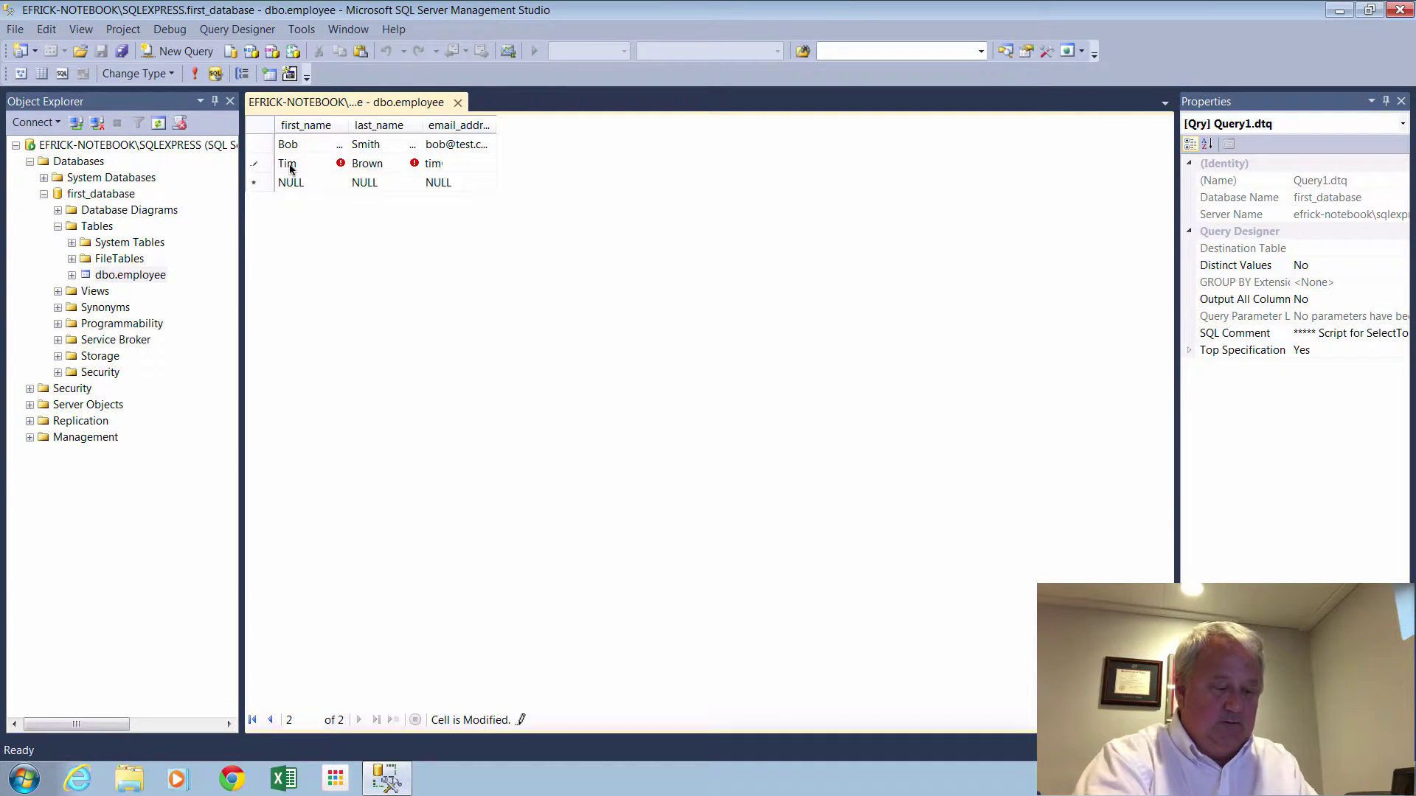
text(@test.com)
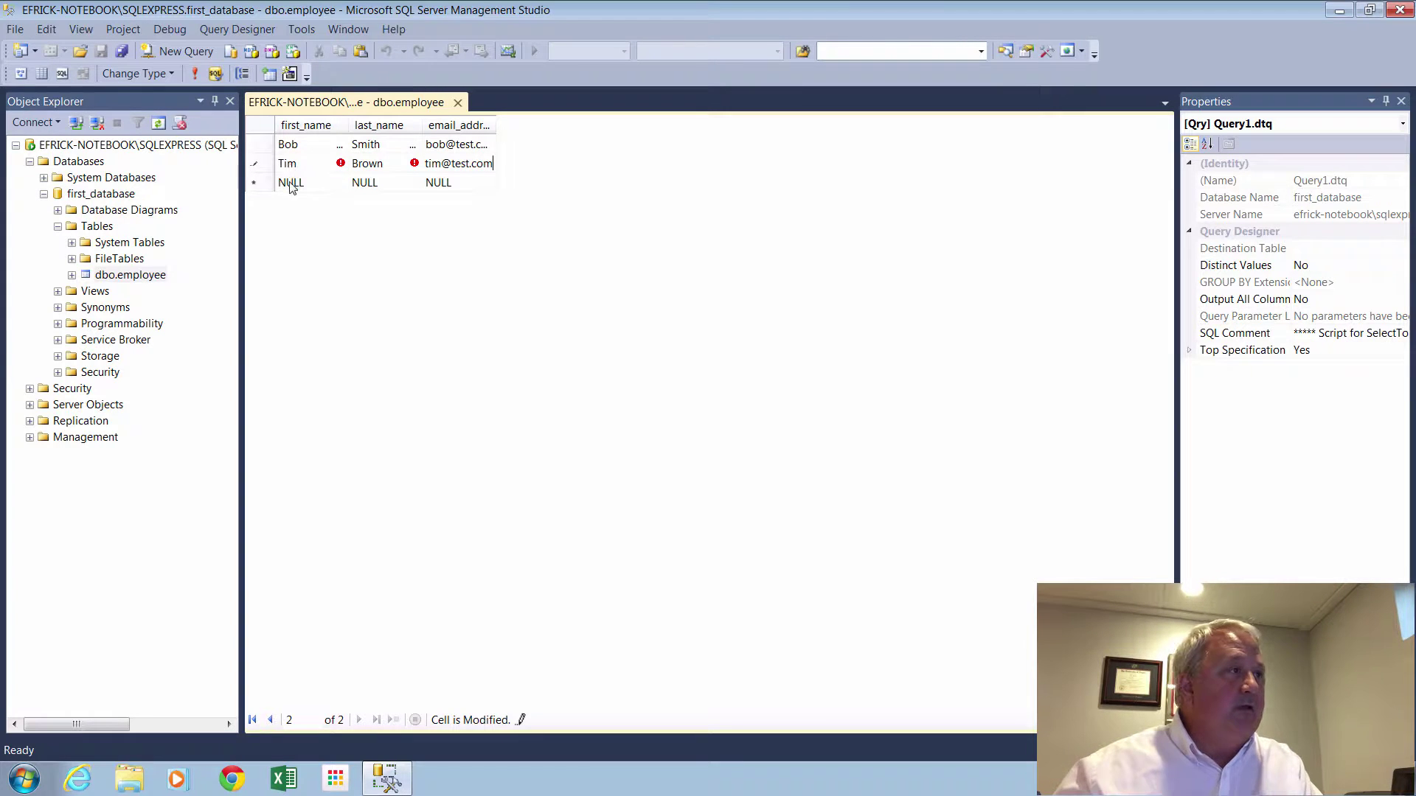
Add and save the third employee row, then close the dbo.employee editing grid.
click(290, 182)
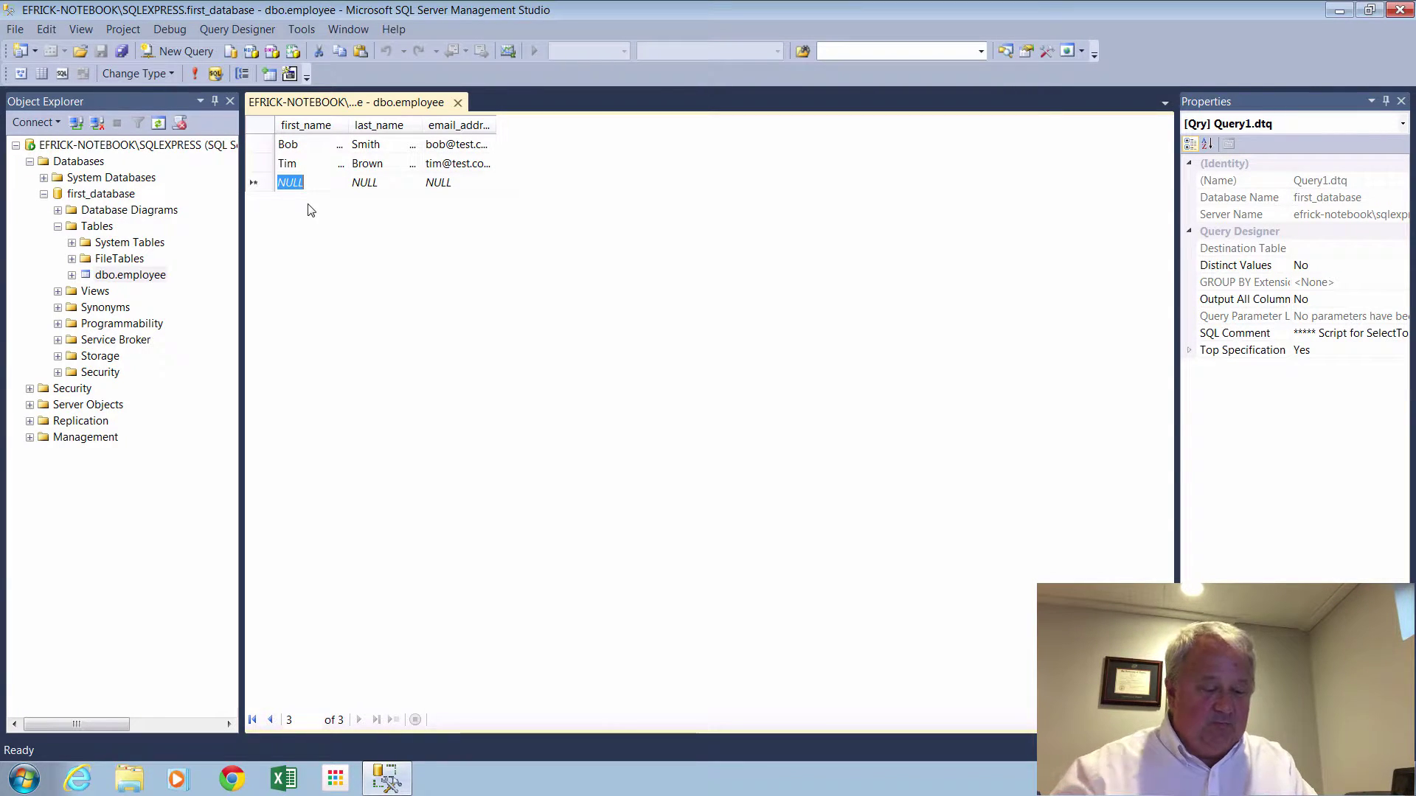
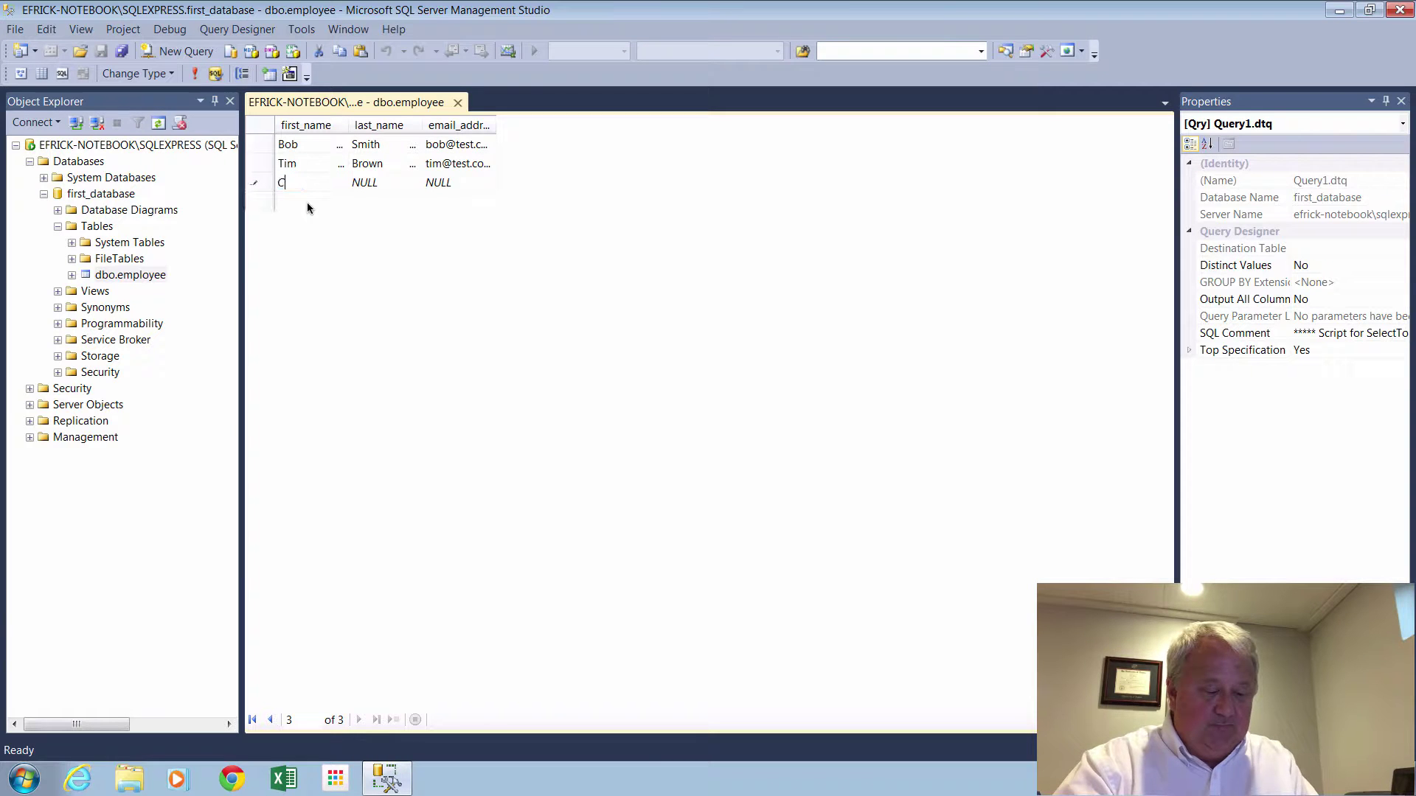
key(Tab)
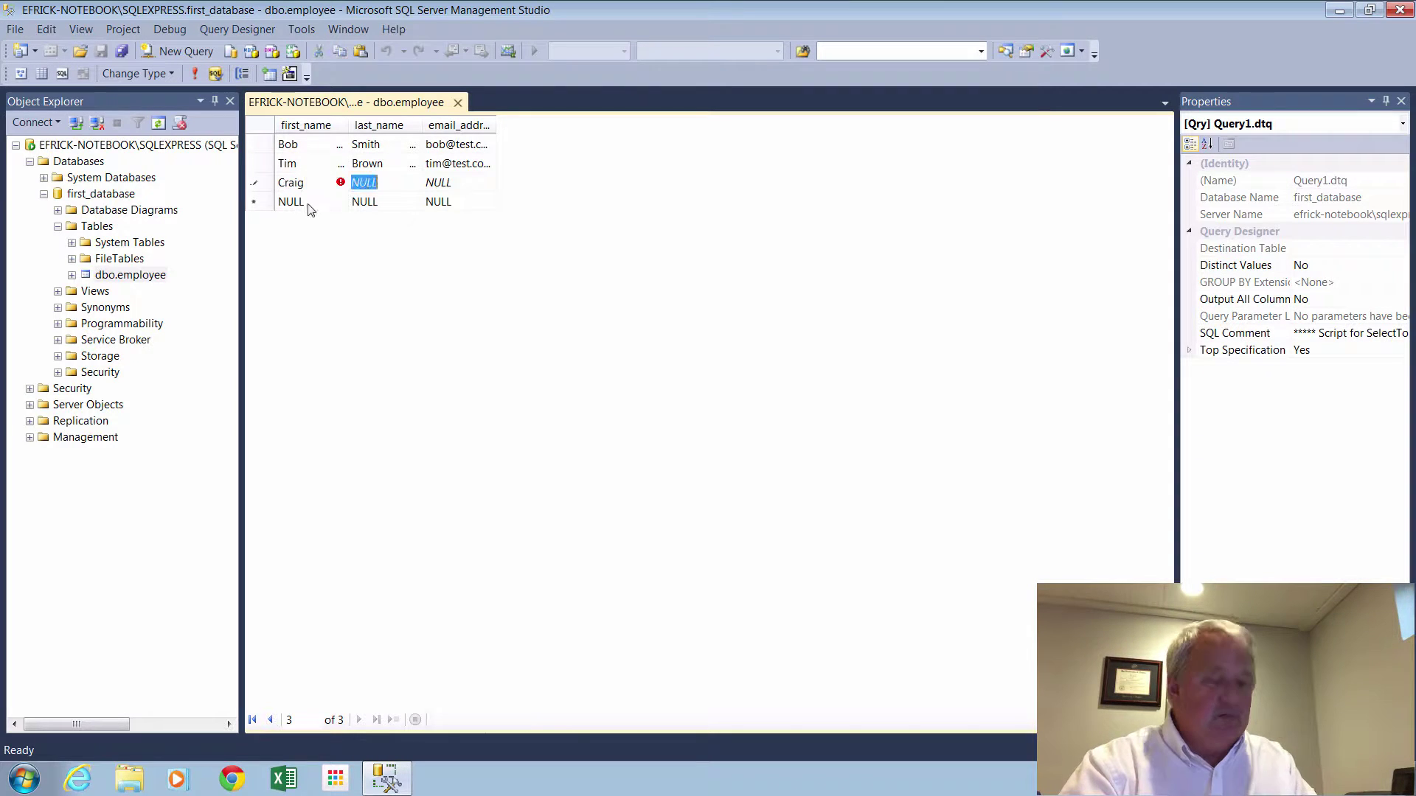
key(Tab)
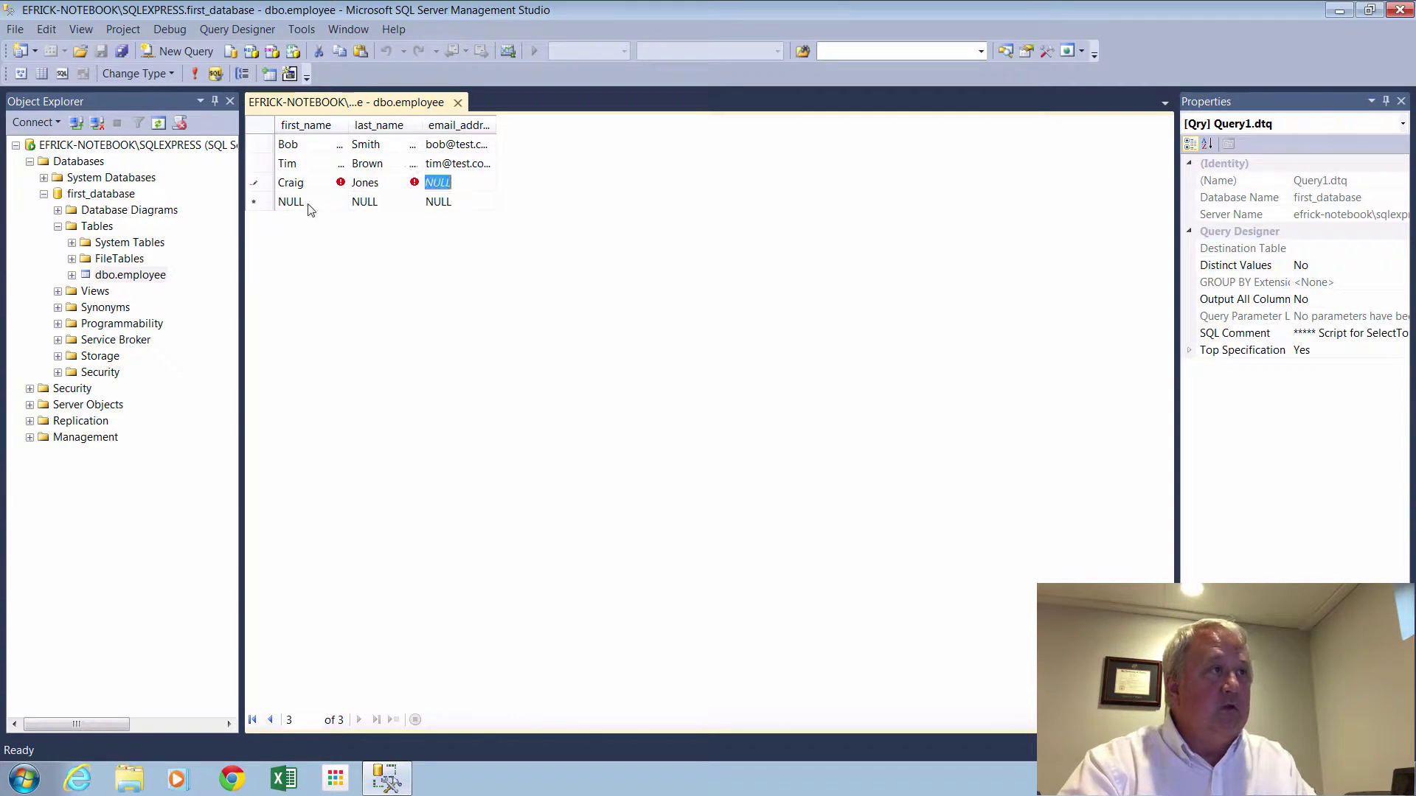
text(craig)
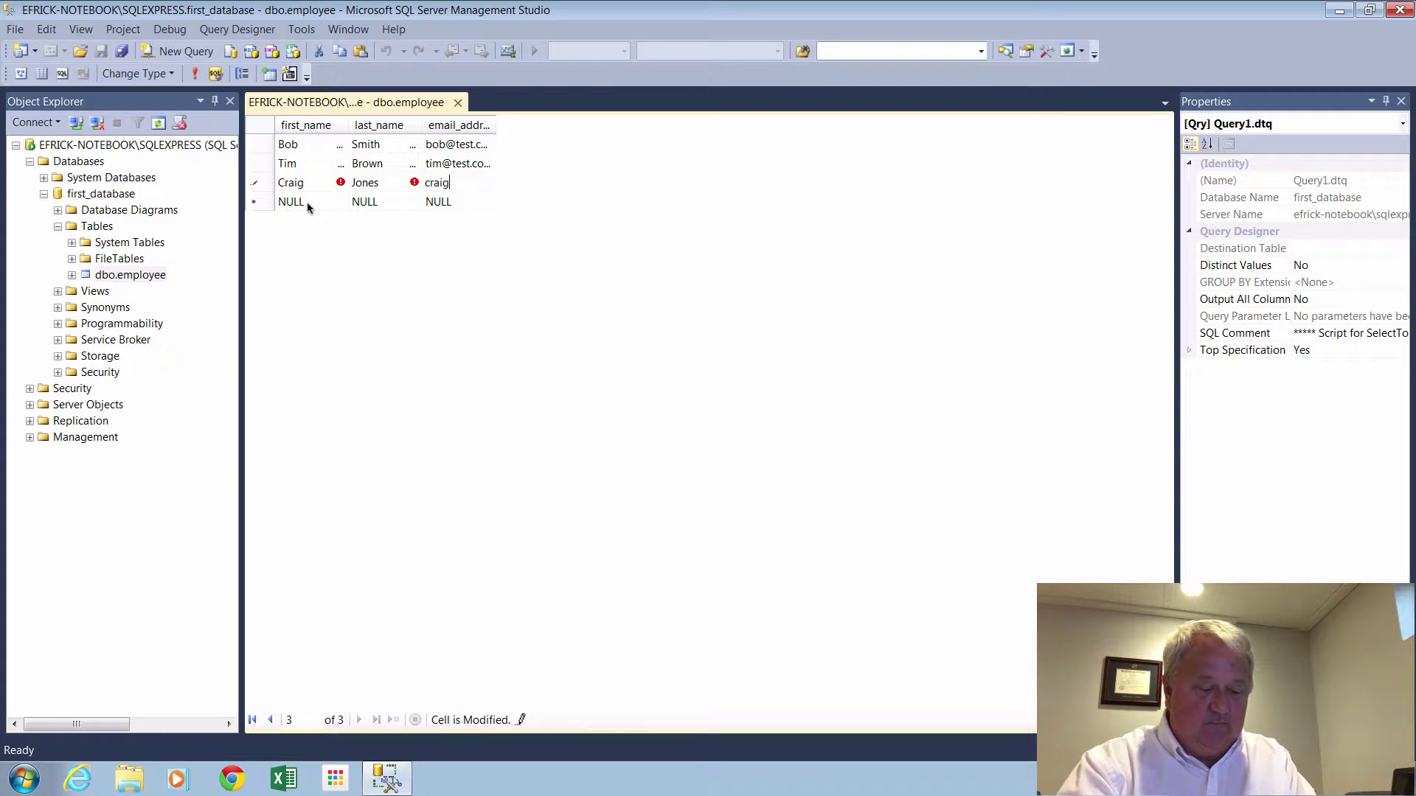
text(@te)
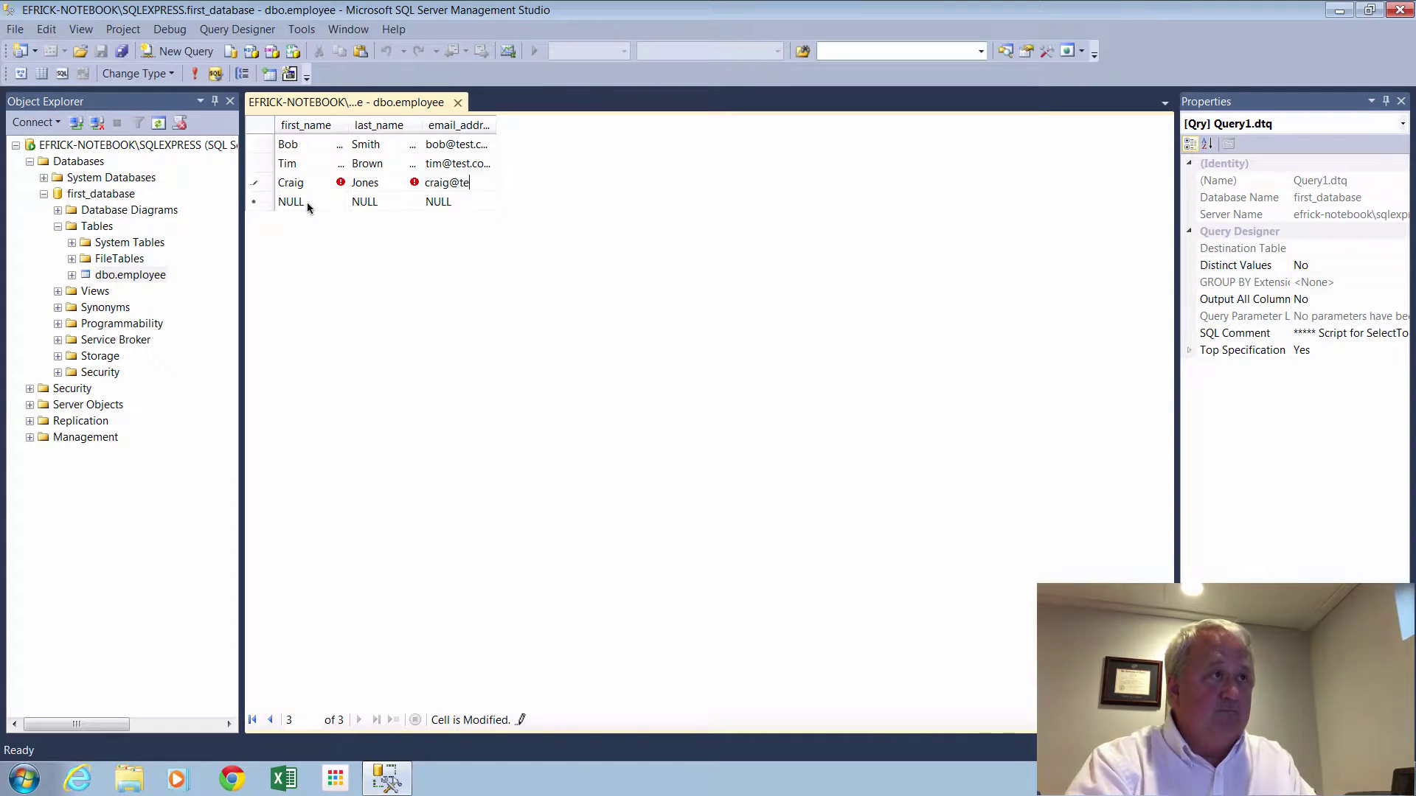
text(st.com)
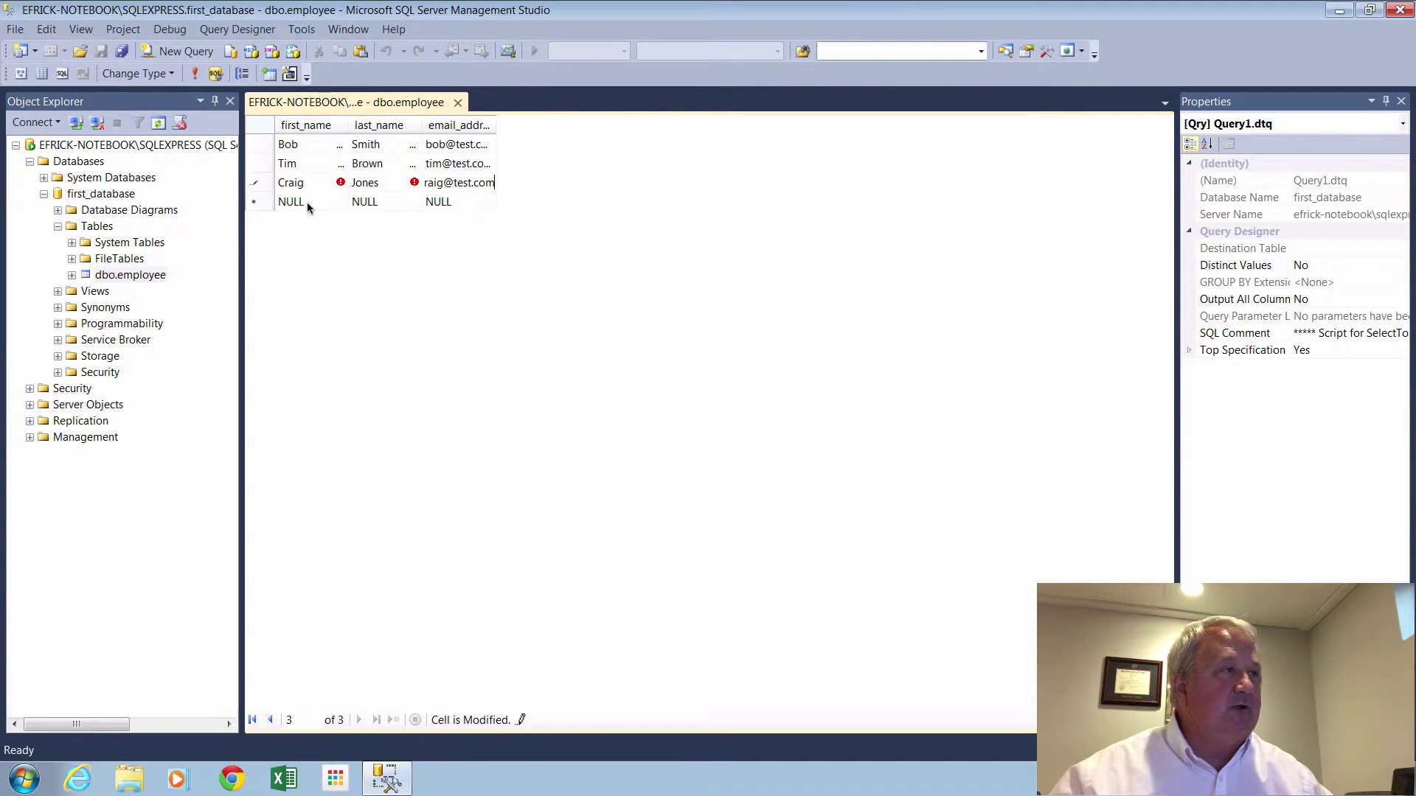
key(Return)
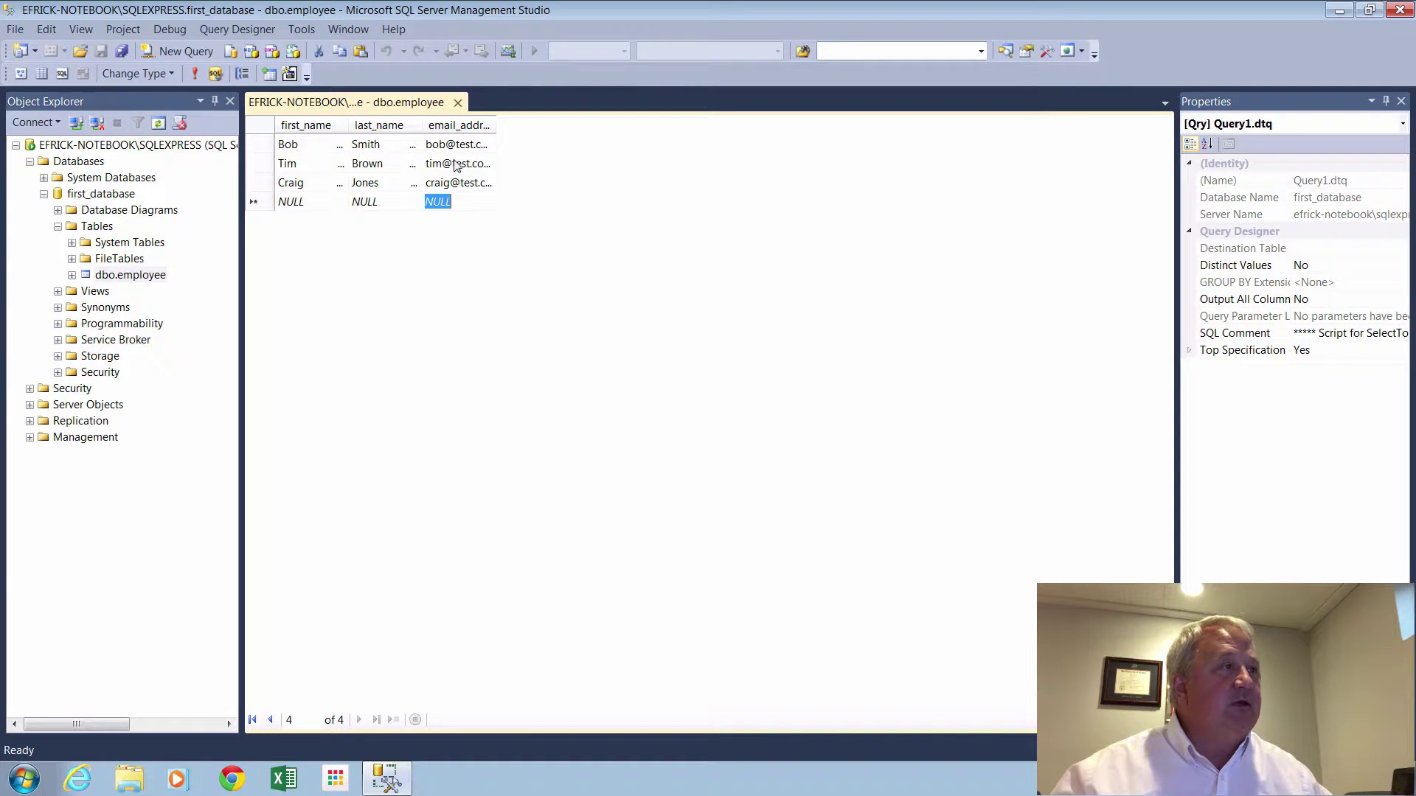
click(458, 103)
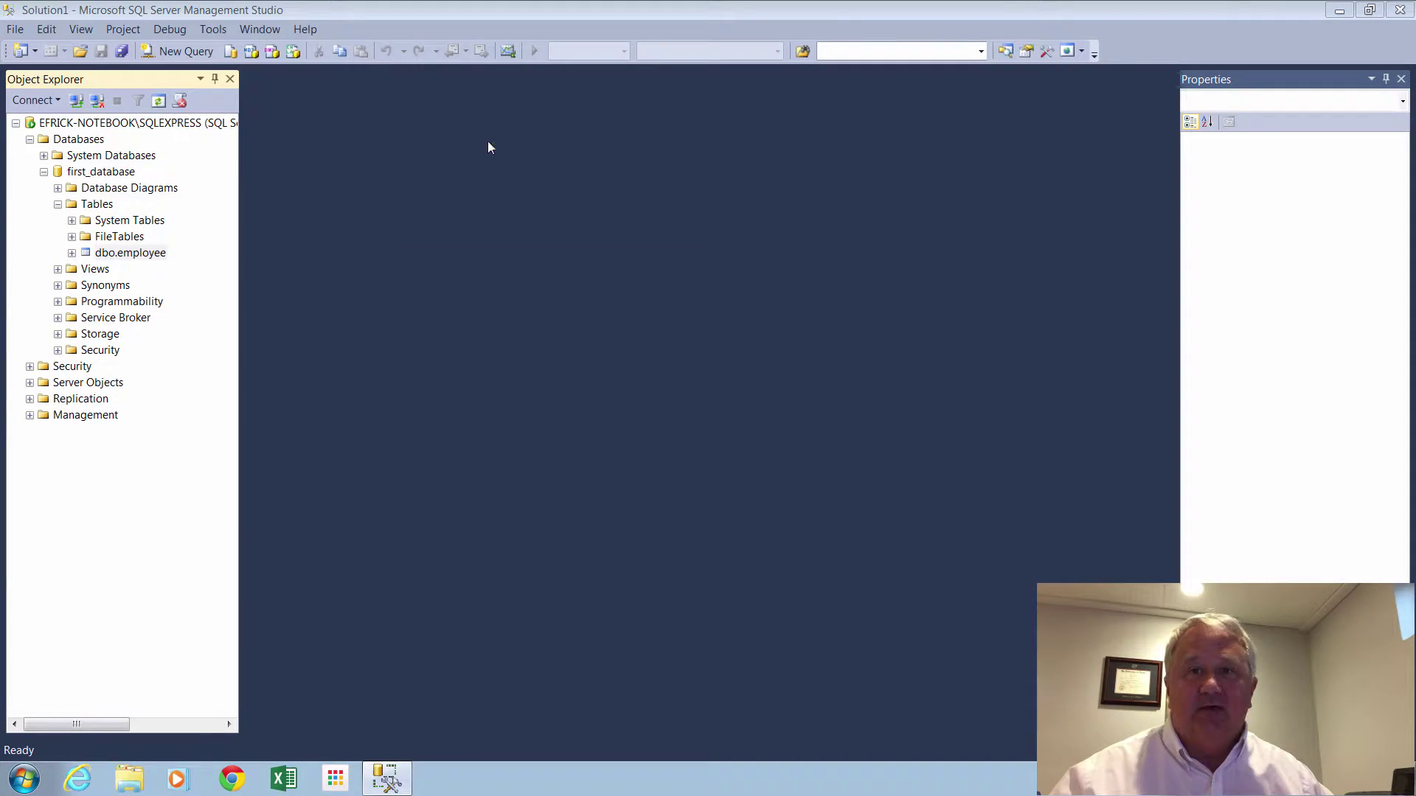
Cancel the accidental rename and run Select Top 1000 Rows on dbo.employee.
click(141, 254)
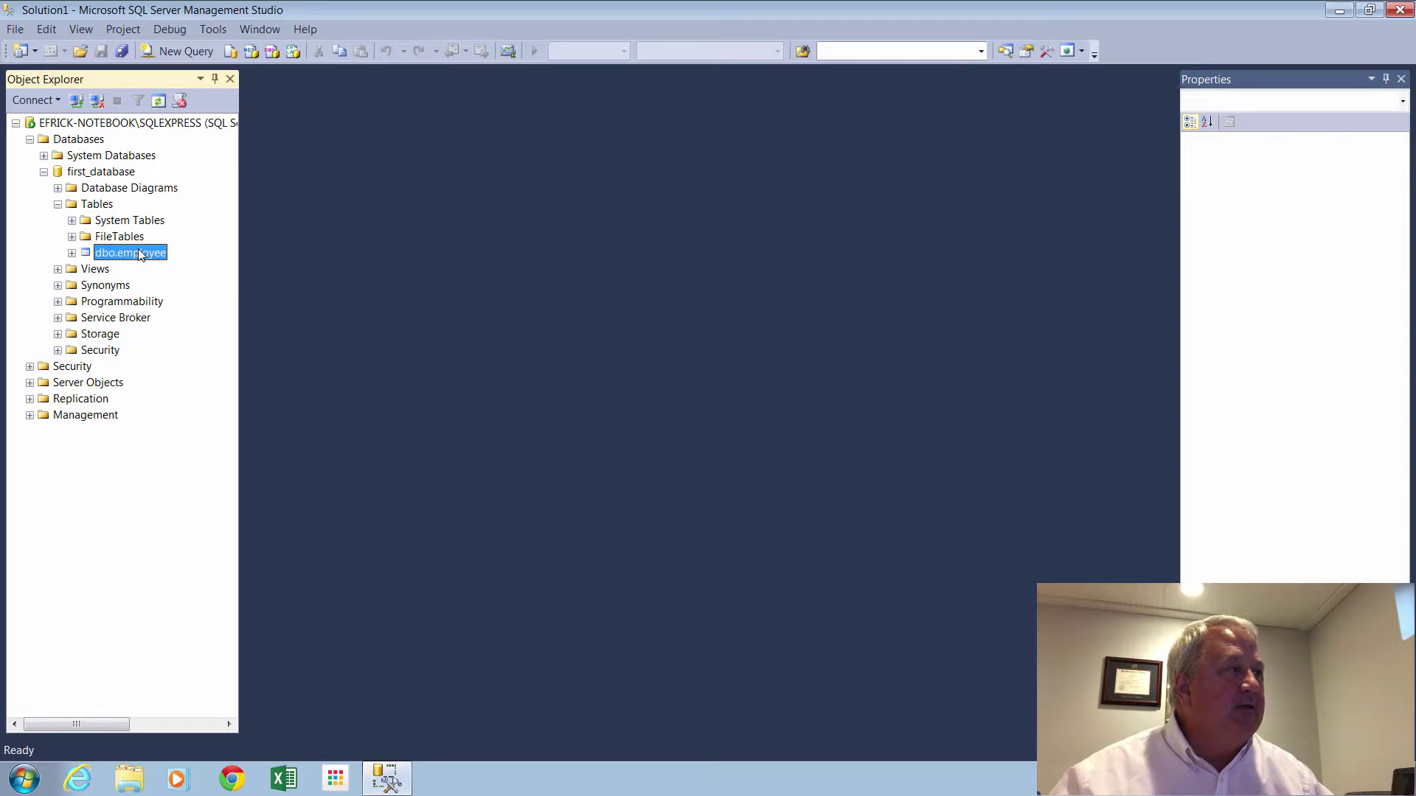
right_click(141, 254)
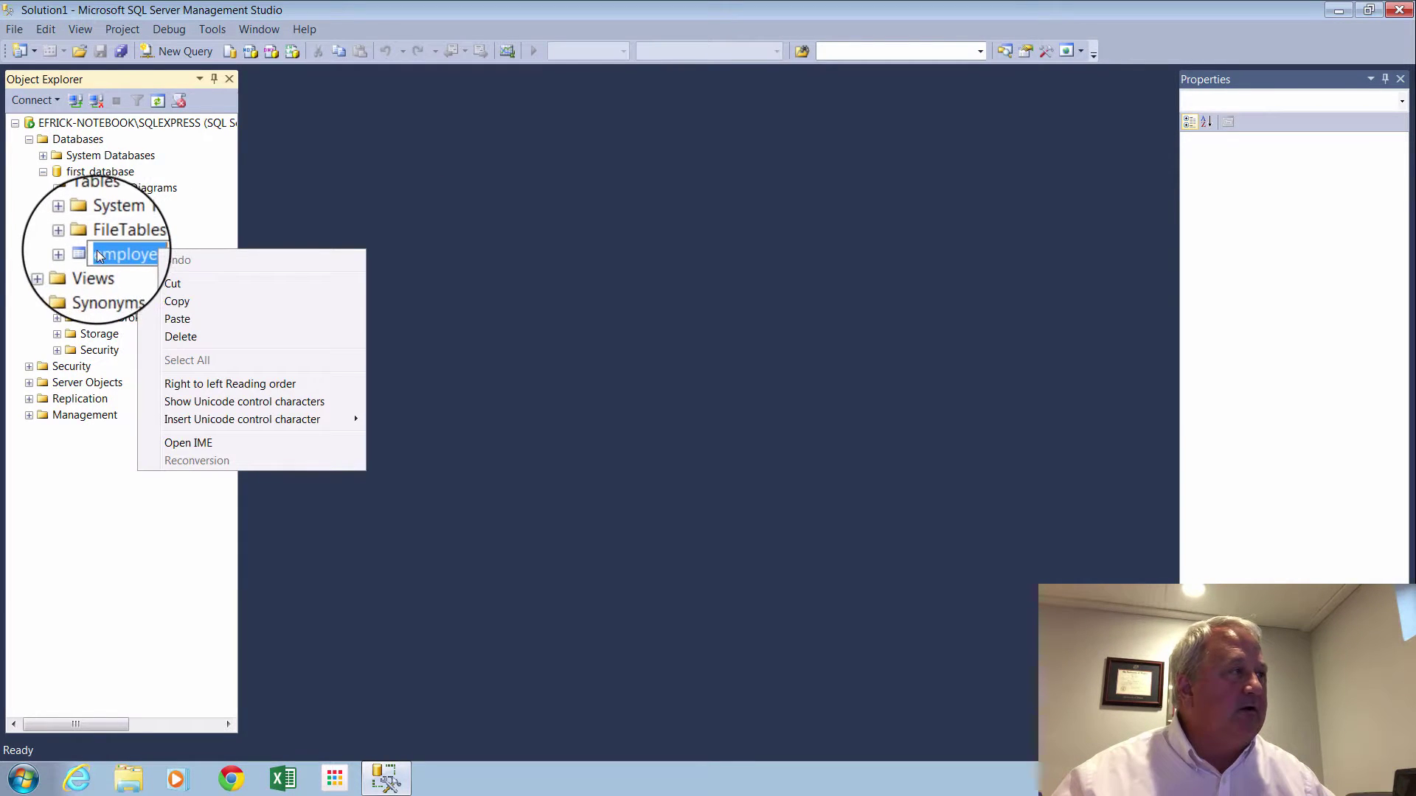
key(Escape)
key(Escape)
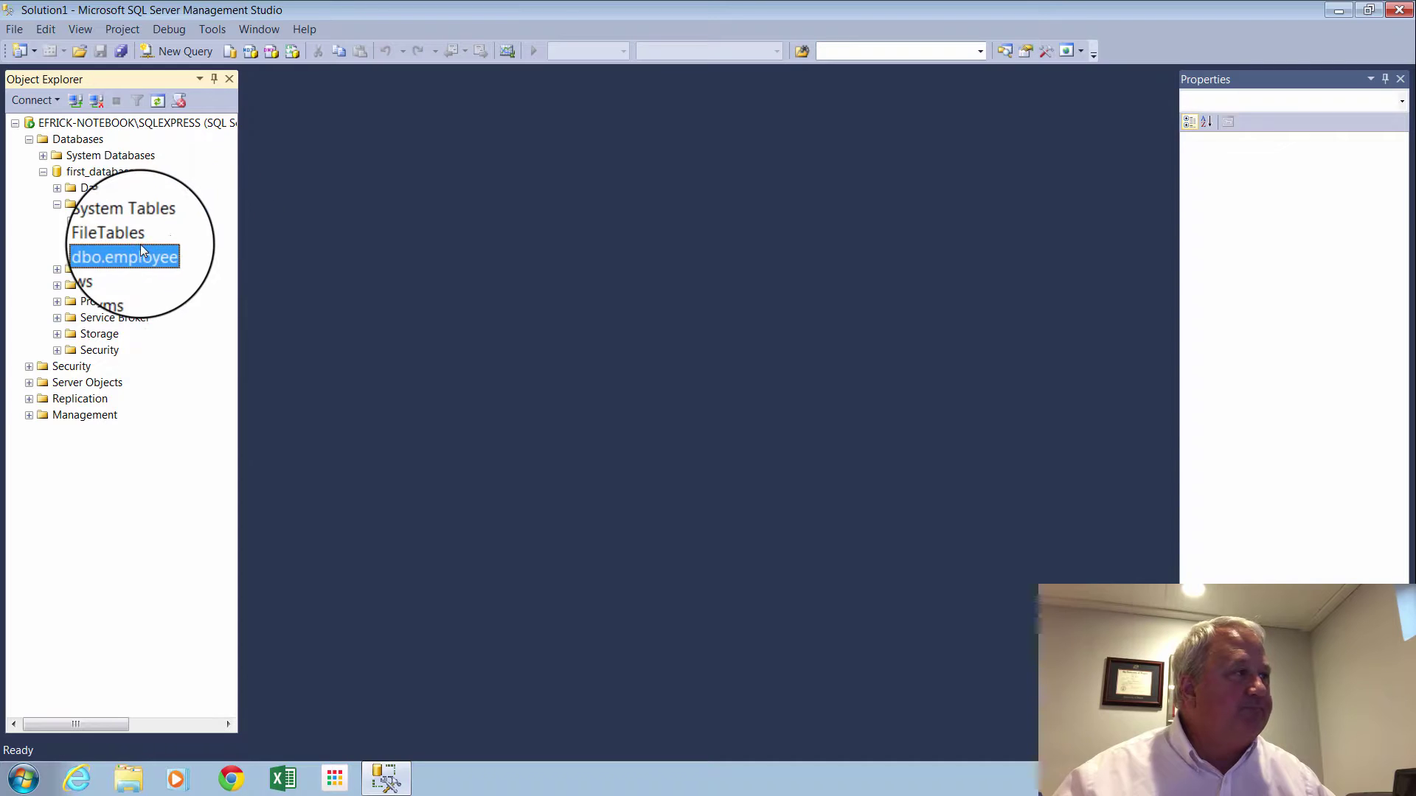
right_click(139, 254)
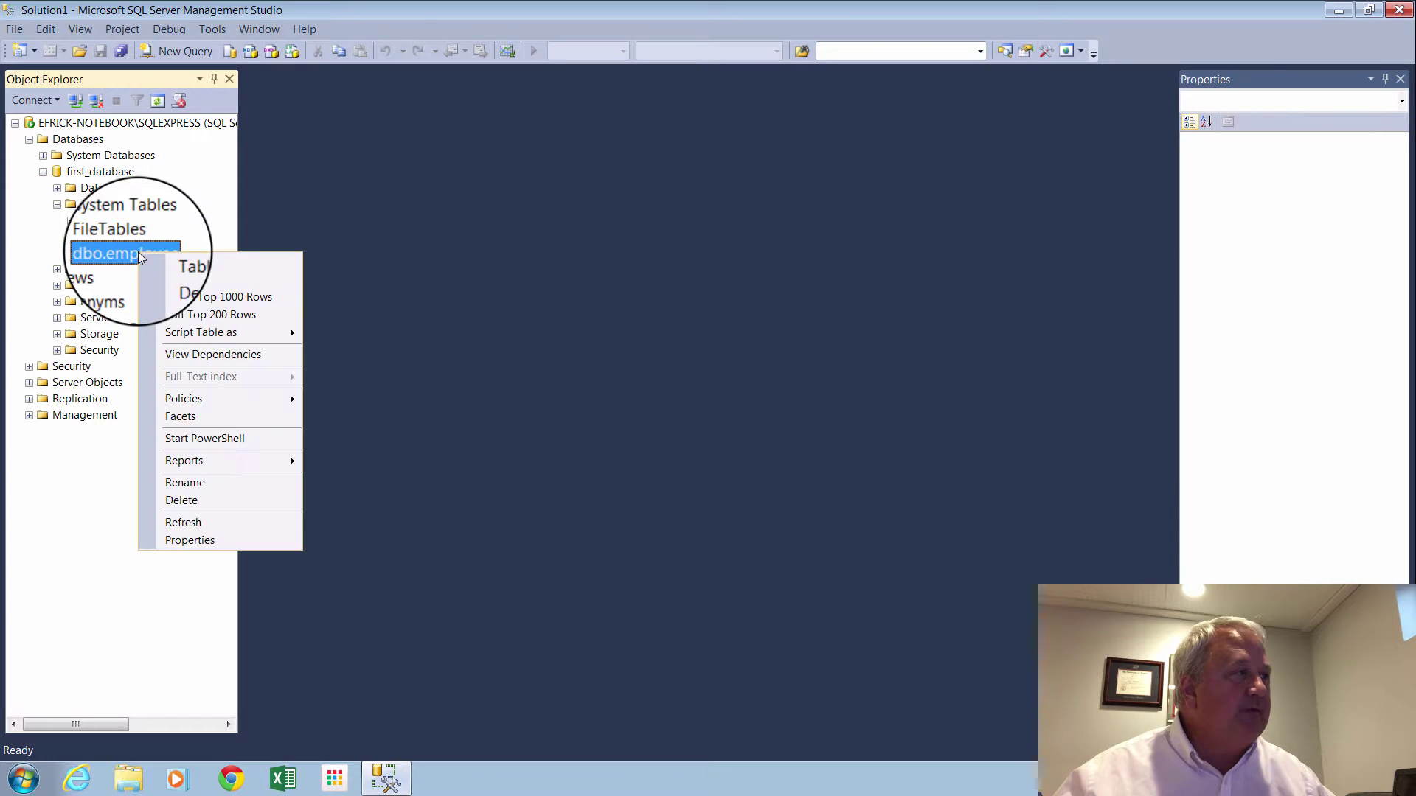
click(231, 297)
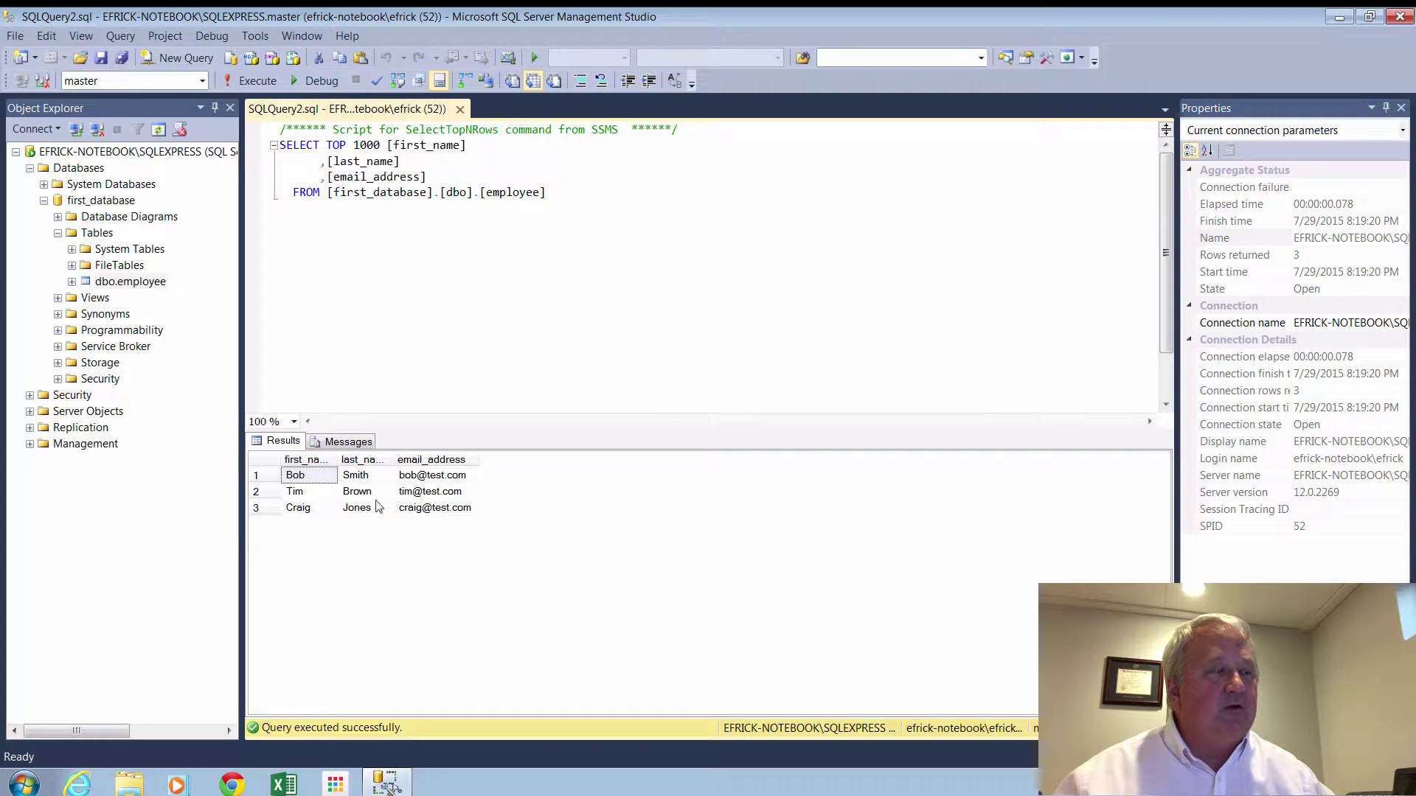
Point the query at first_database and run SELECT count(*) from employee, returning 3.
click(202, 81)
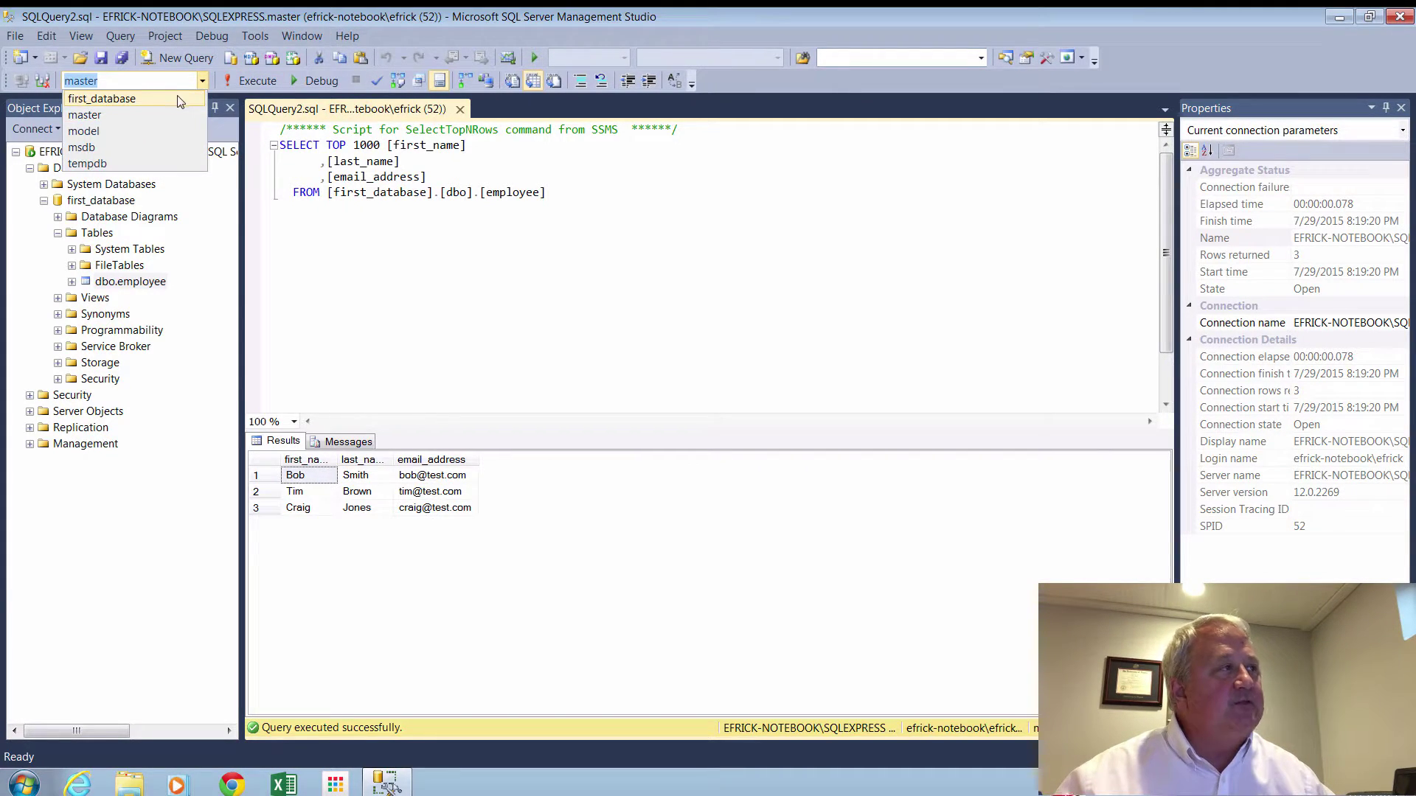
click(183, 98)
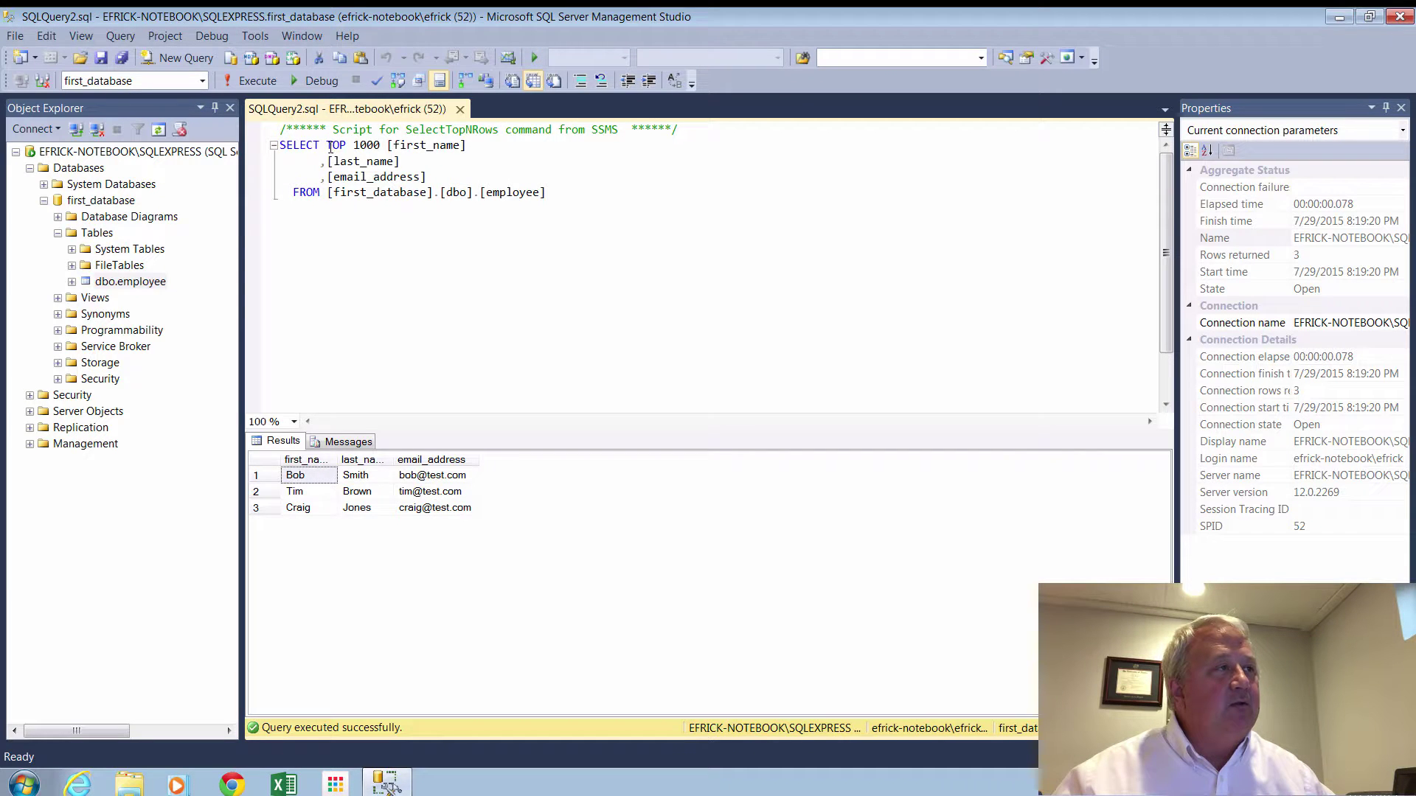
drag(329, 147, 604, 194)
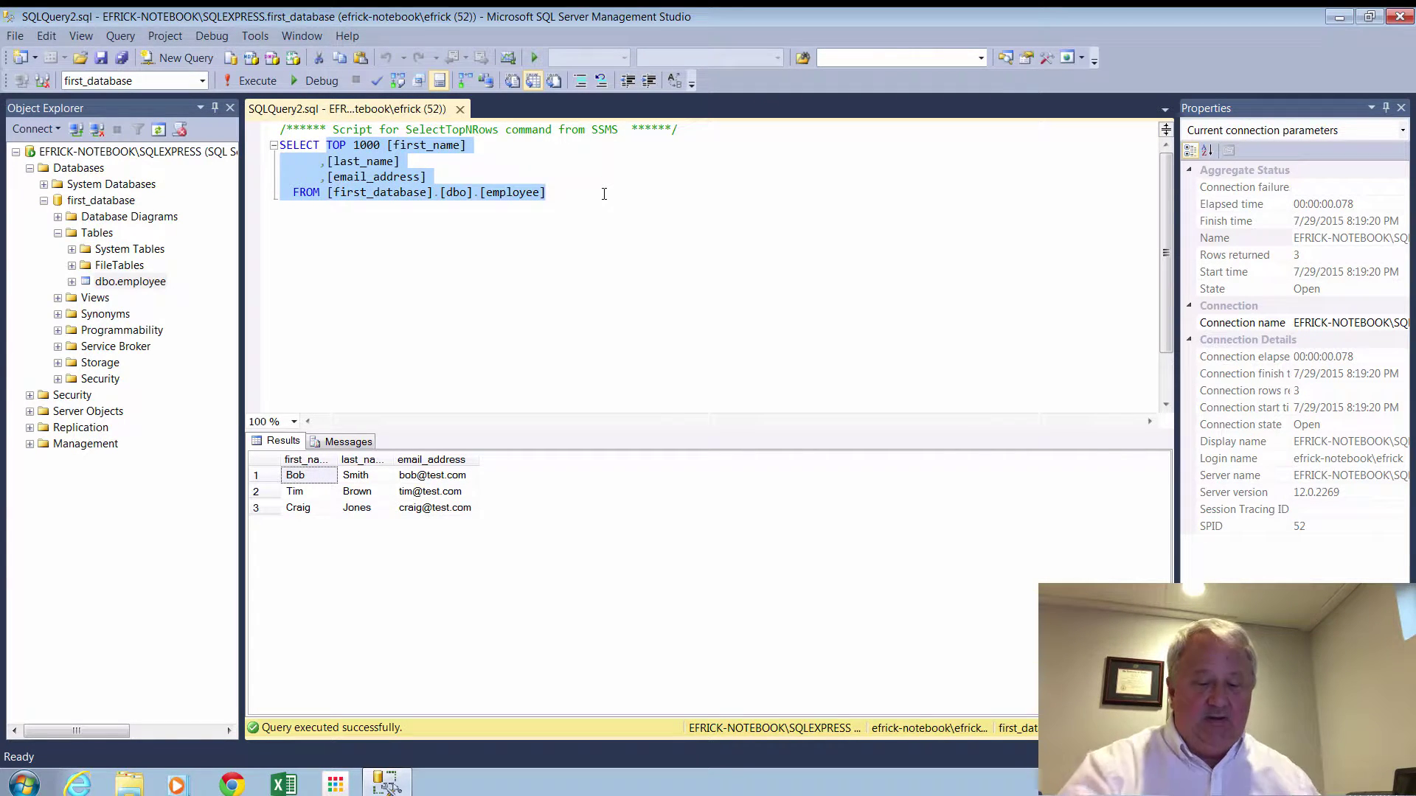
key(Delete)
text(count)
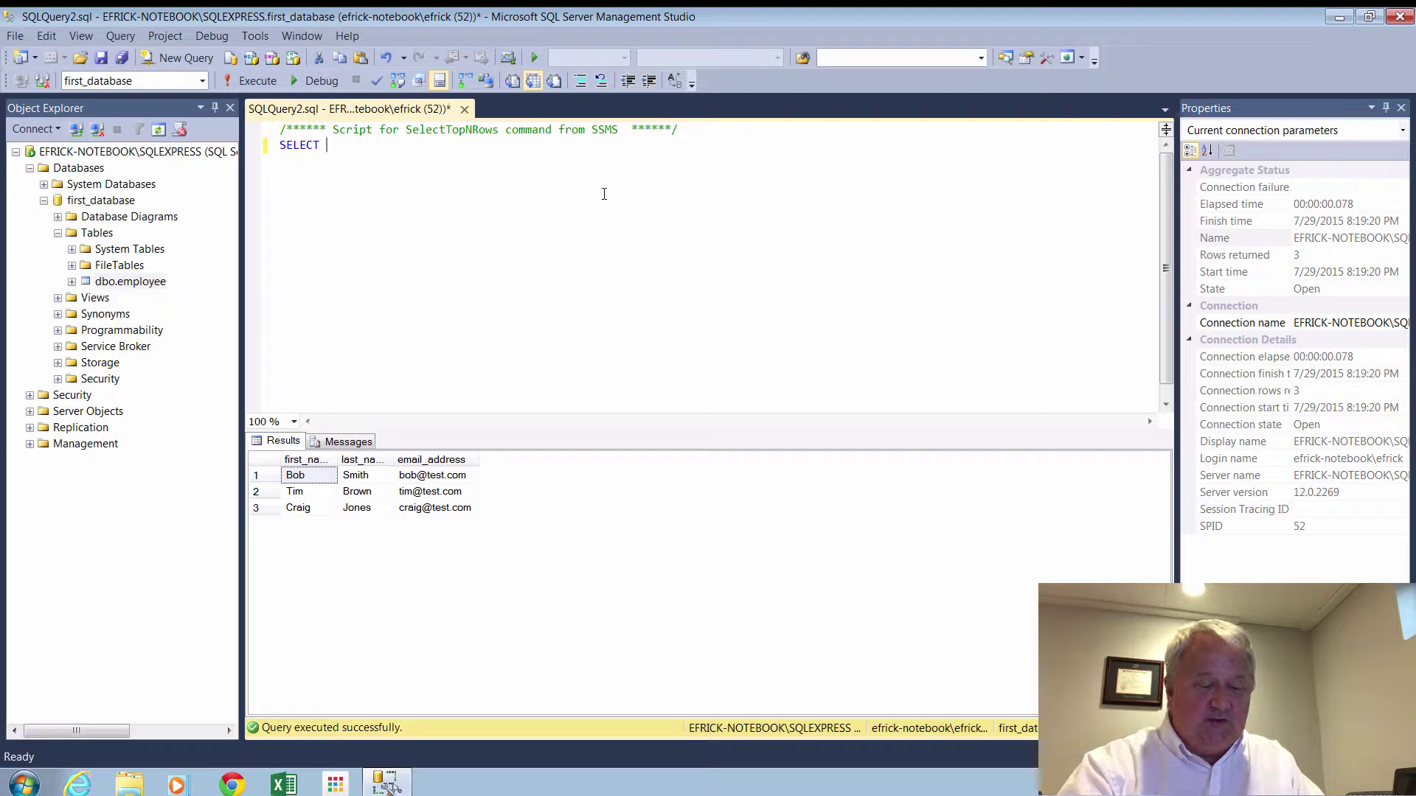
text(()
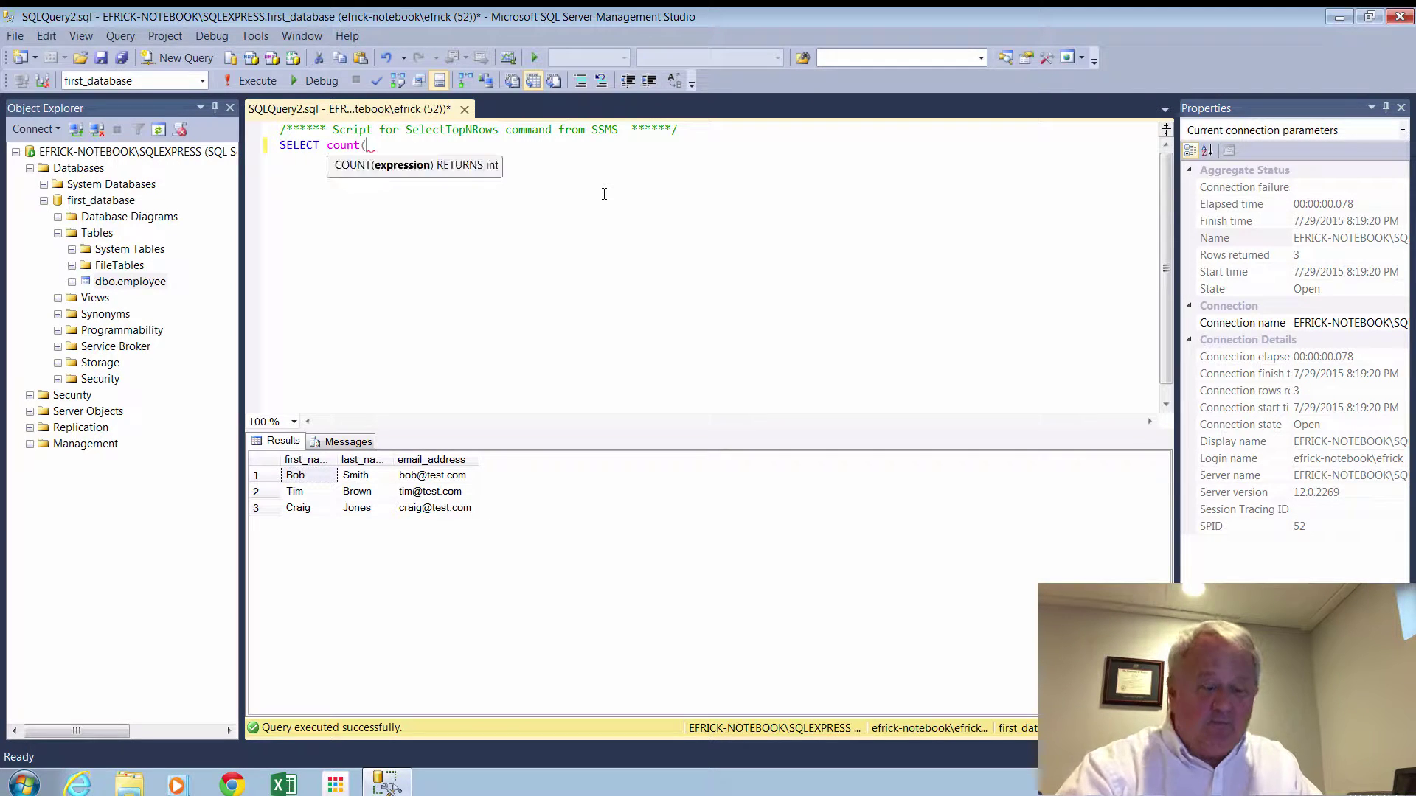
text(*) from e)
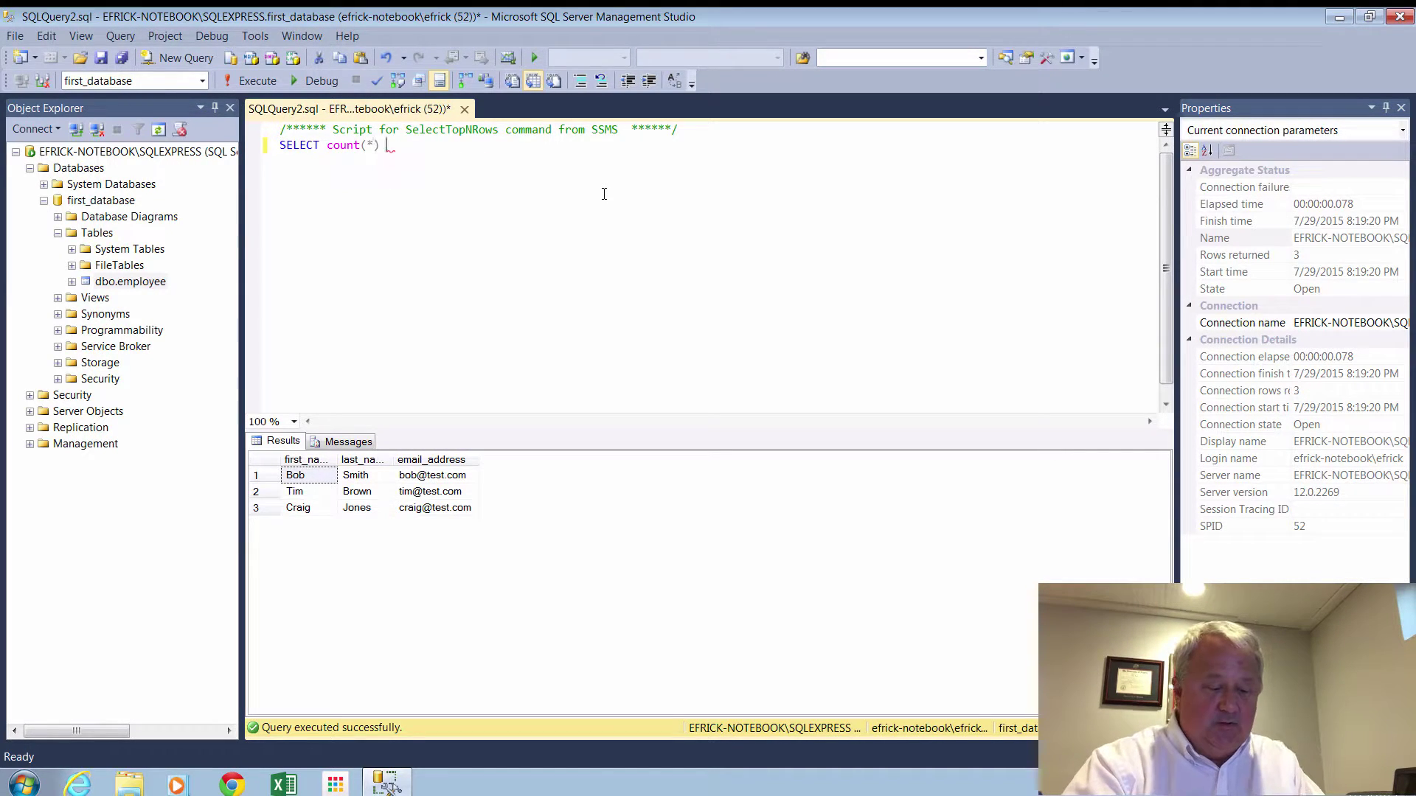
text(mployee)
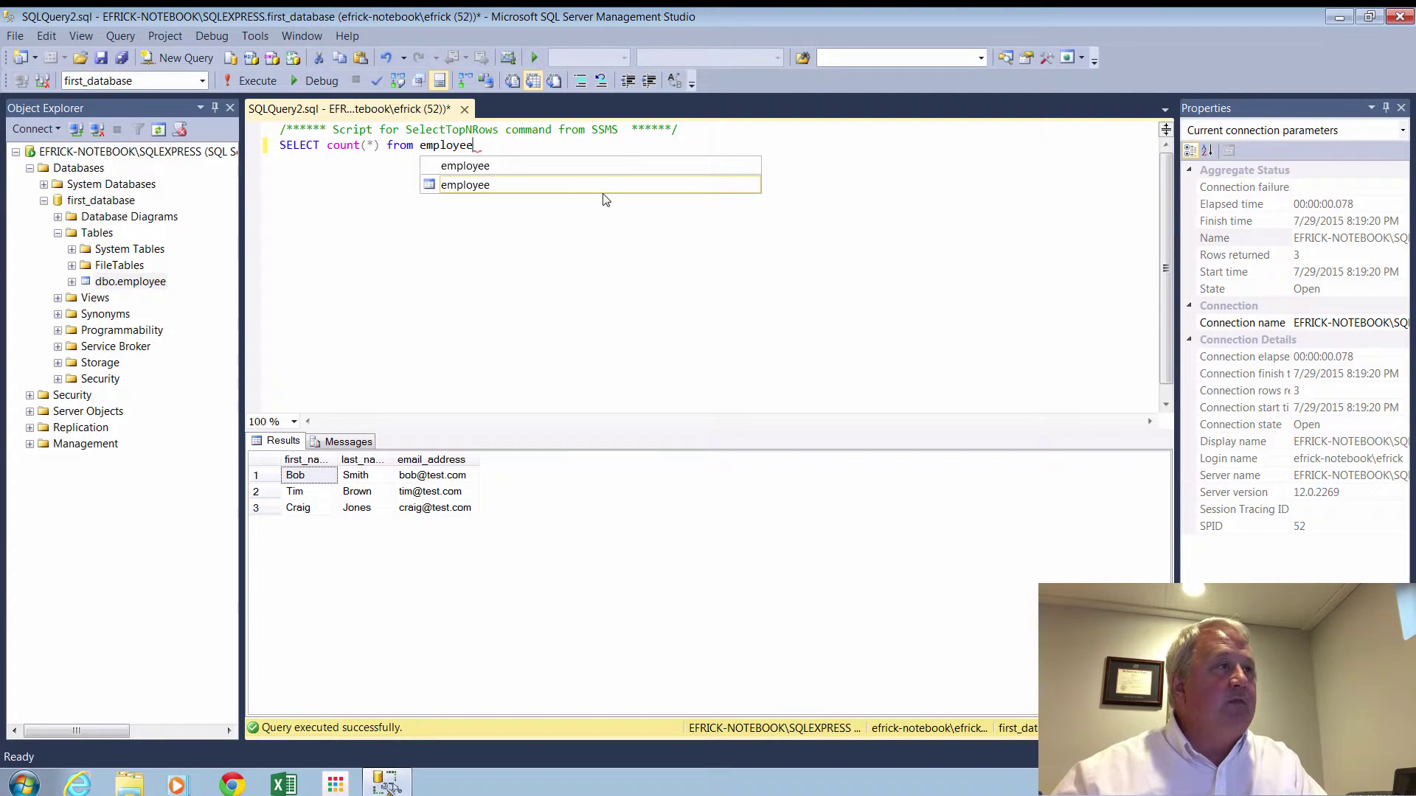
key(Escape)
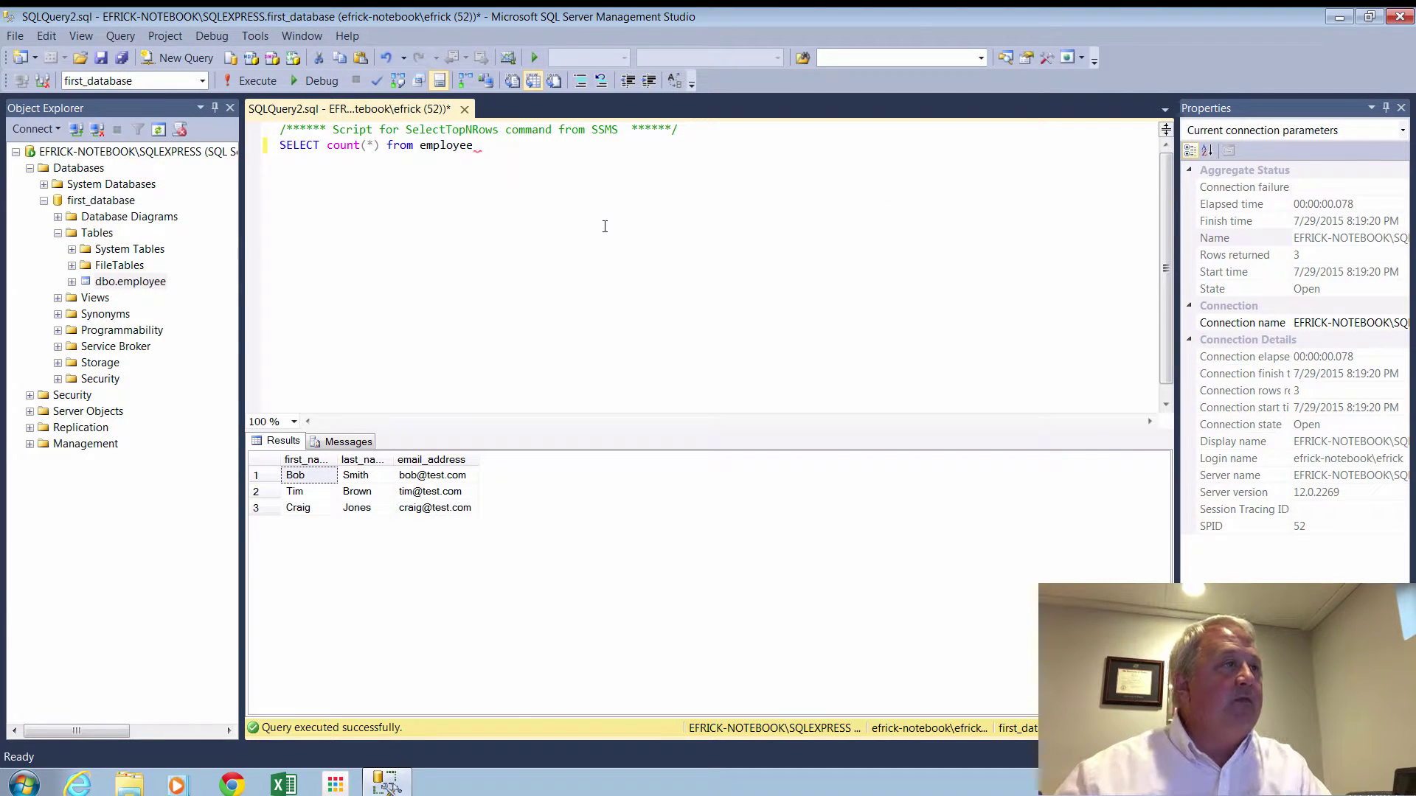
click(239, 78)
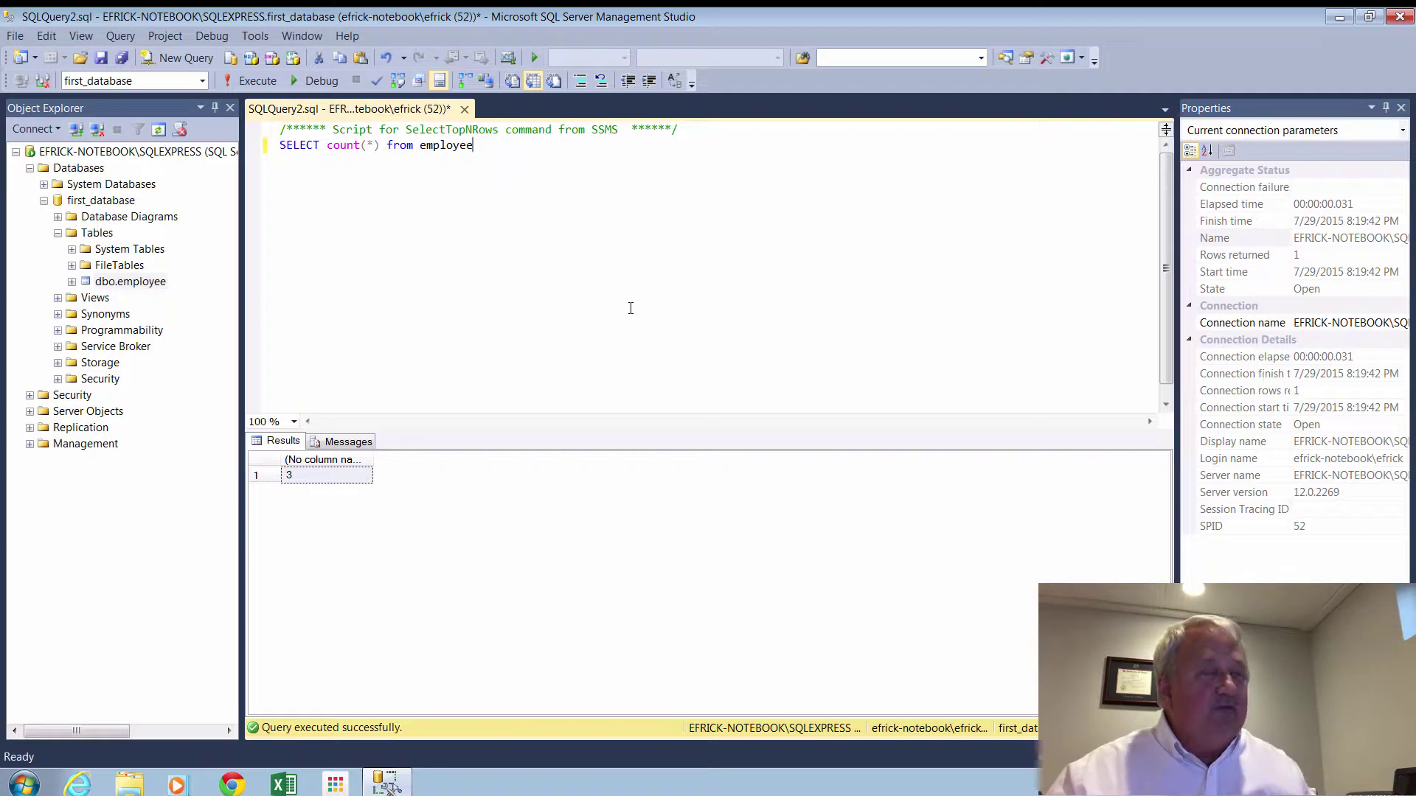
click(464, 109)
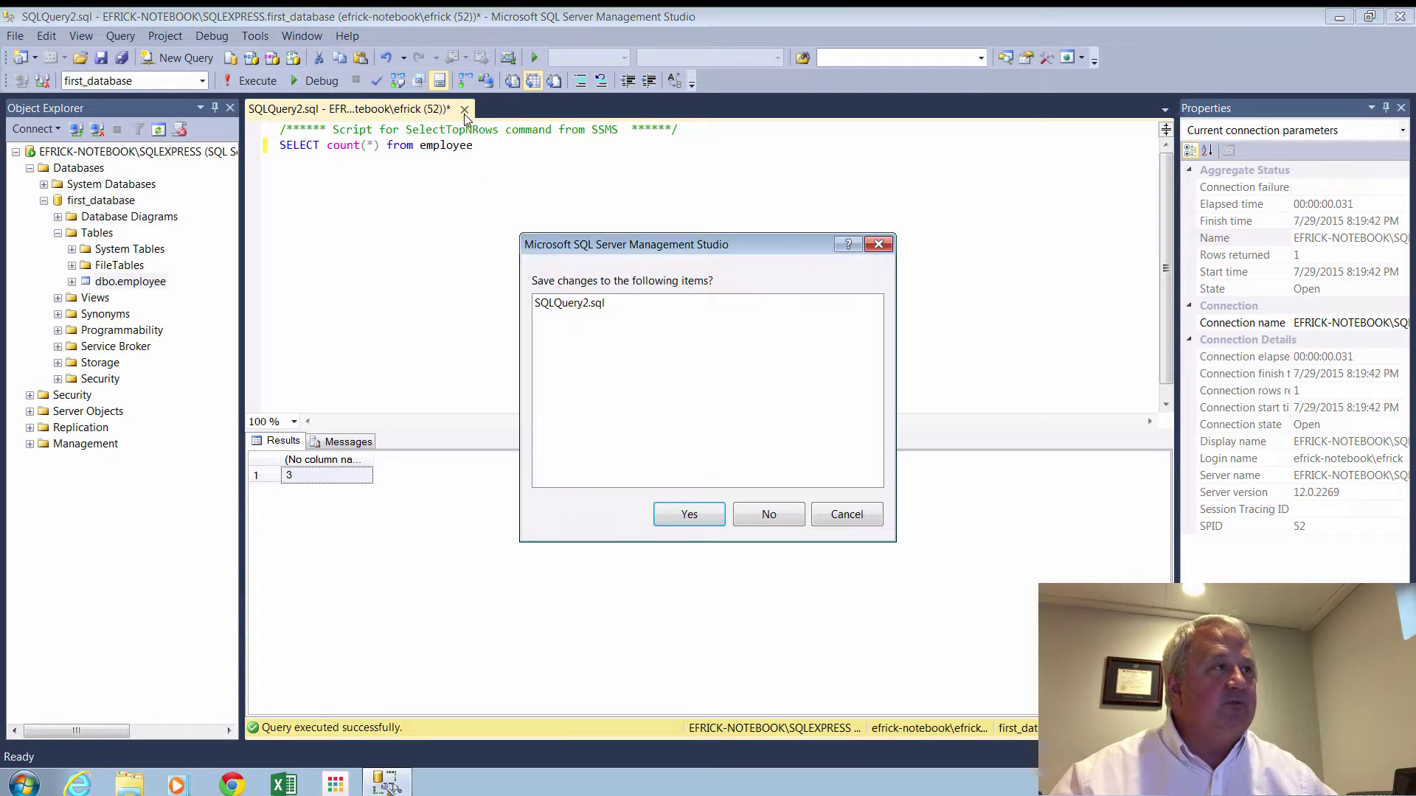
Discard the unsaved count query and bring up the Tasks menu for first_database.
click(767, 516)
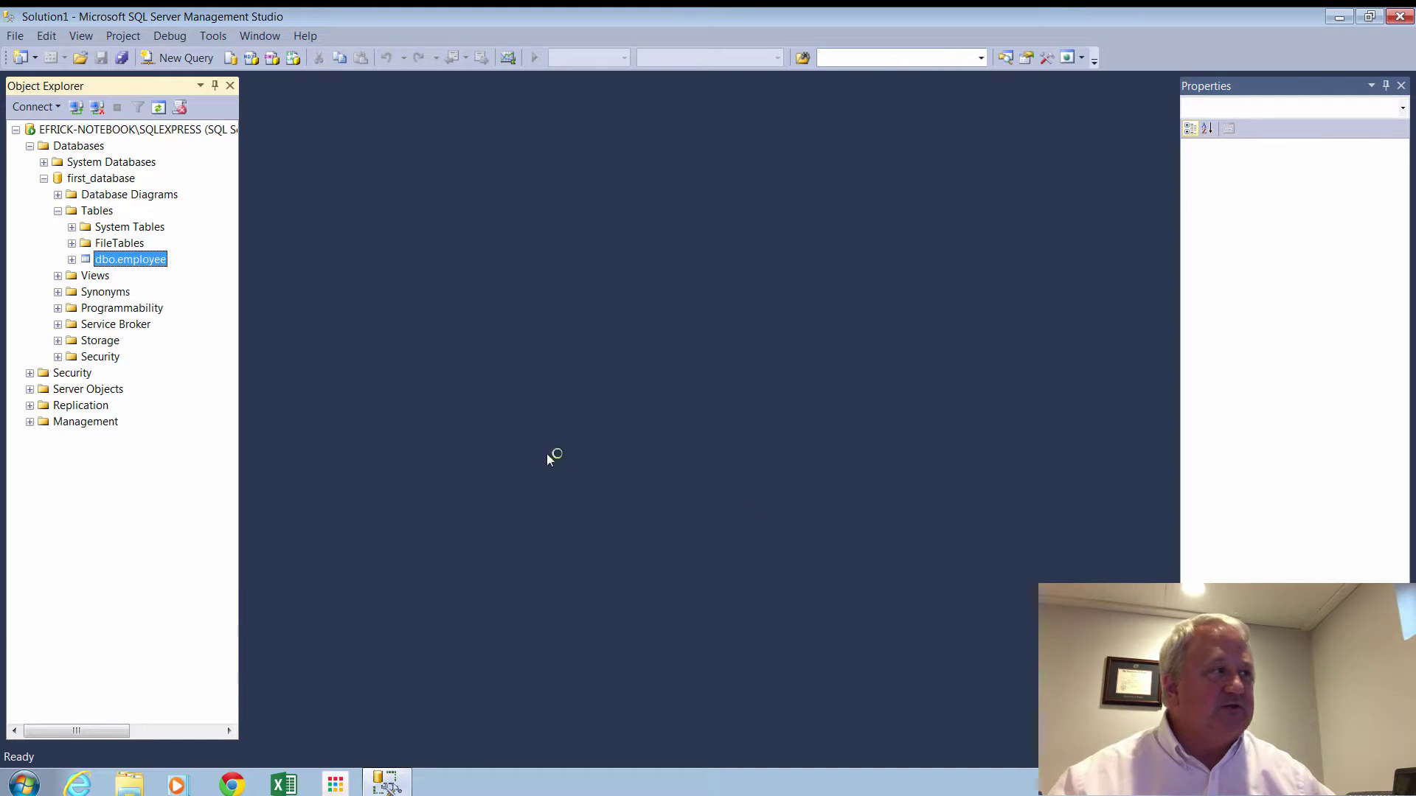
right_click(131, 264)
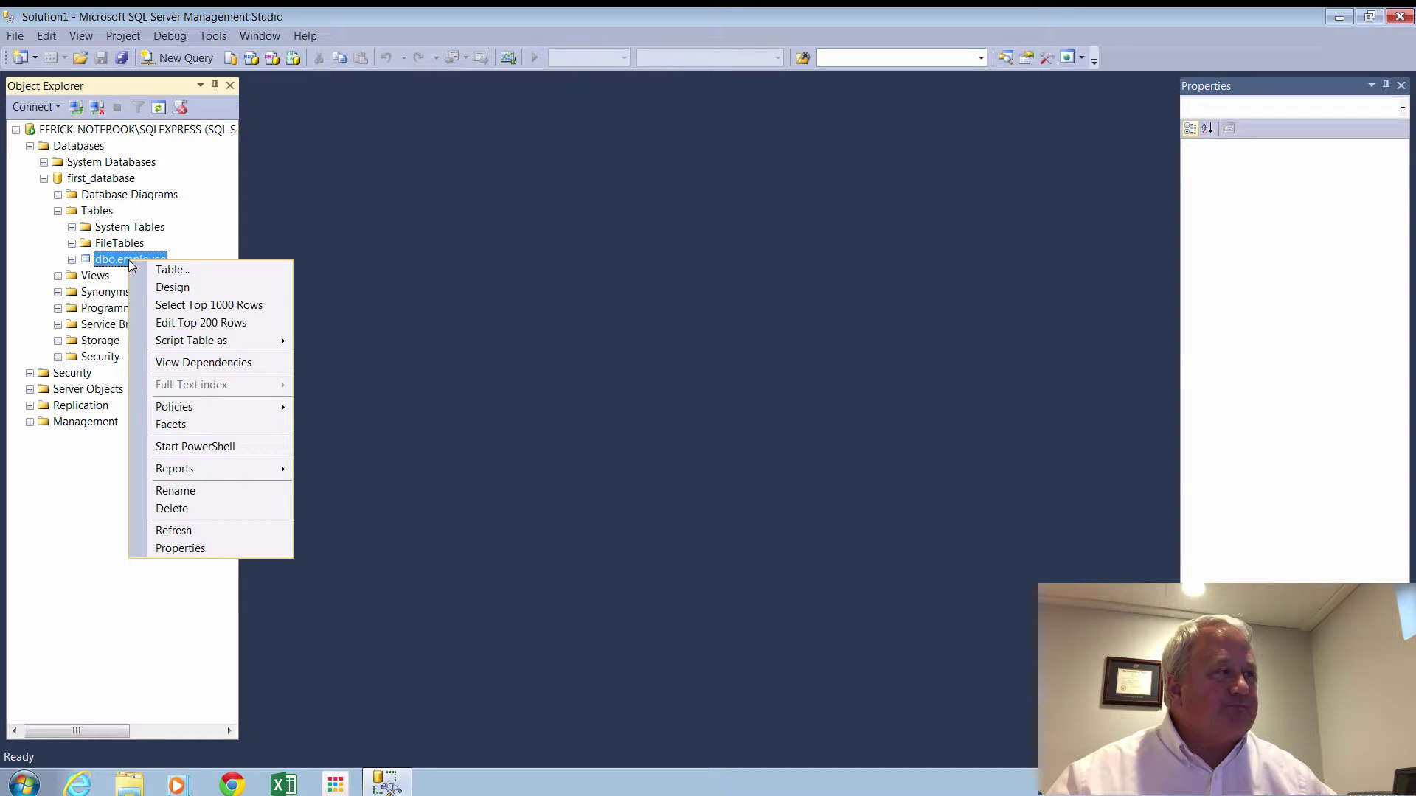
click(123, 167)
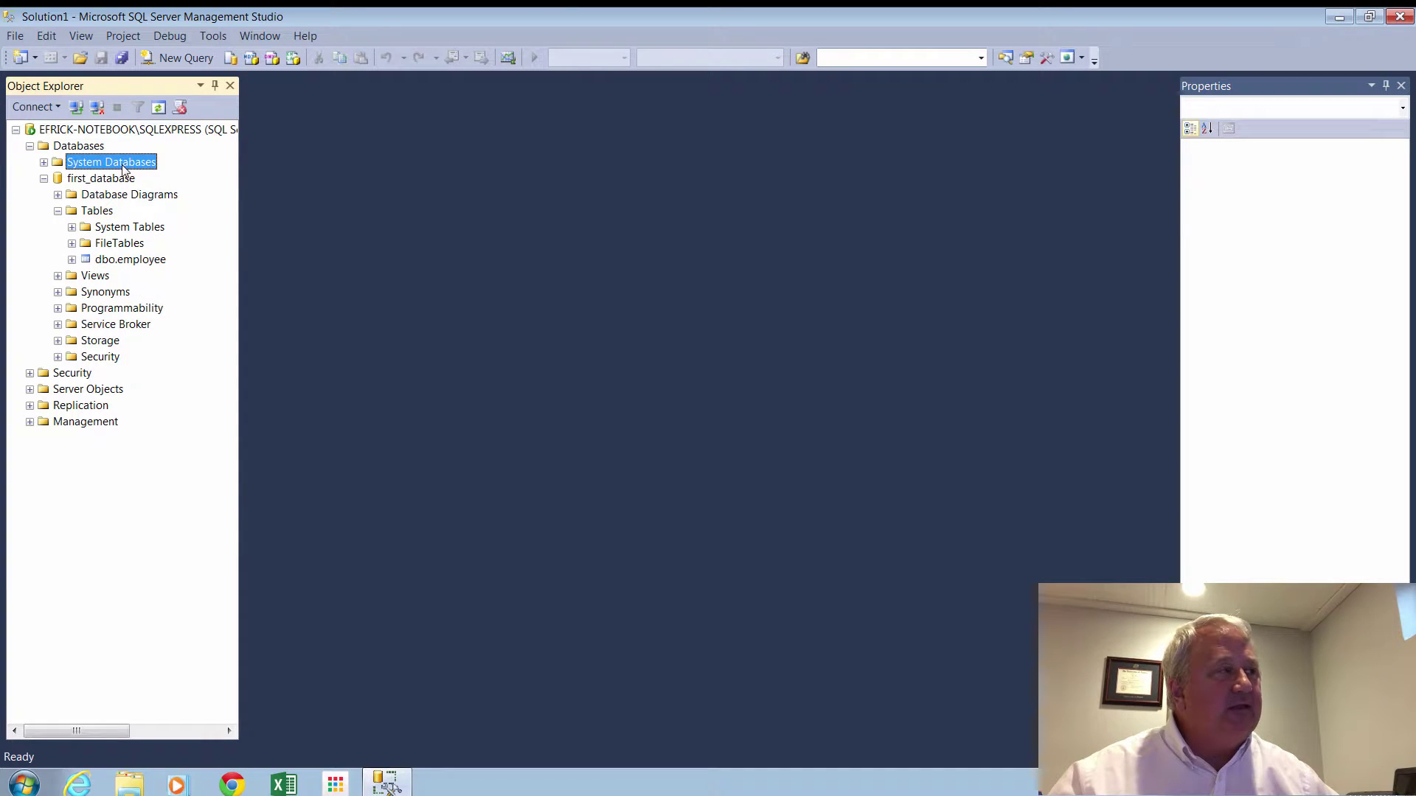
right_click(123, 168)
click(95, 183)
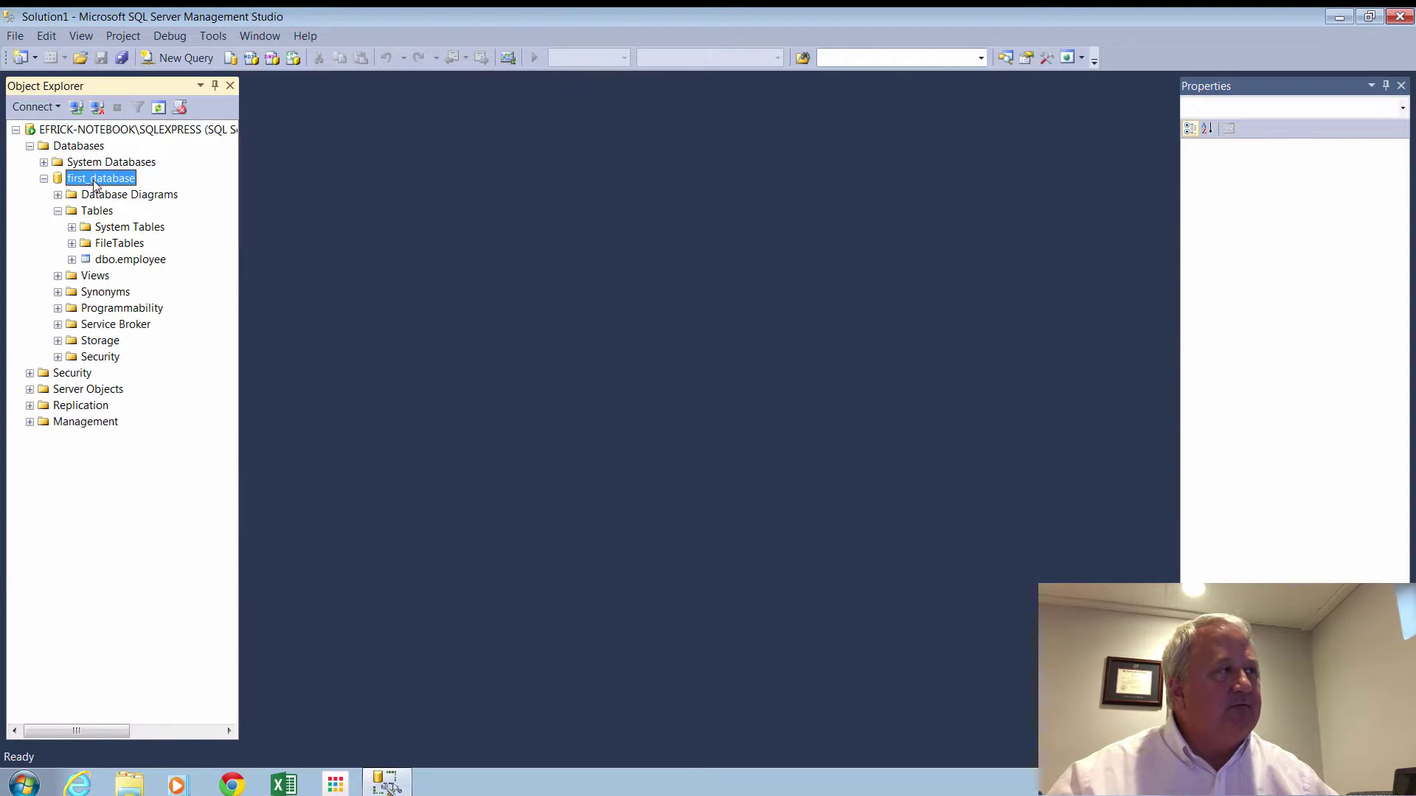
right_click(94, 184)
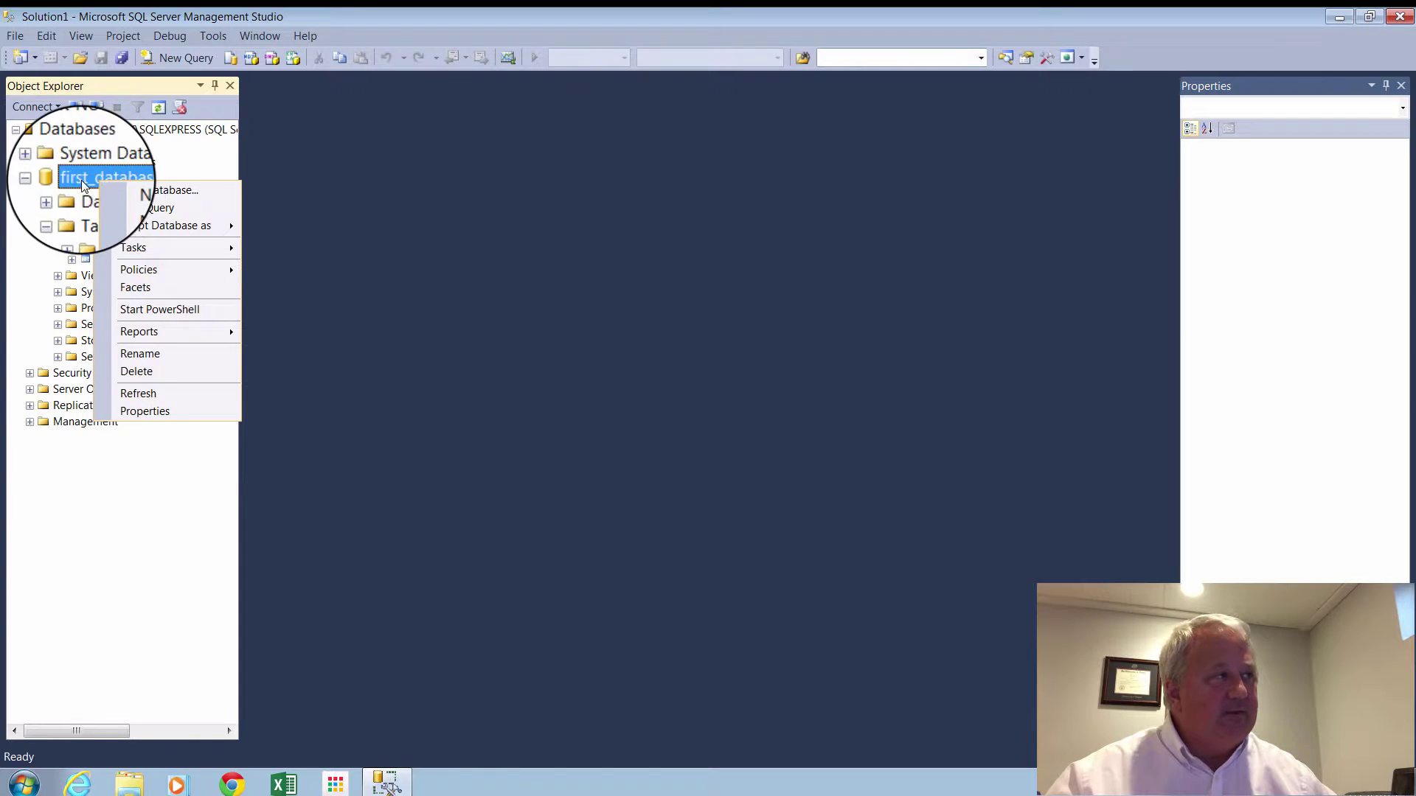
key(Escape)
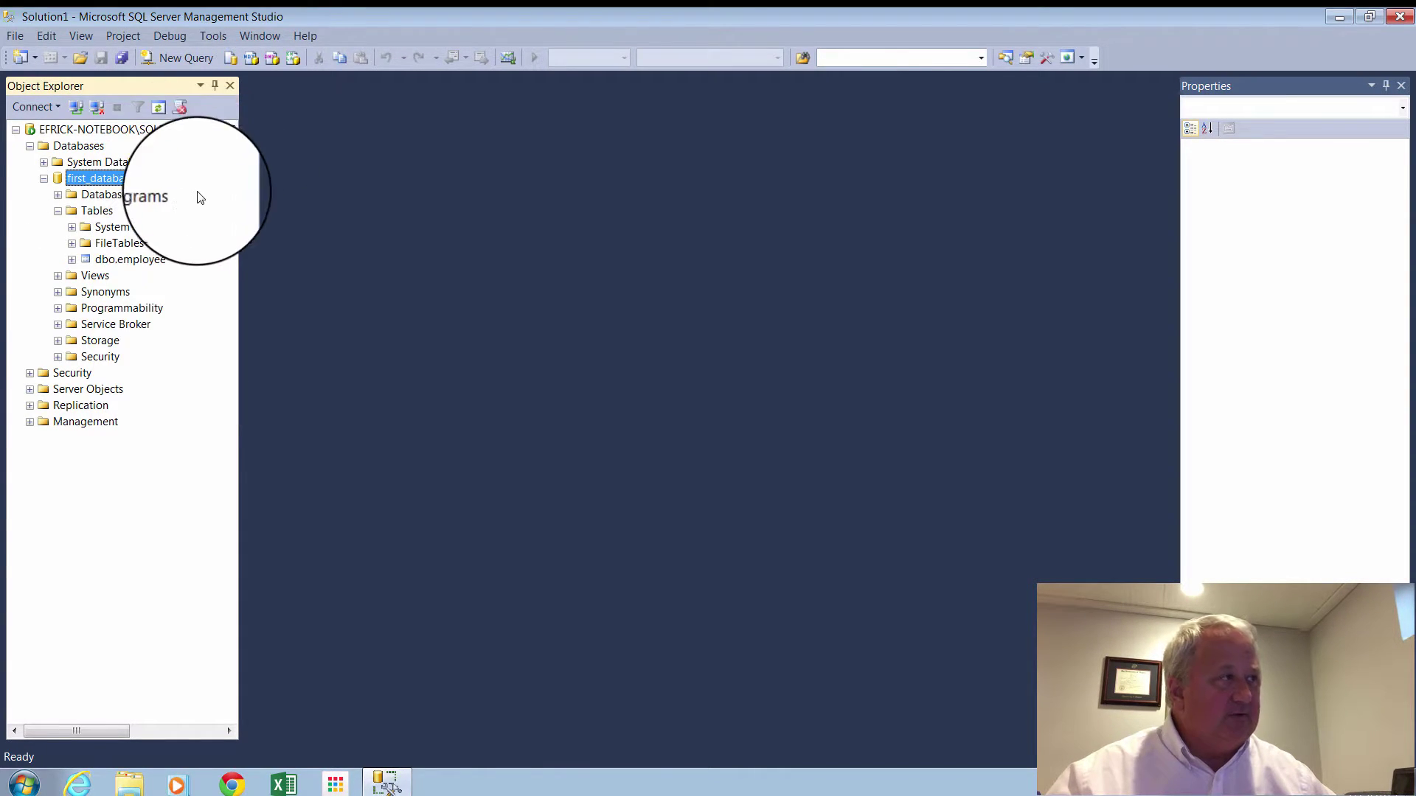
right_click(100, 177)
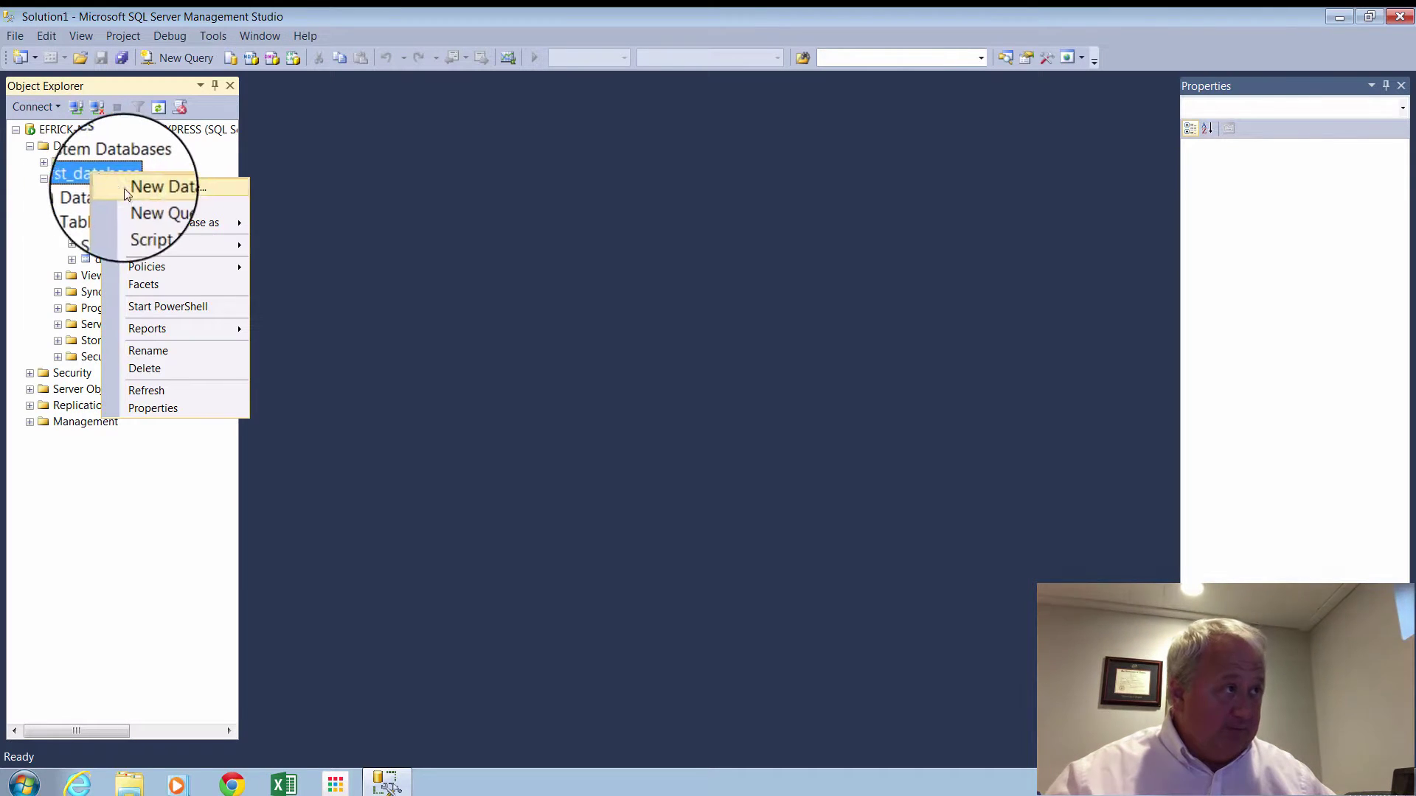
mouse_move(163, 237)
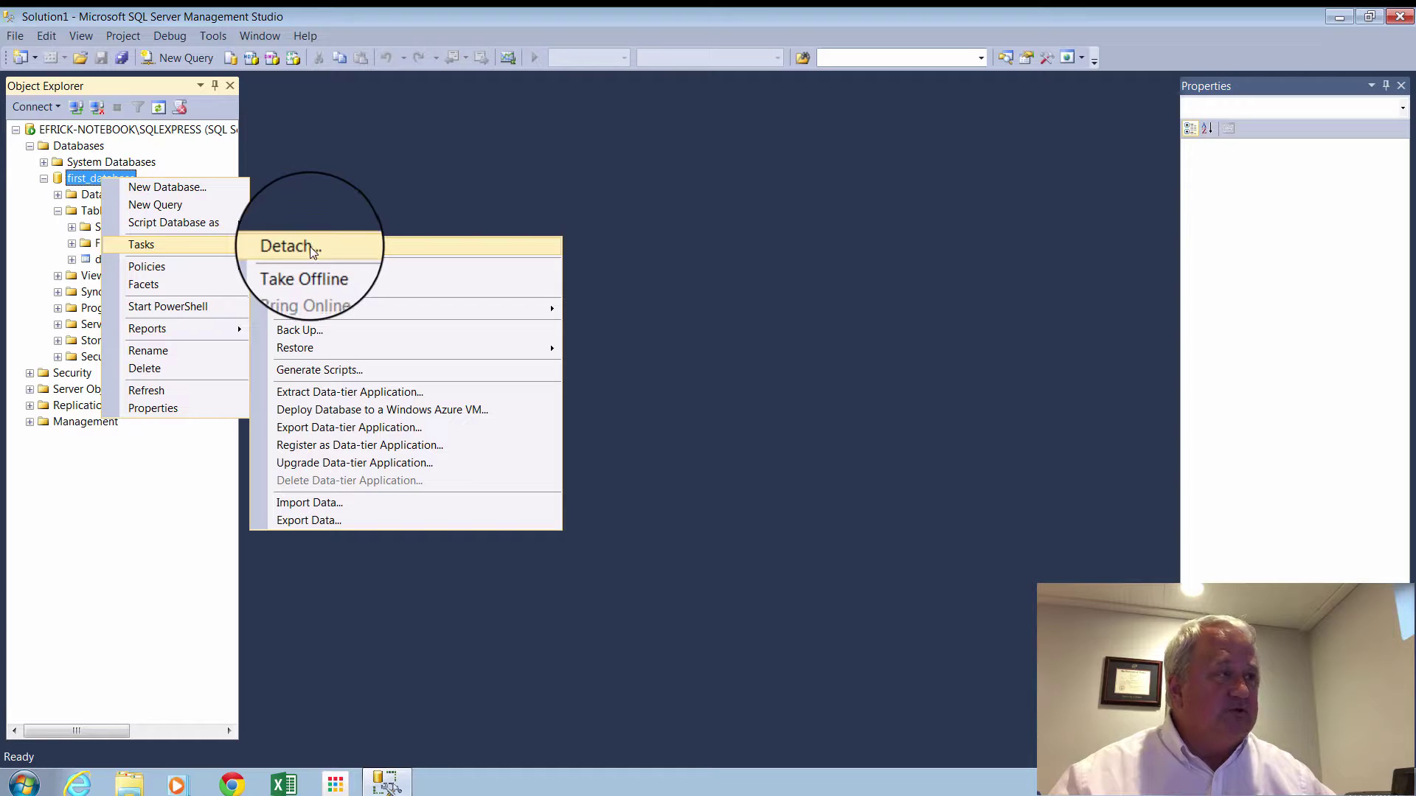
In Back Up Database, add a destination in C:\temp with file name first_database.
click(311, 329)
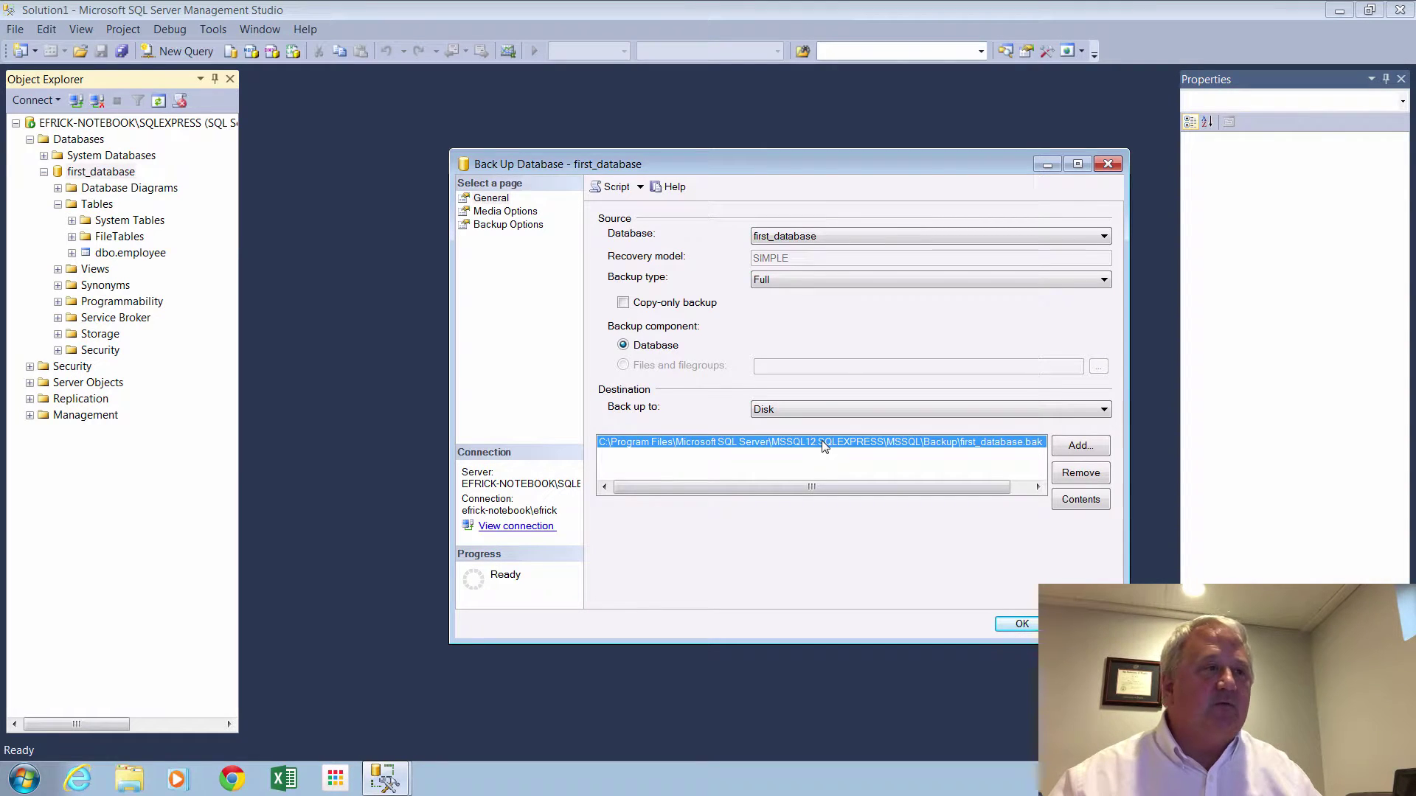
click(1077, 446)
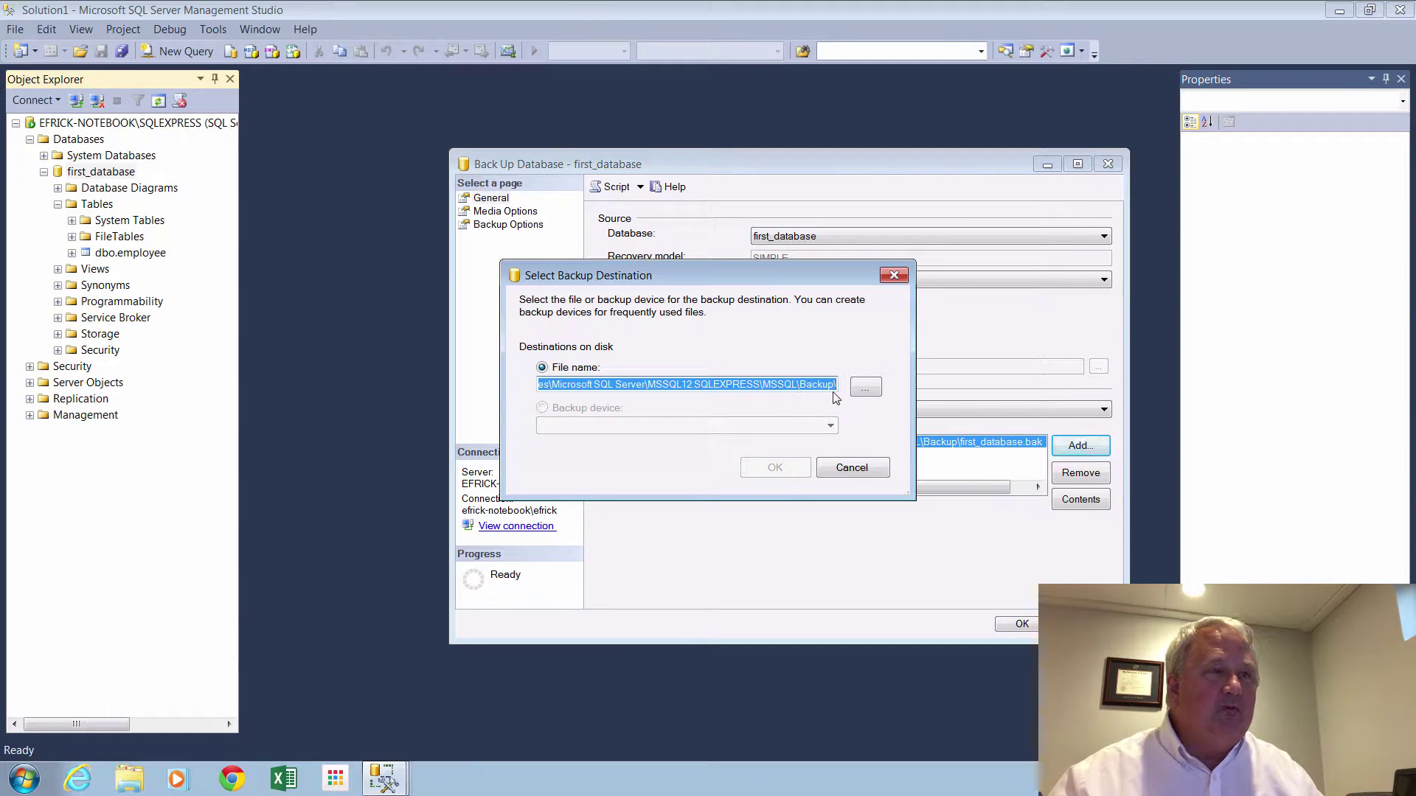
click(865, 388)
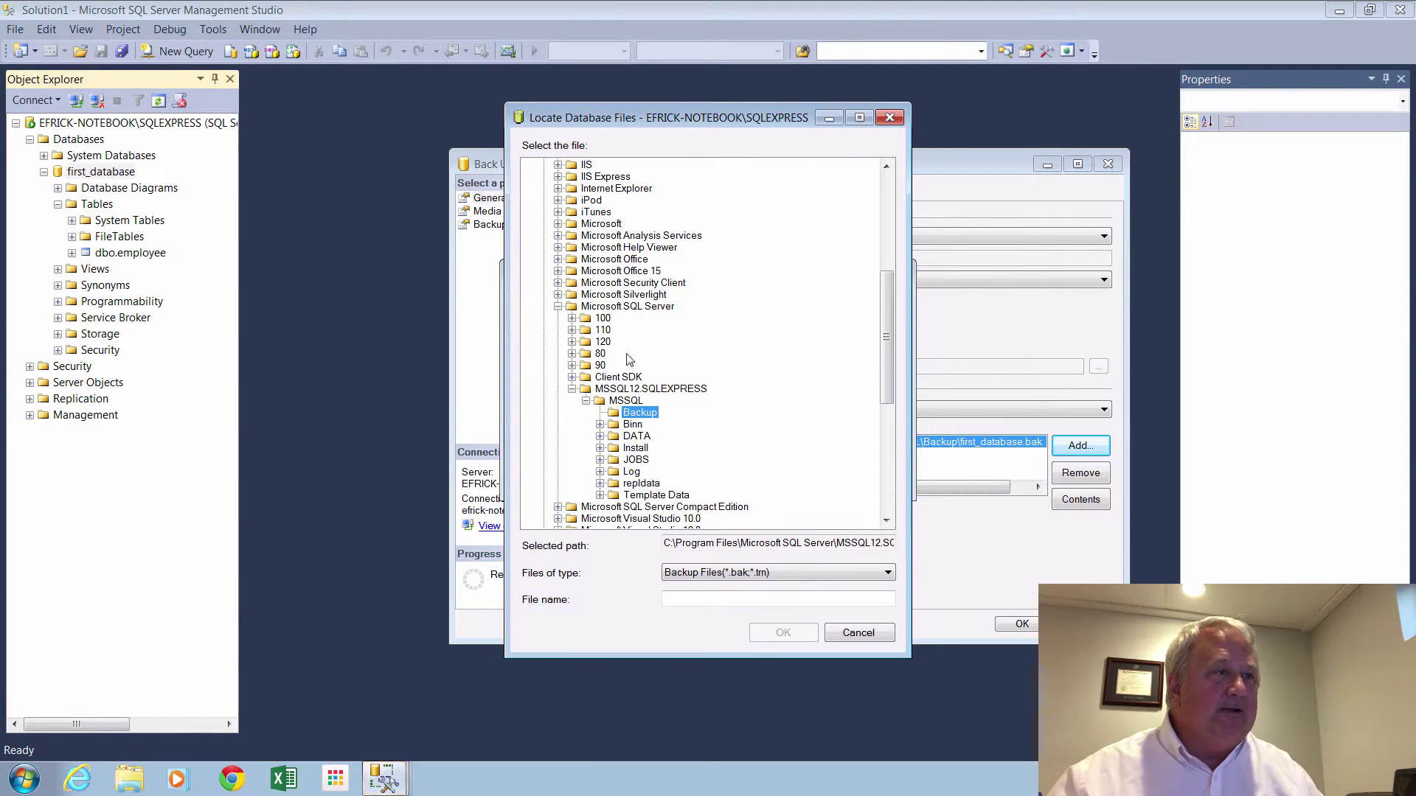
click(559, 308)
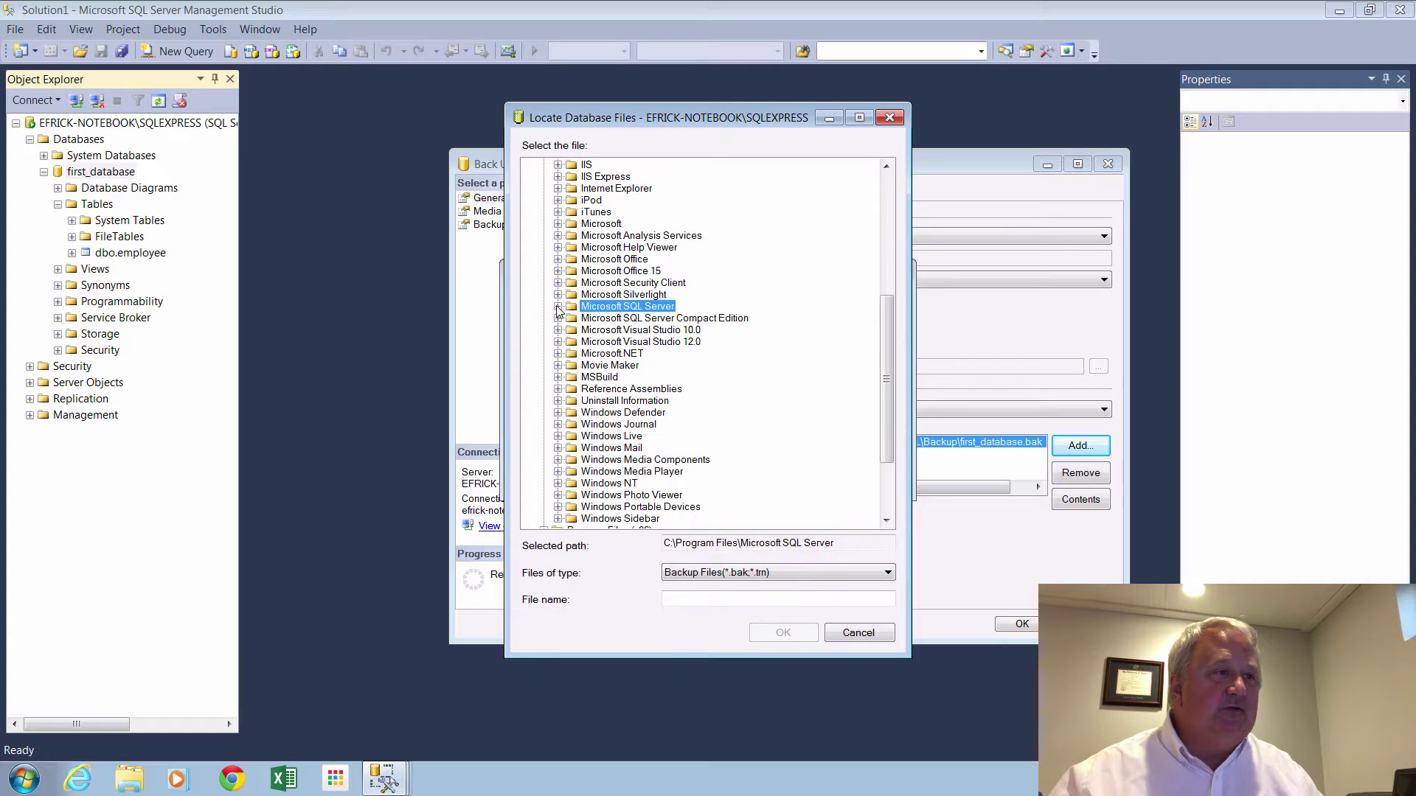
drag(892, 407, 896, 272)
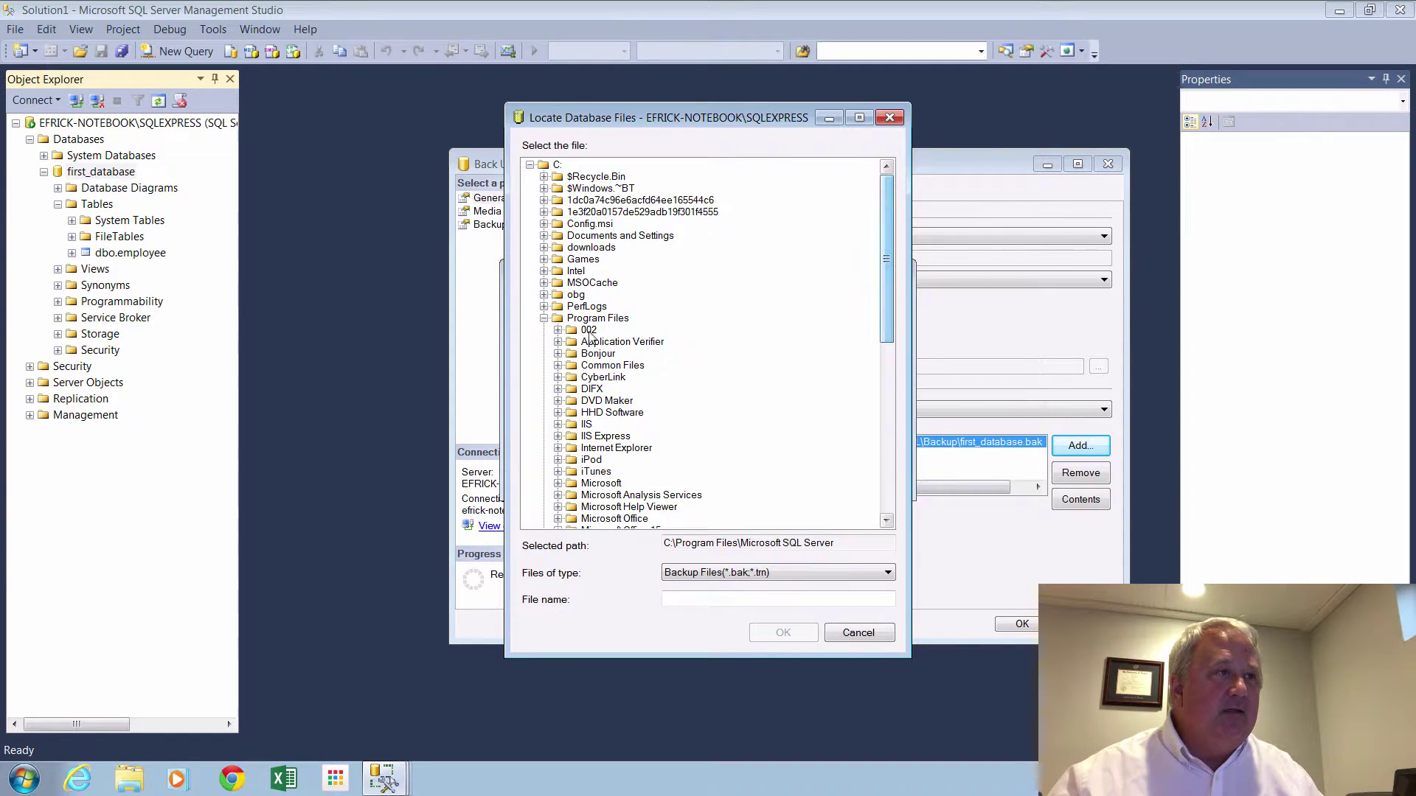
click(544, 320)
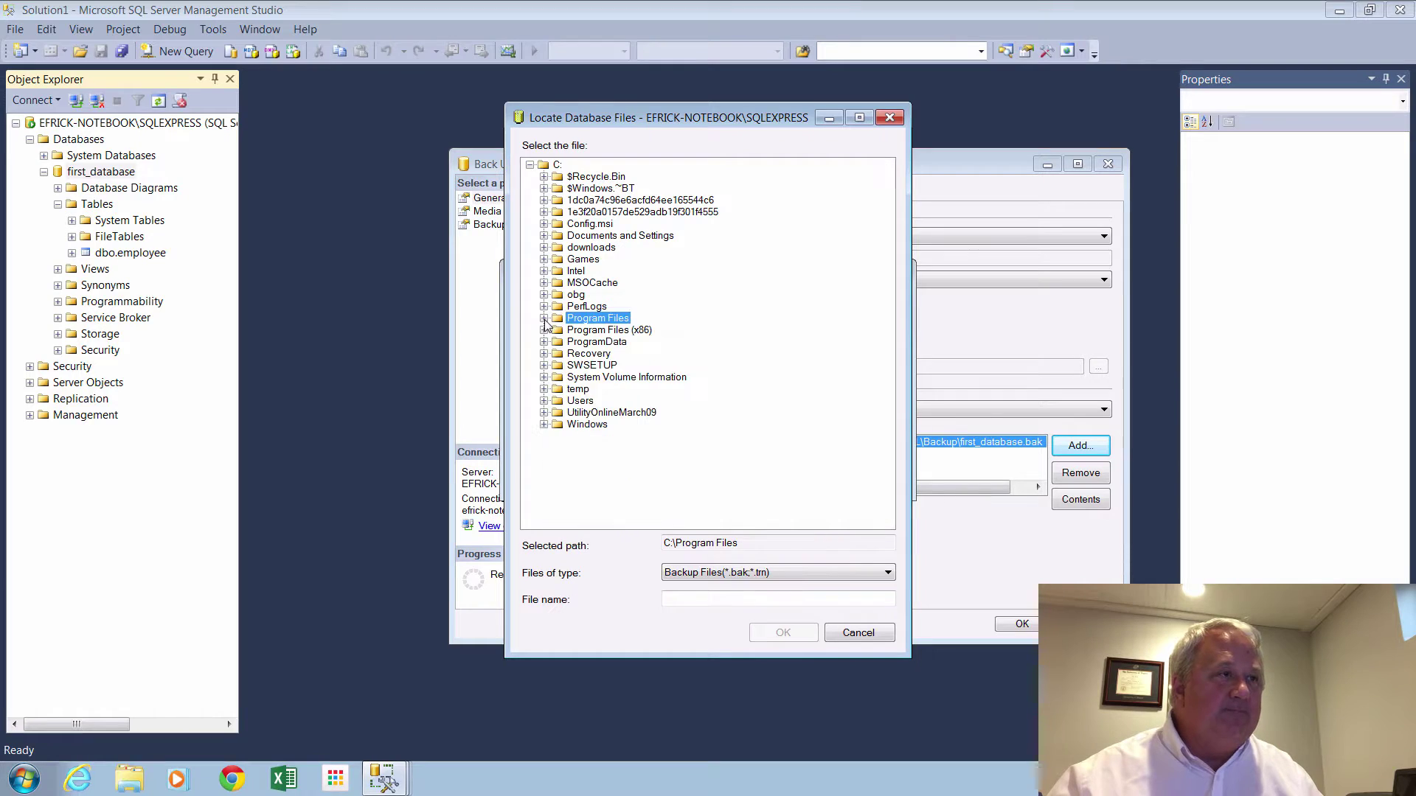
click(577, 389)
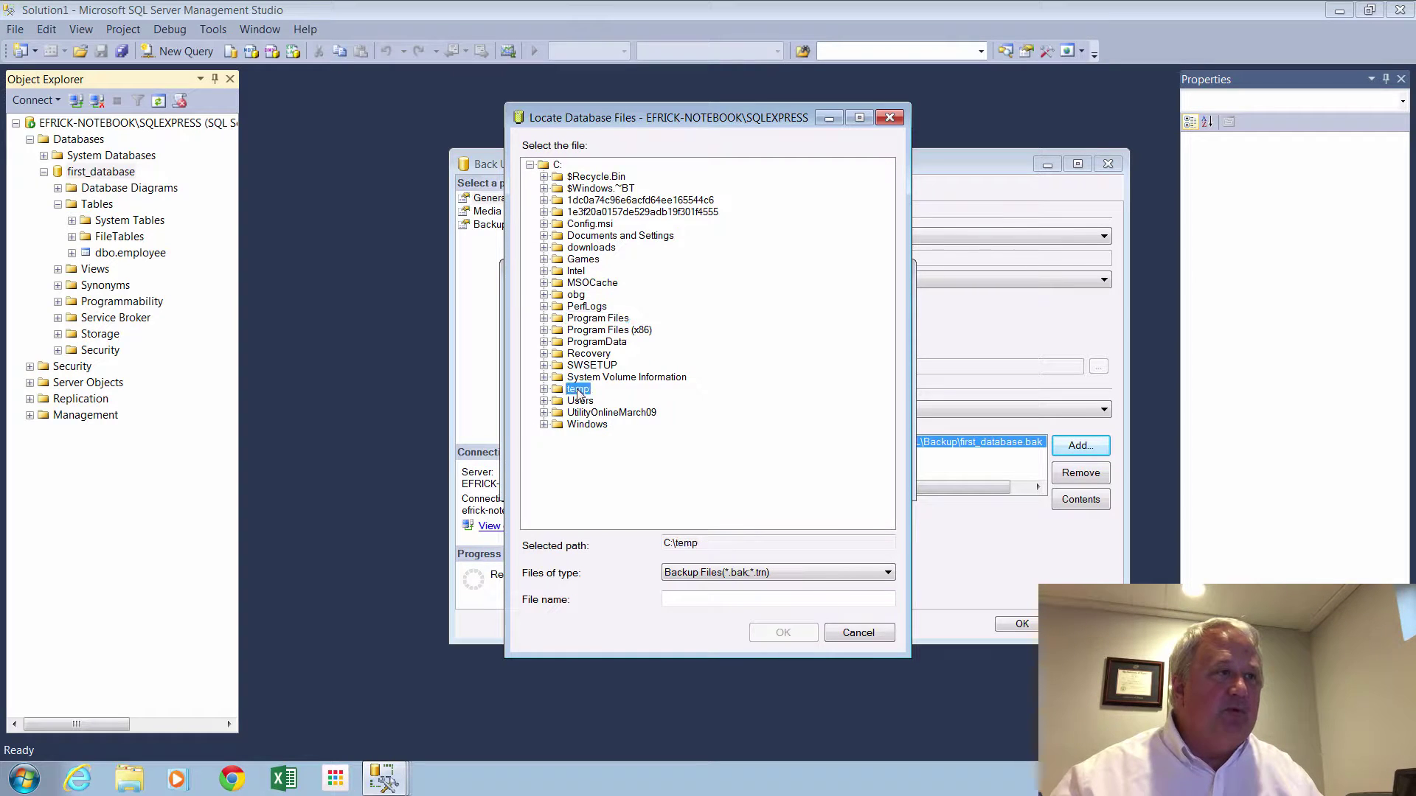
click(717, 598)
text(fi)
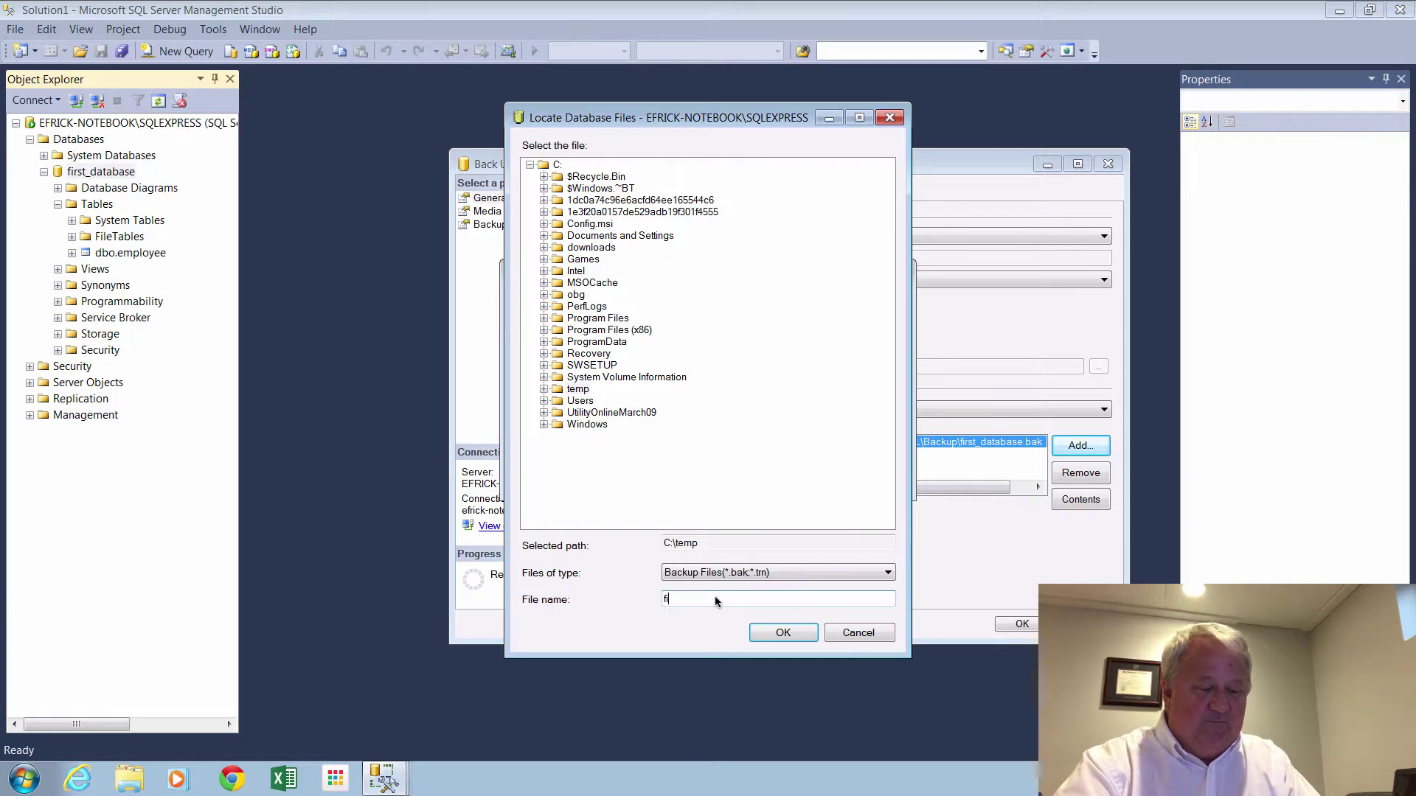
text(rst_)
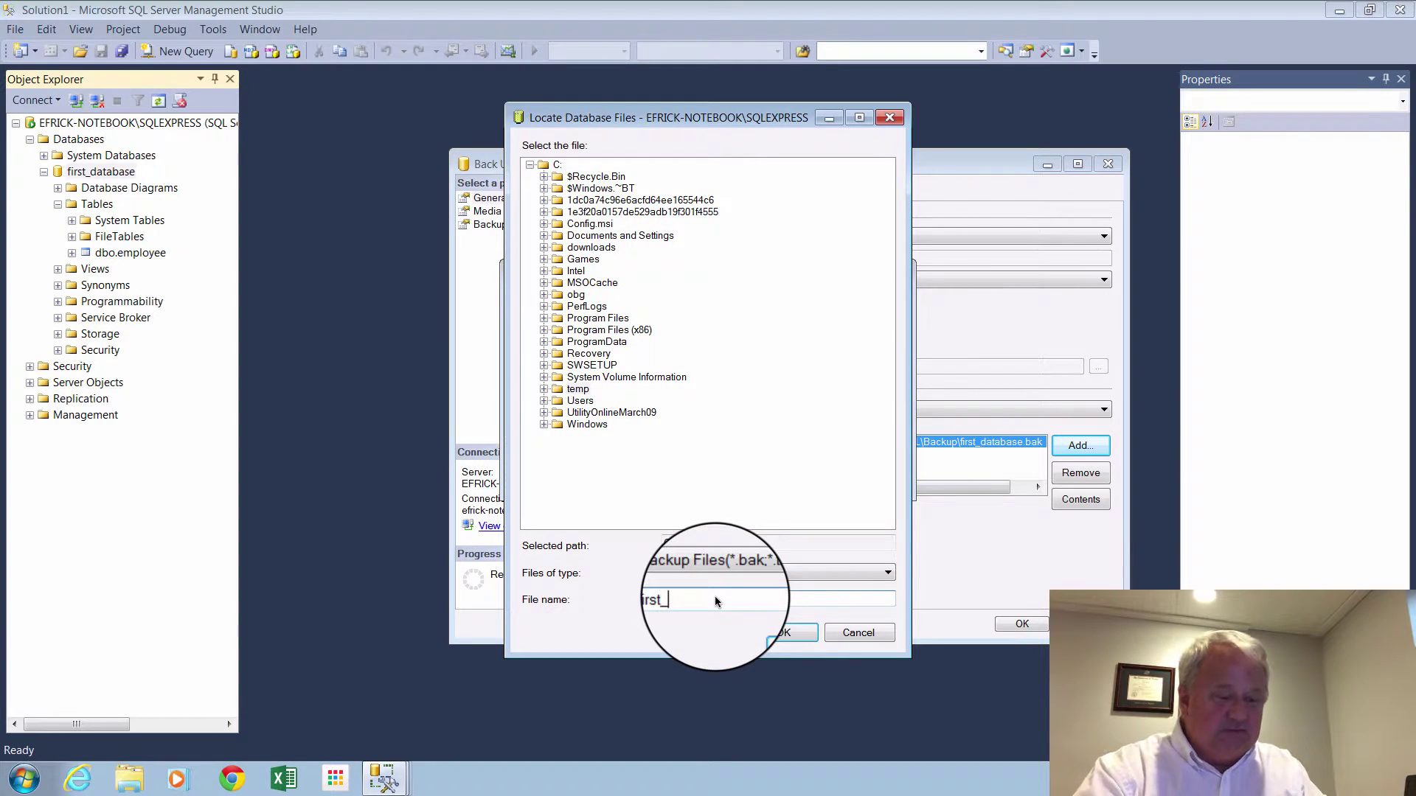
text(database)
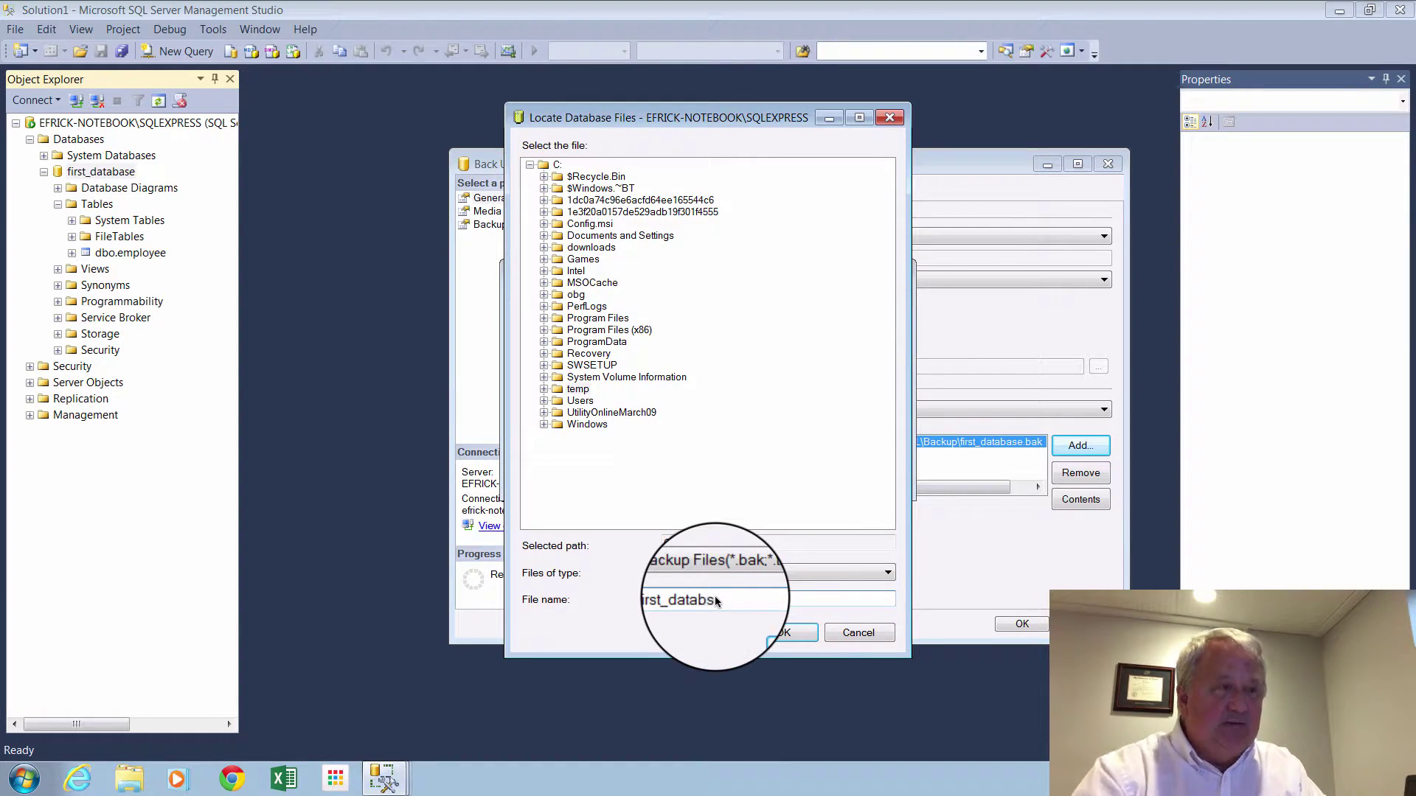
key(BackSpace)
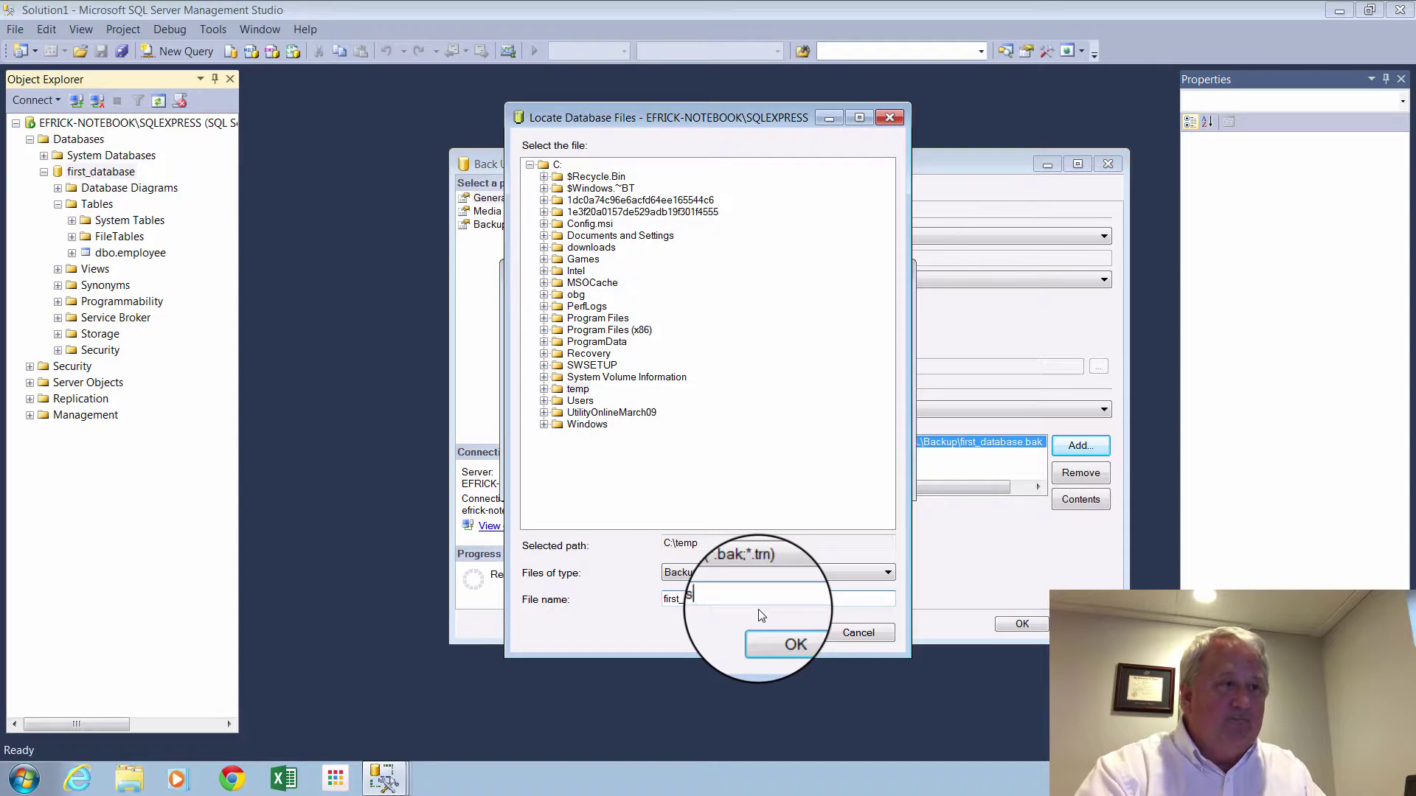
text(se)
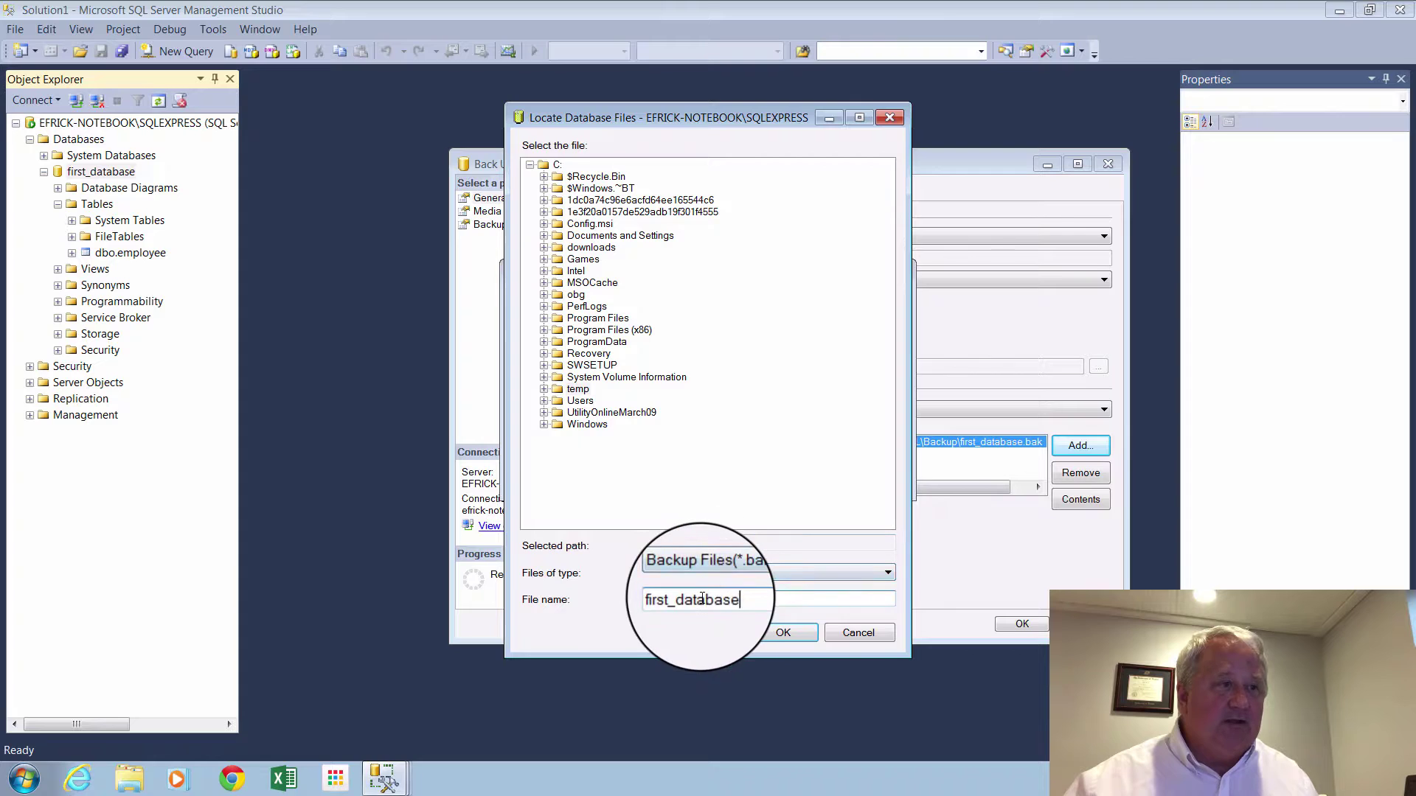
click(797, 631)
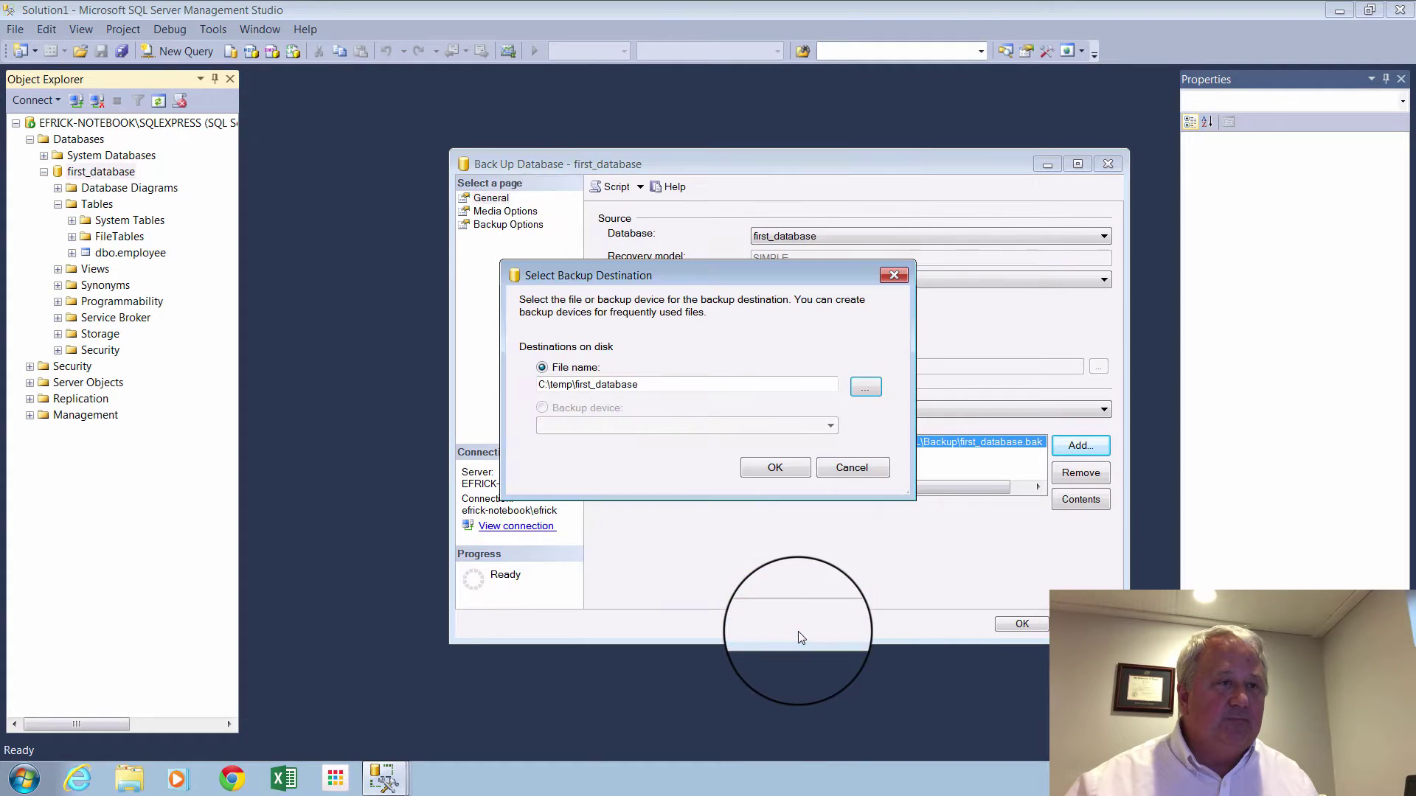
Keep C:\temp\first_database as the only destination and run the full backup.
click(785, 466)
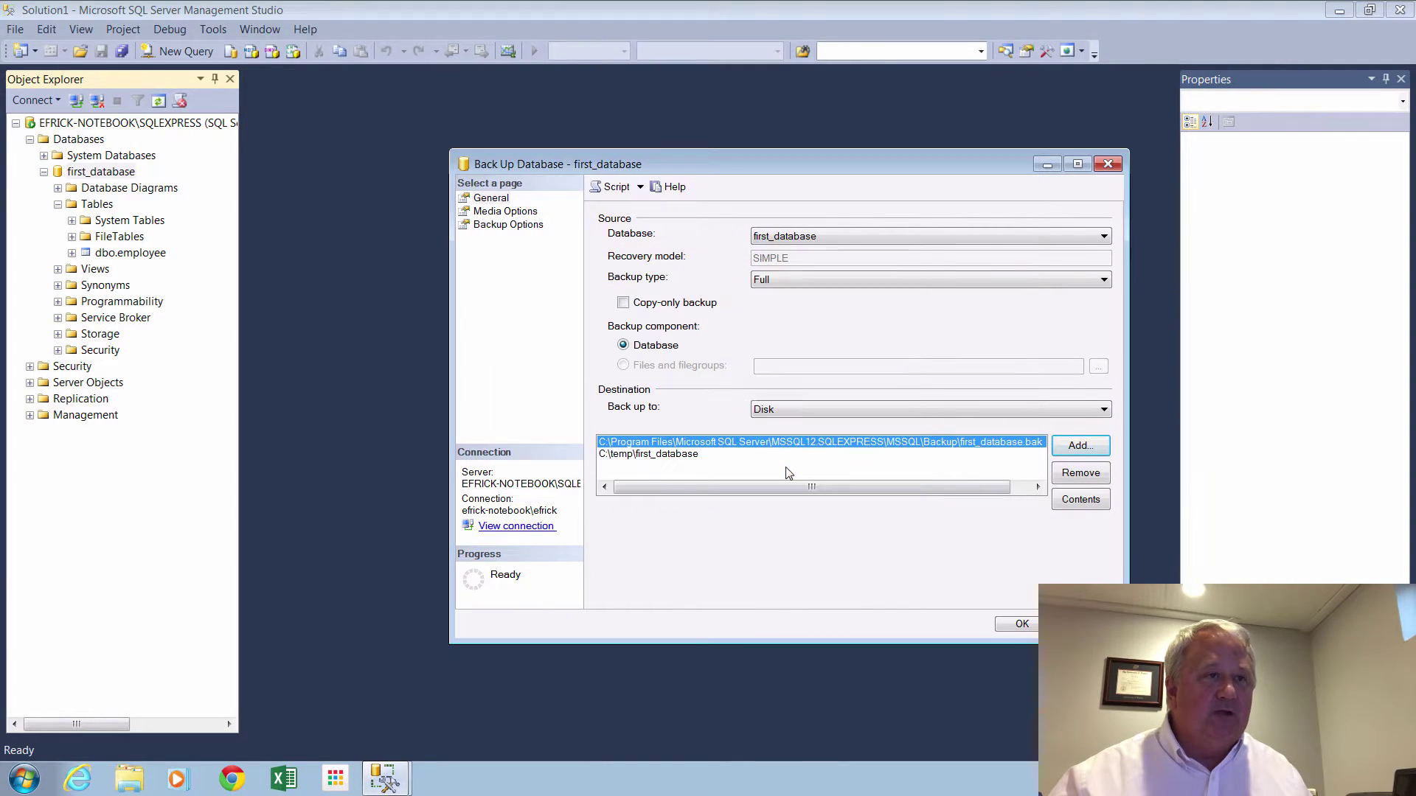
click(1072, 474)
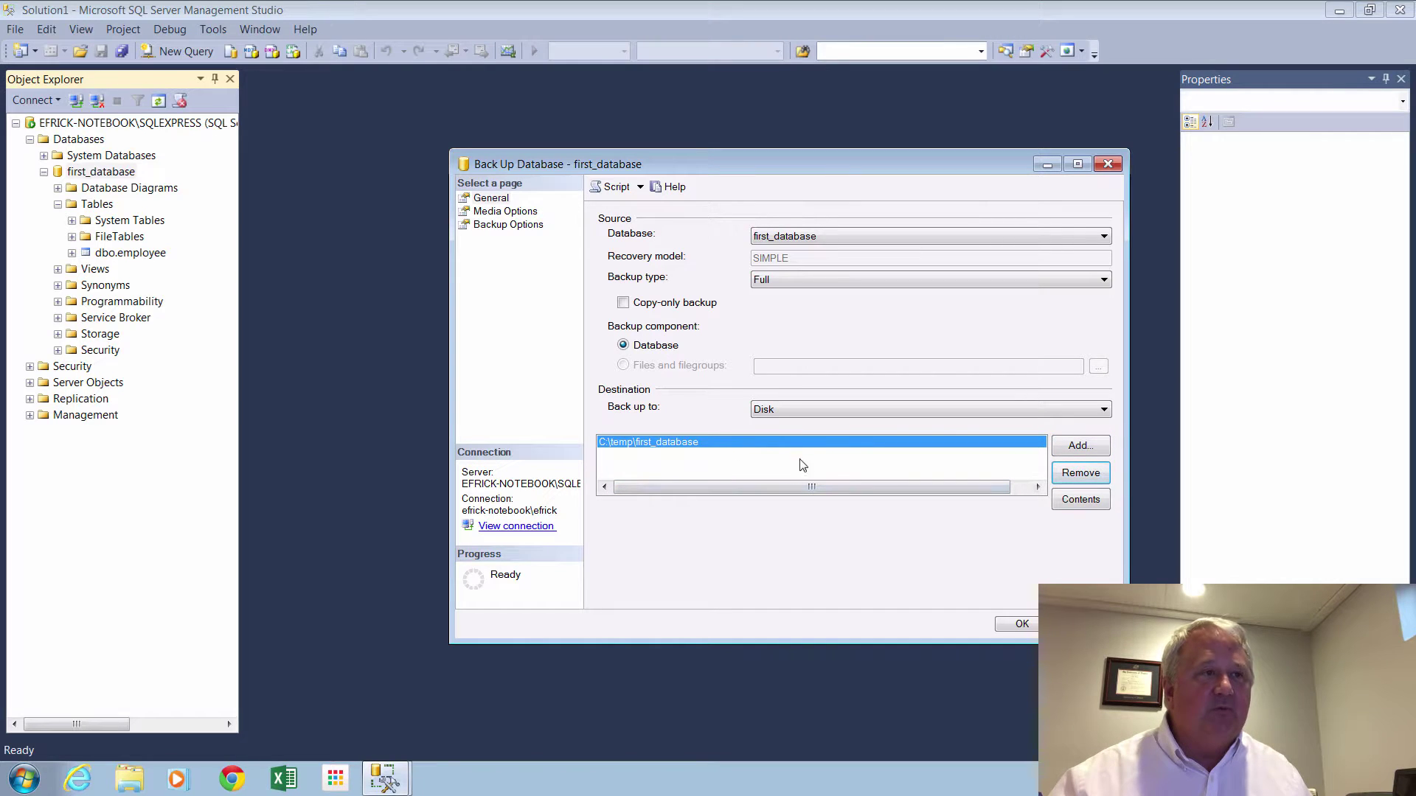
click(1019, 624)
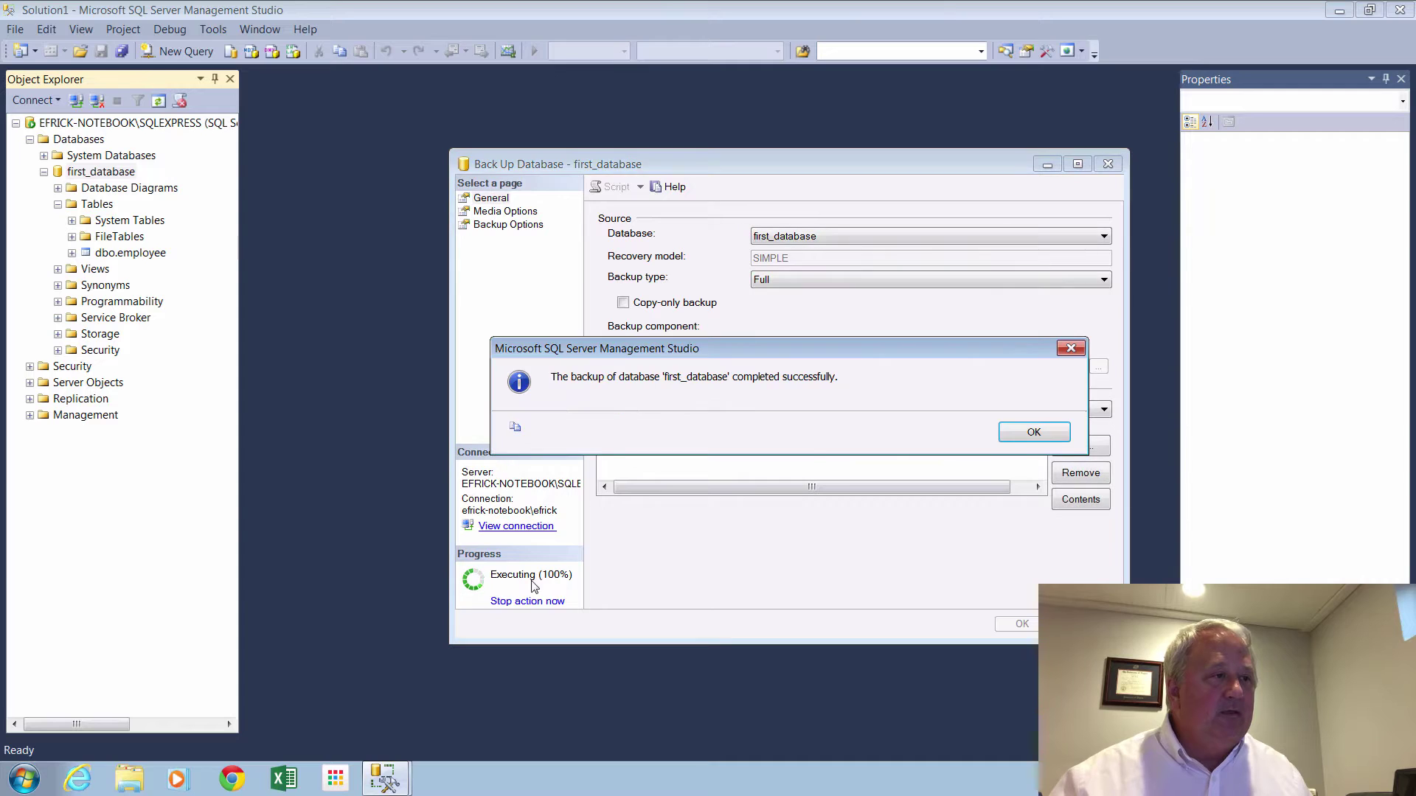
click(1034, 432)
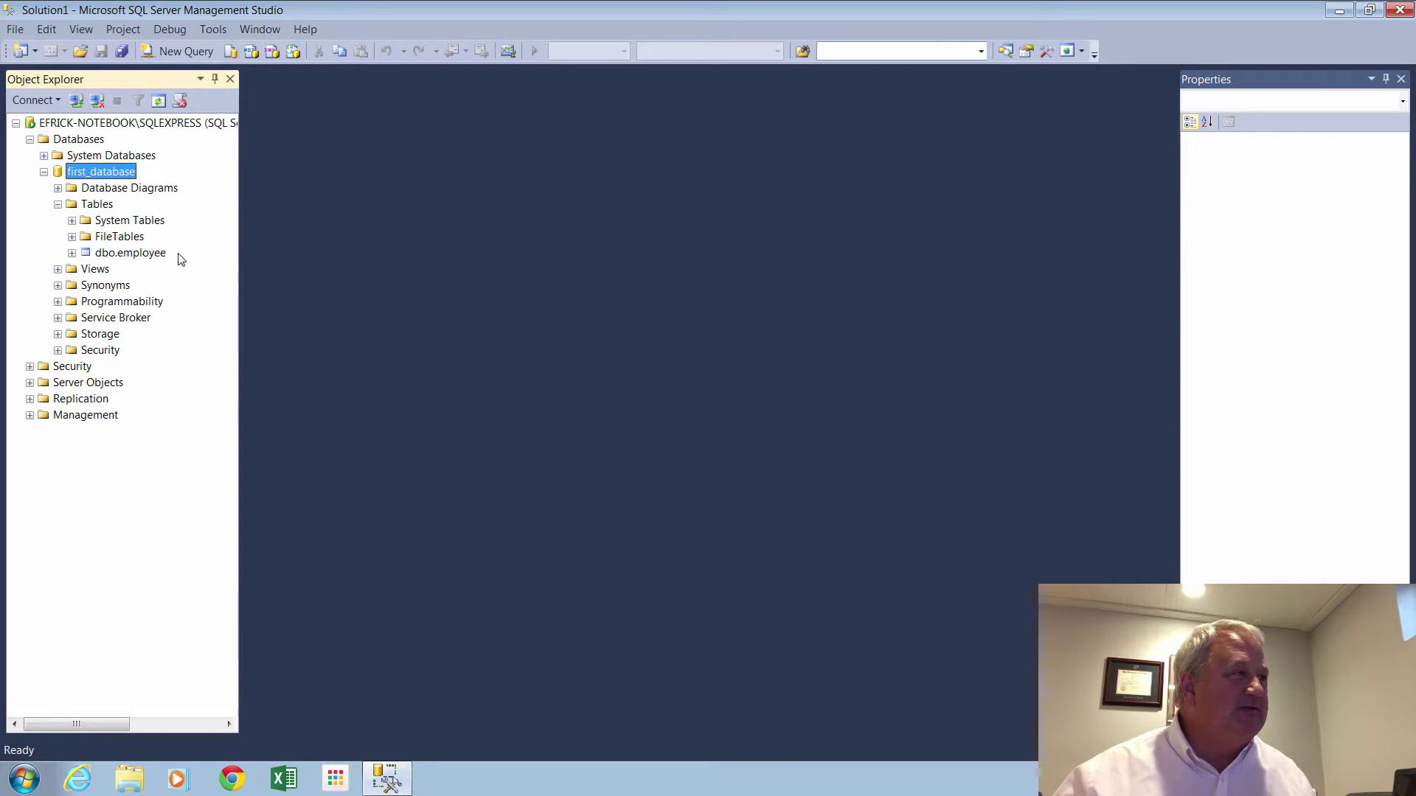
Open a Select Top 1000 Rows query on dbo.employee running against first_database.
click(127, 254)
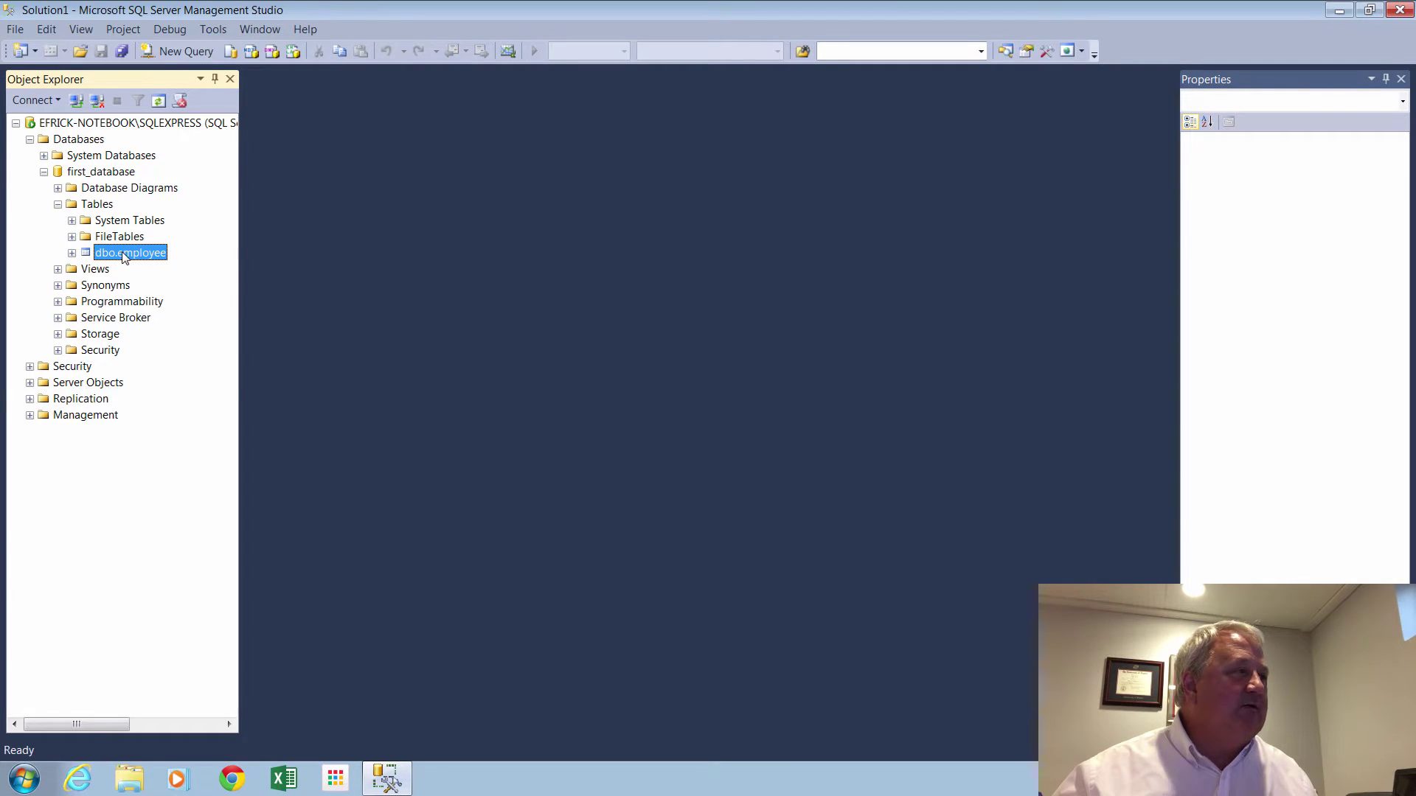
right_click(125, 257)
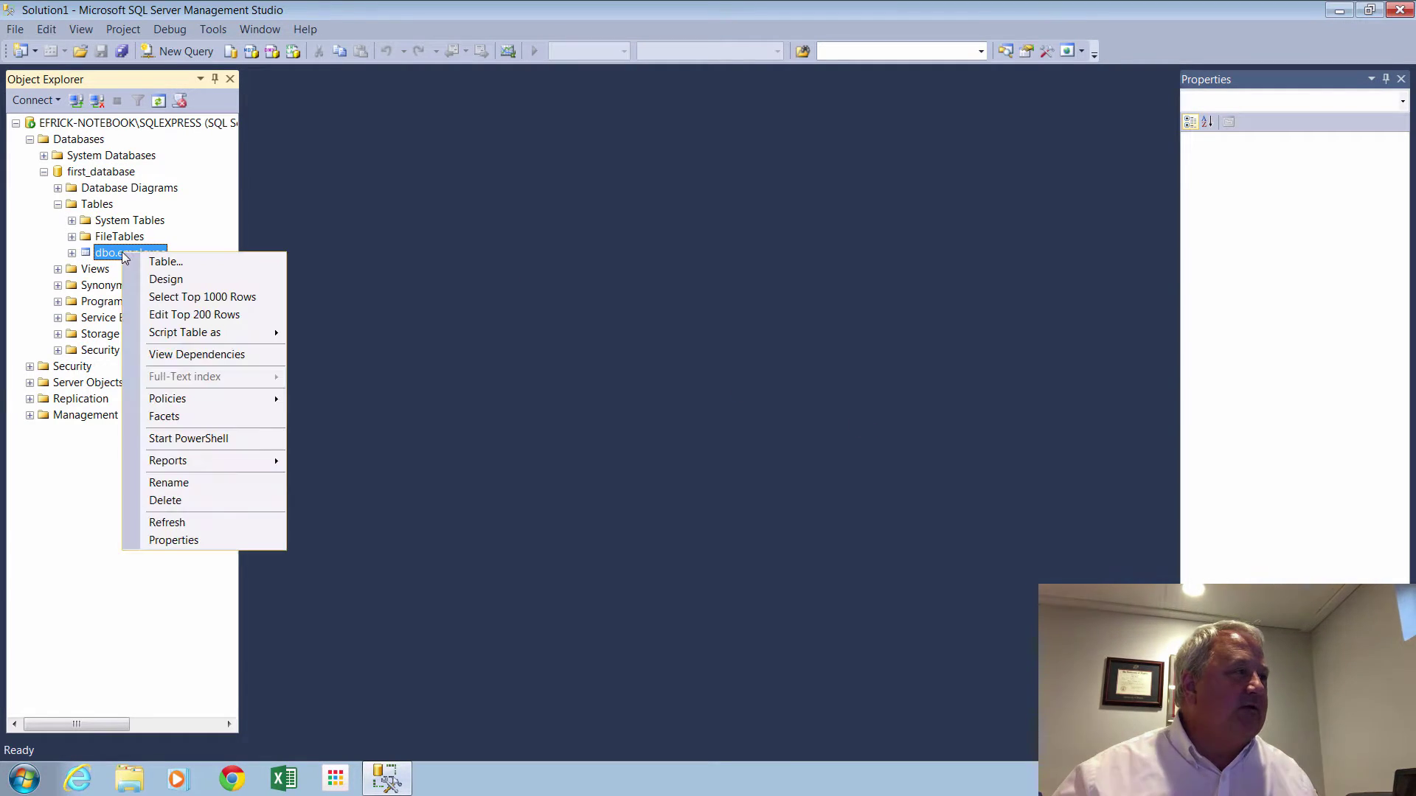
click(176, 296)
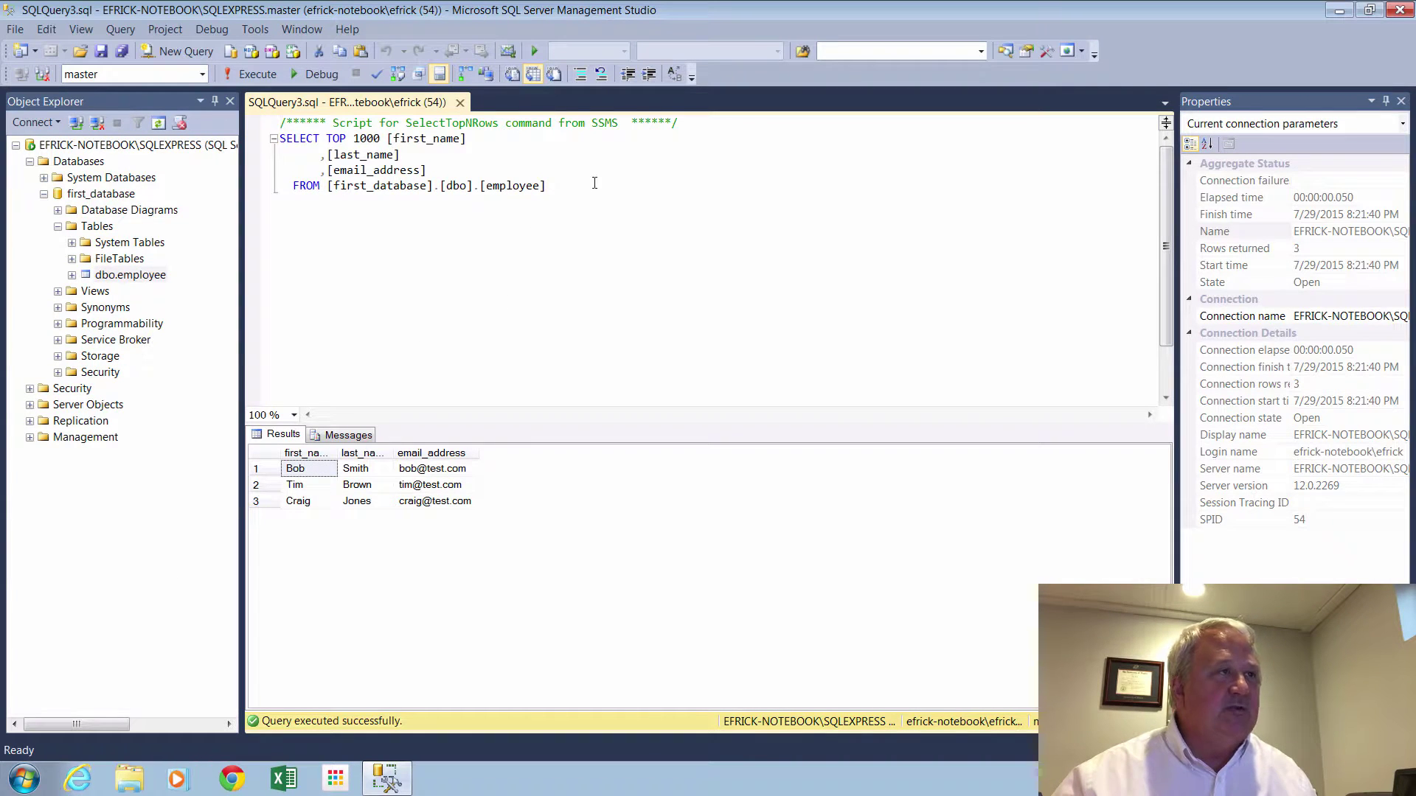
click(165, 75)
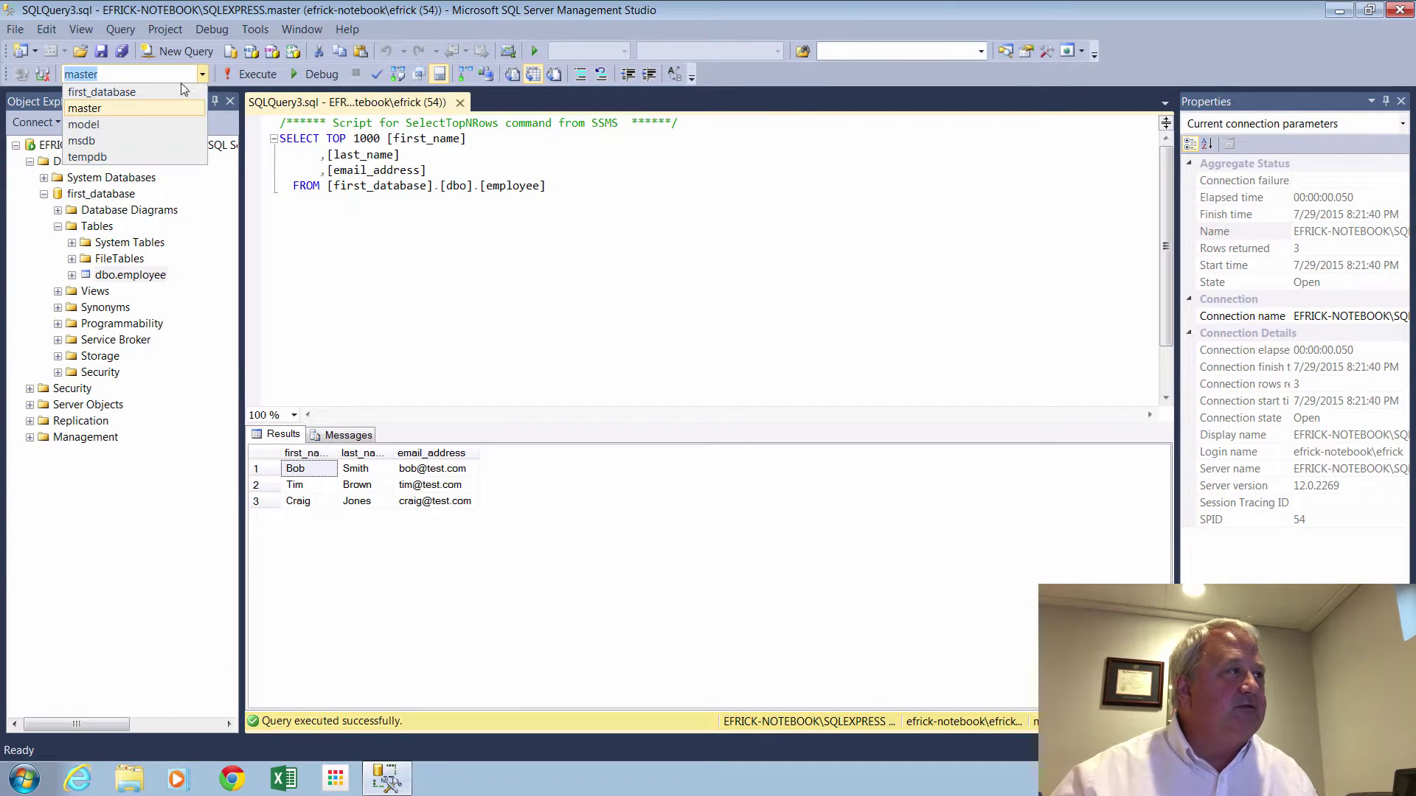
click(111, 92)
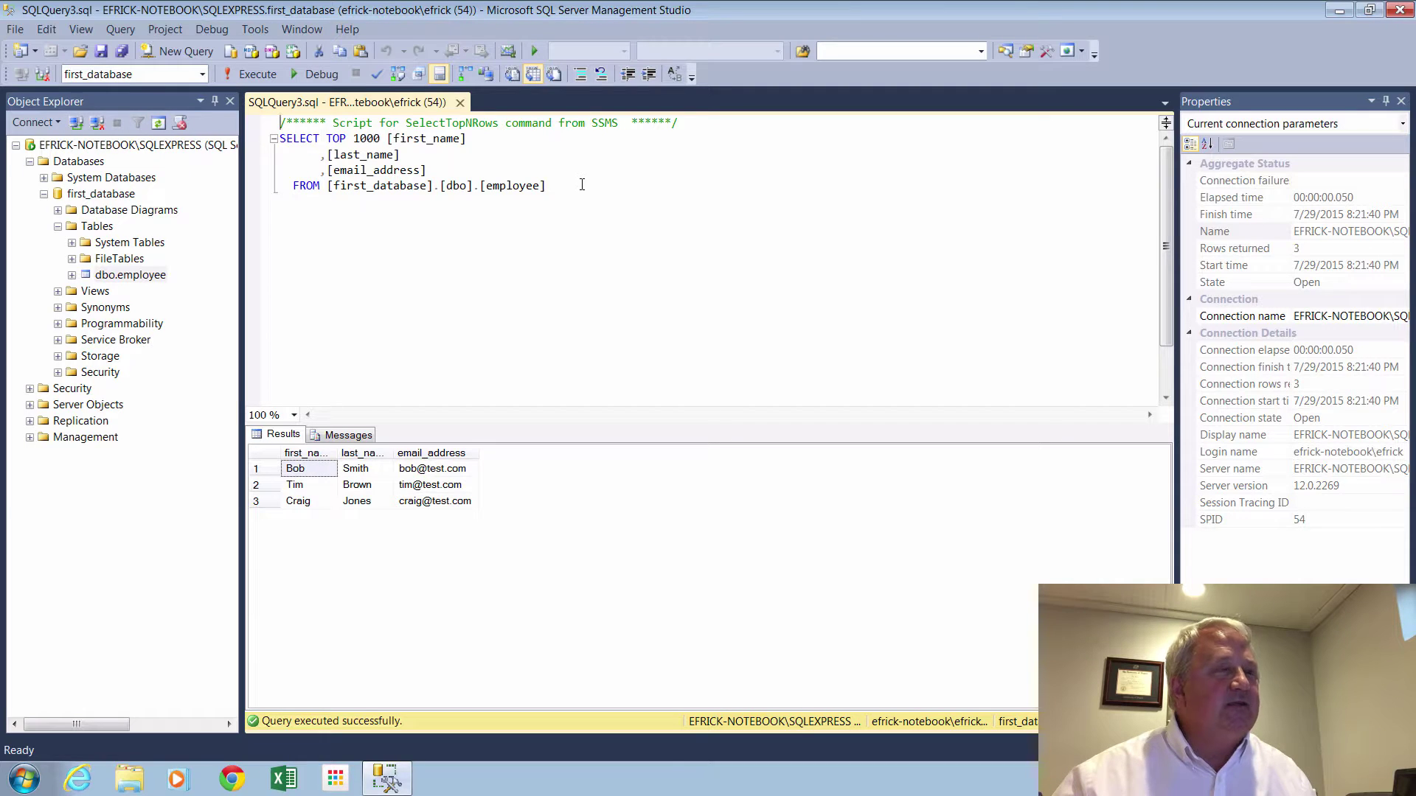
Replace it with a DELETE on employee filtered by the first employee's first_name, affecting 1 row.
drag(581, 184, 261, 131)
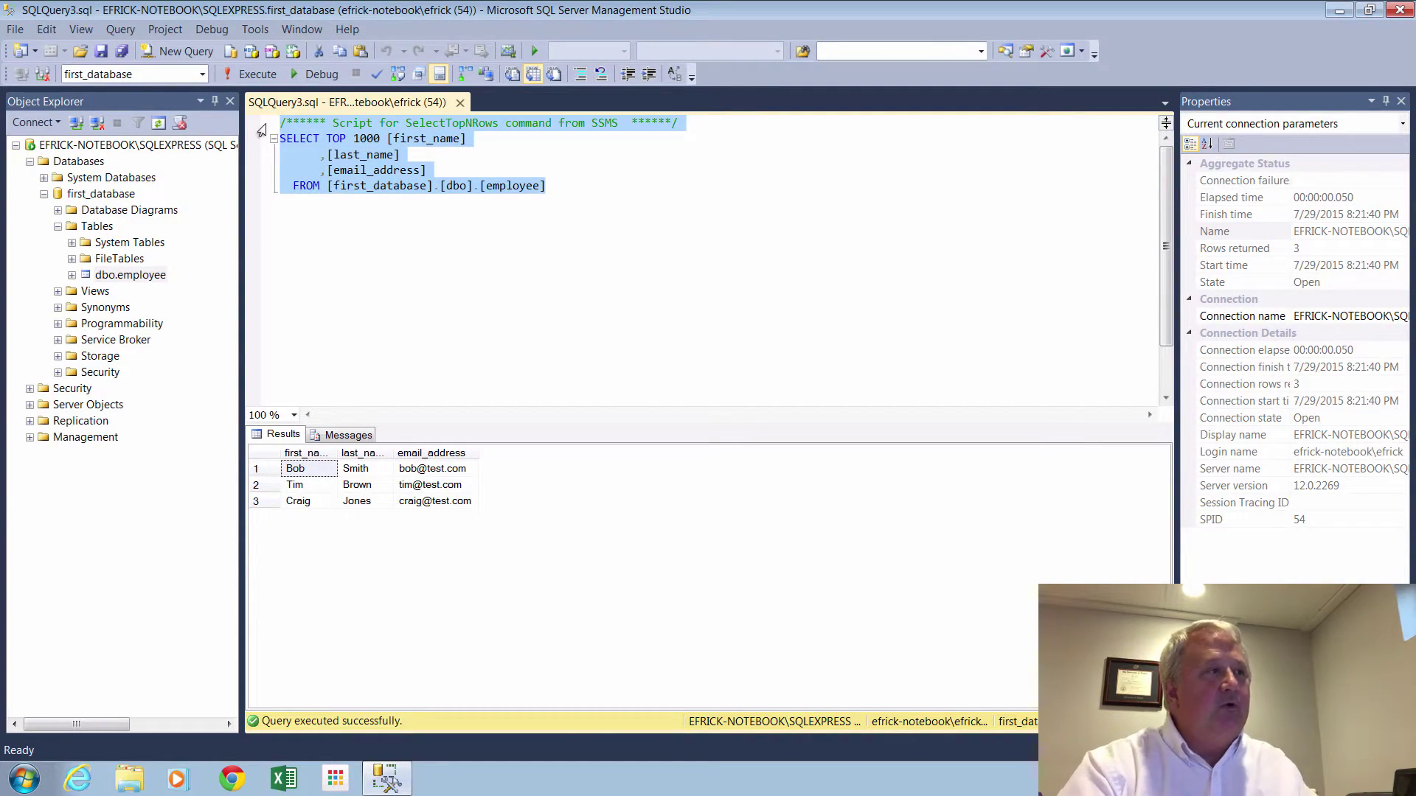
key(Delete)
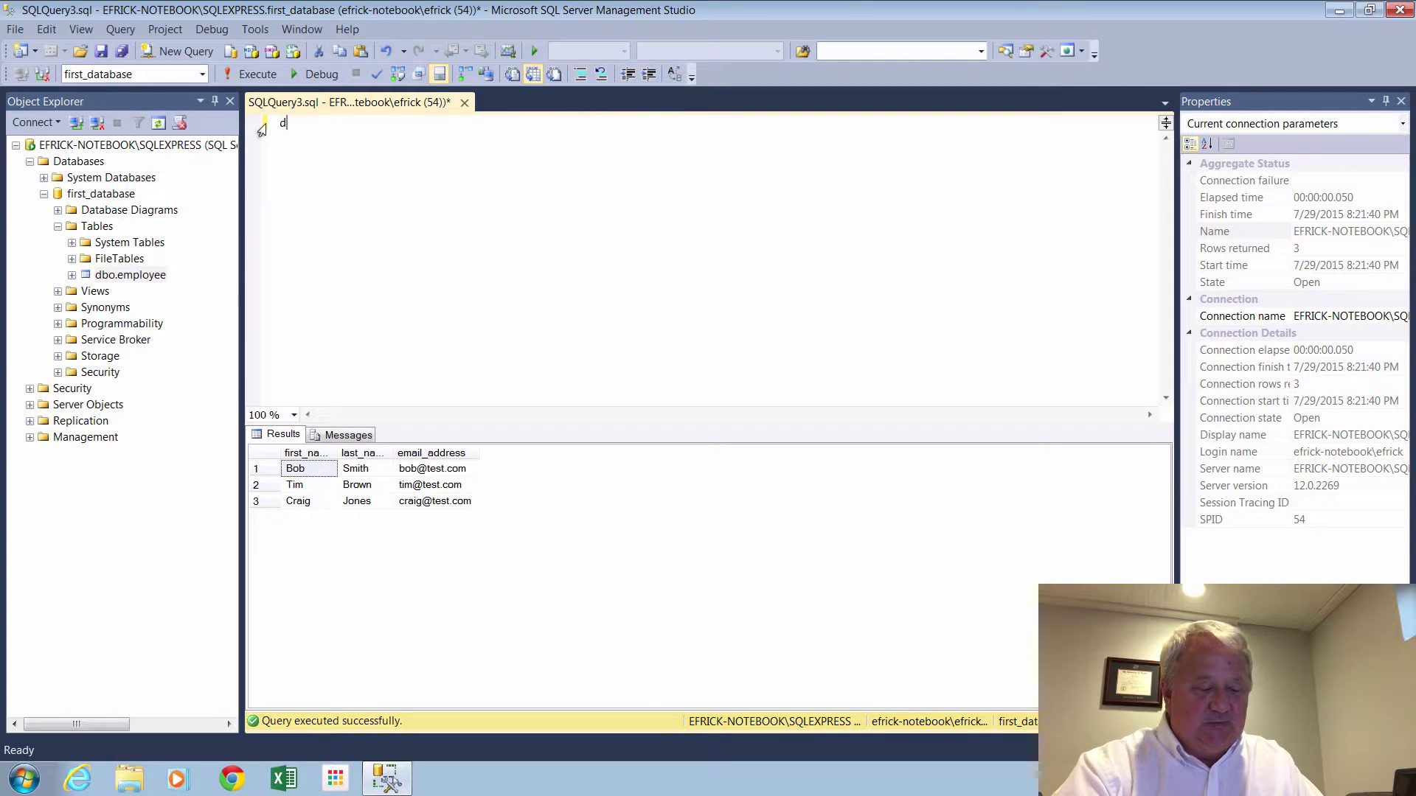
text(delete)
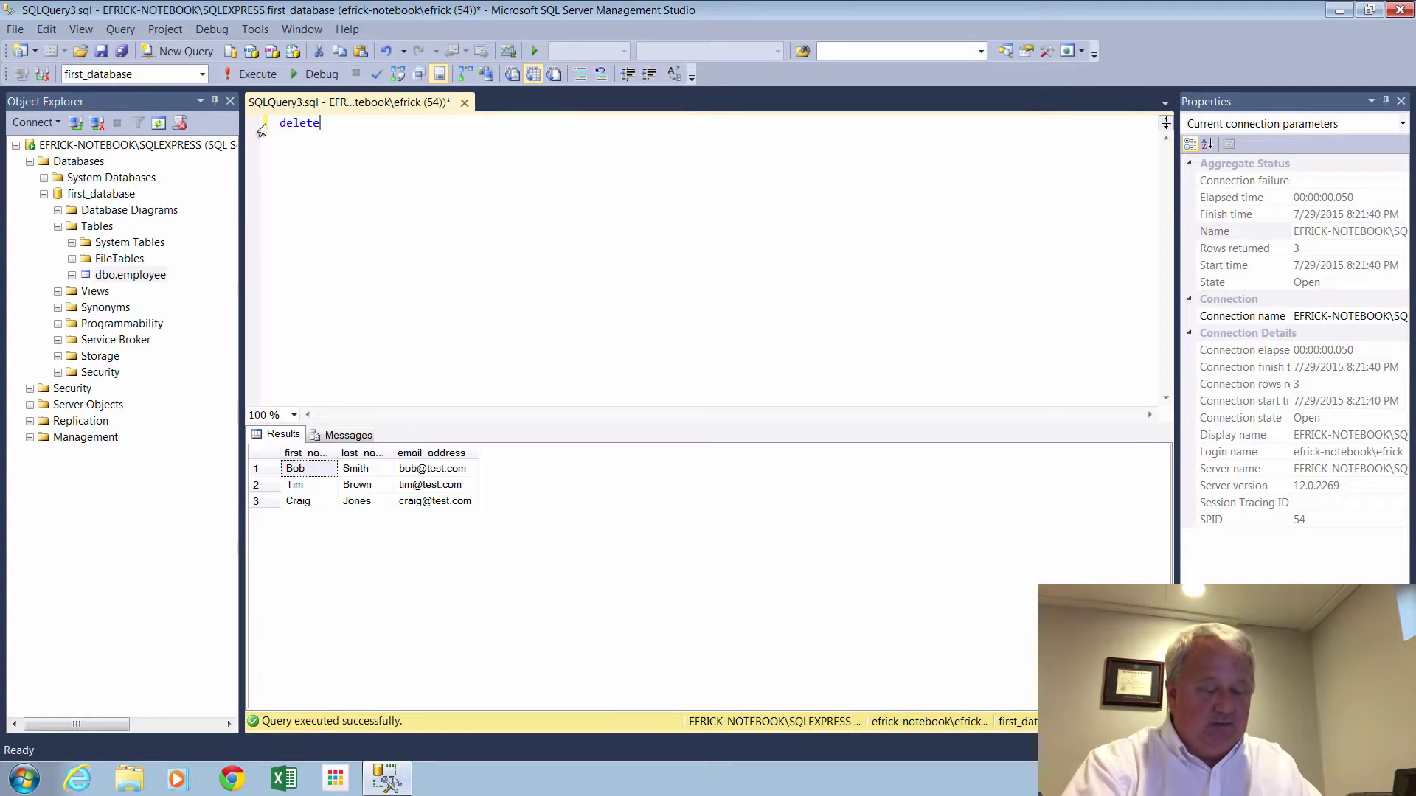
text( from)
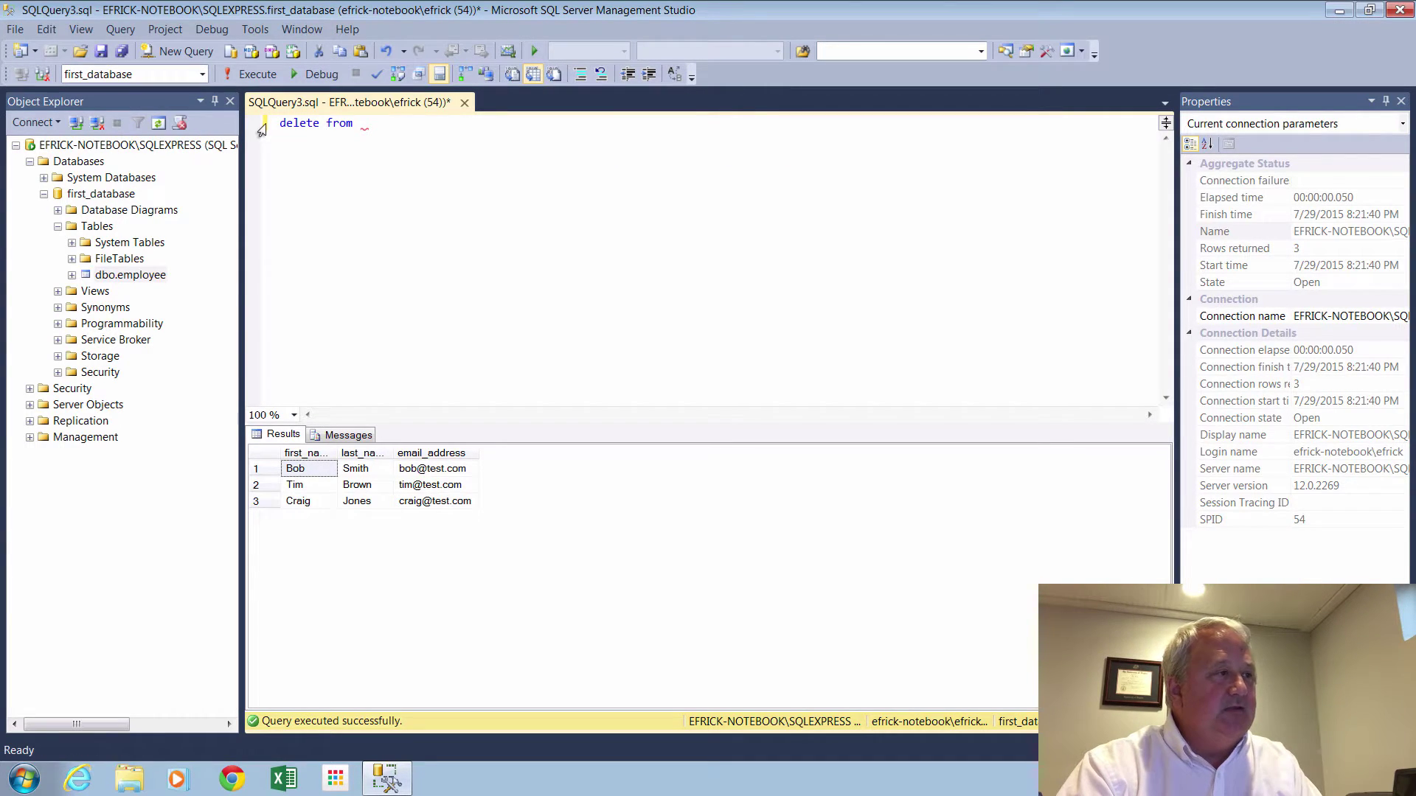
text( employee)
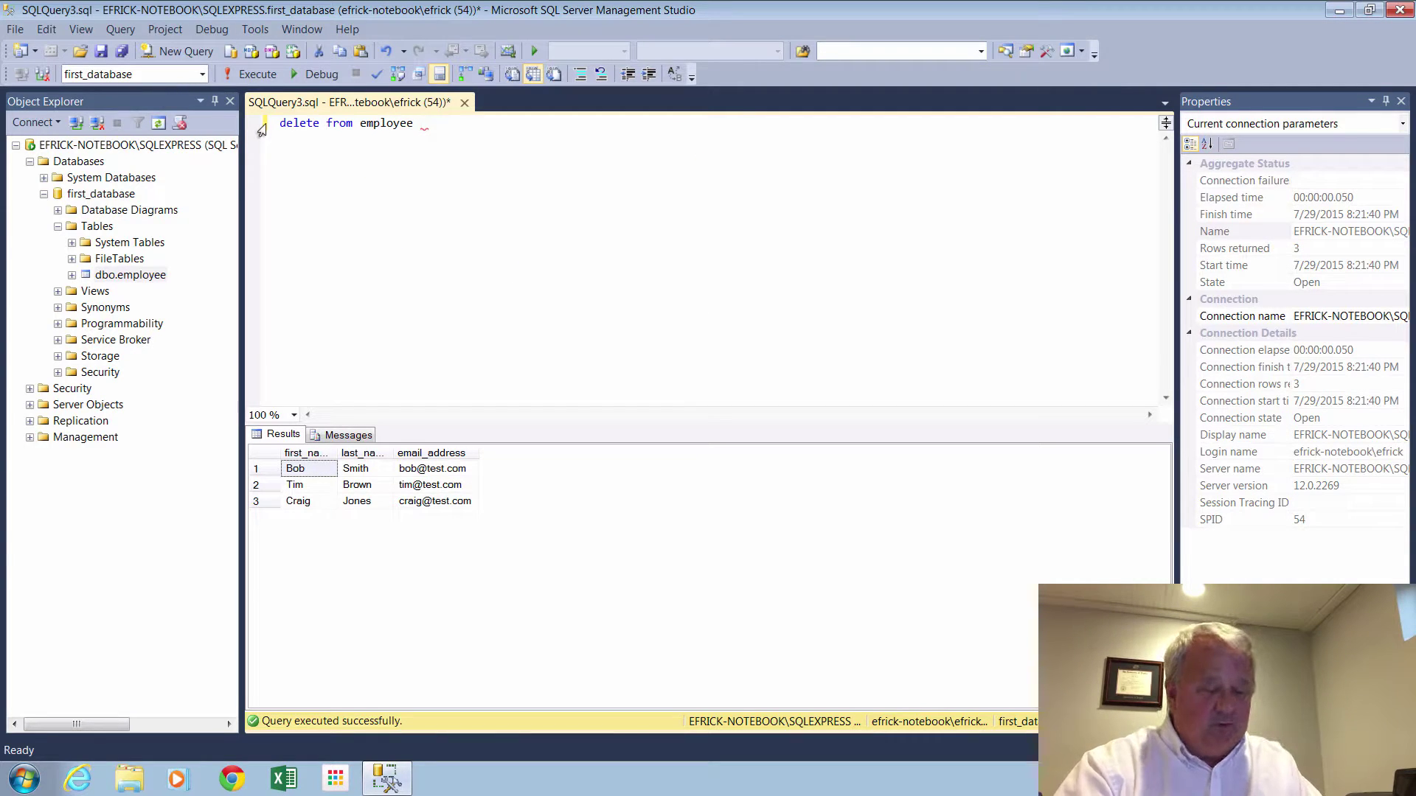
text( wheree)
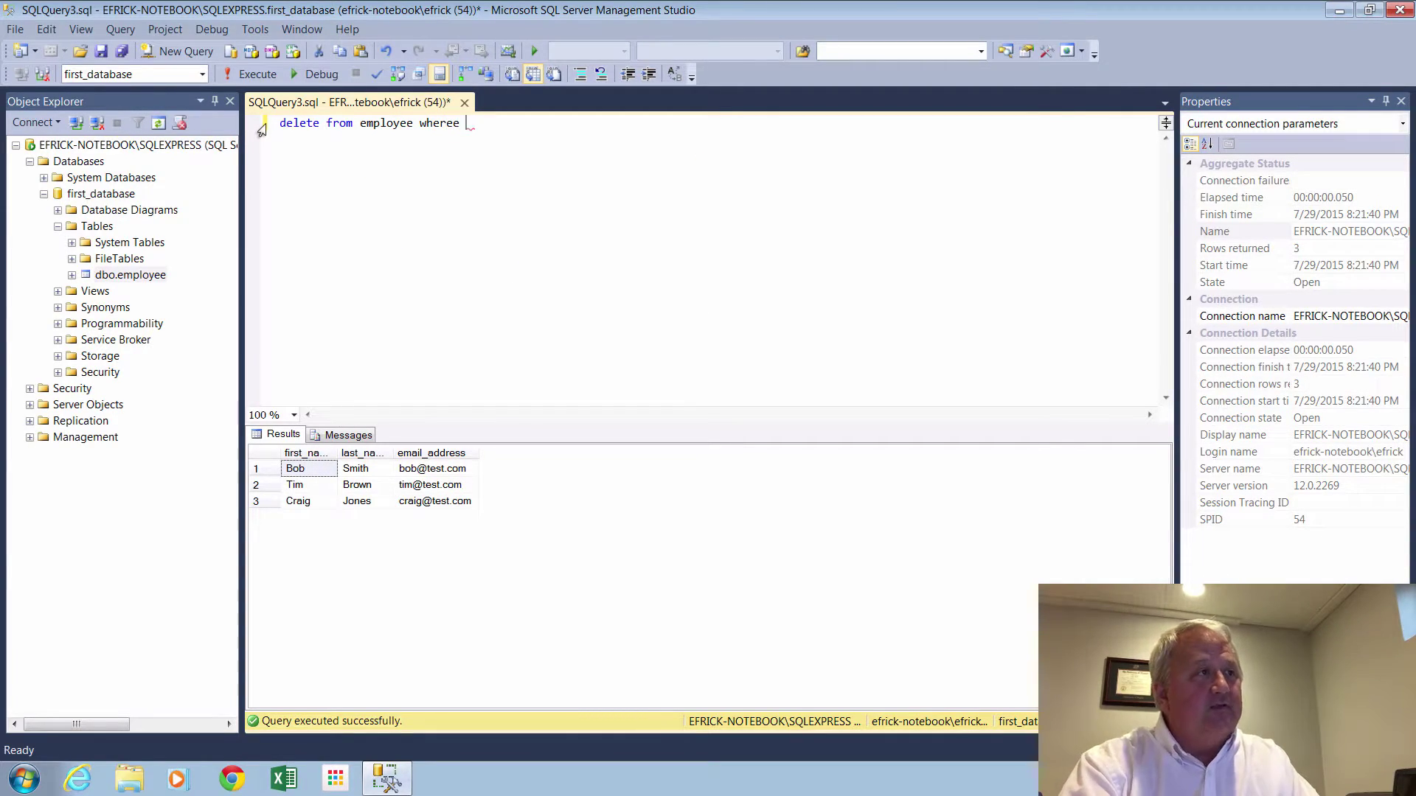
text( first)
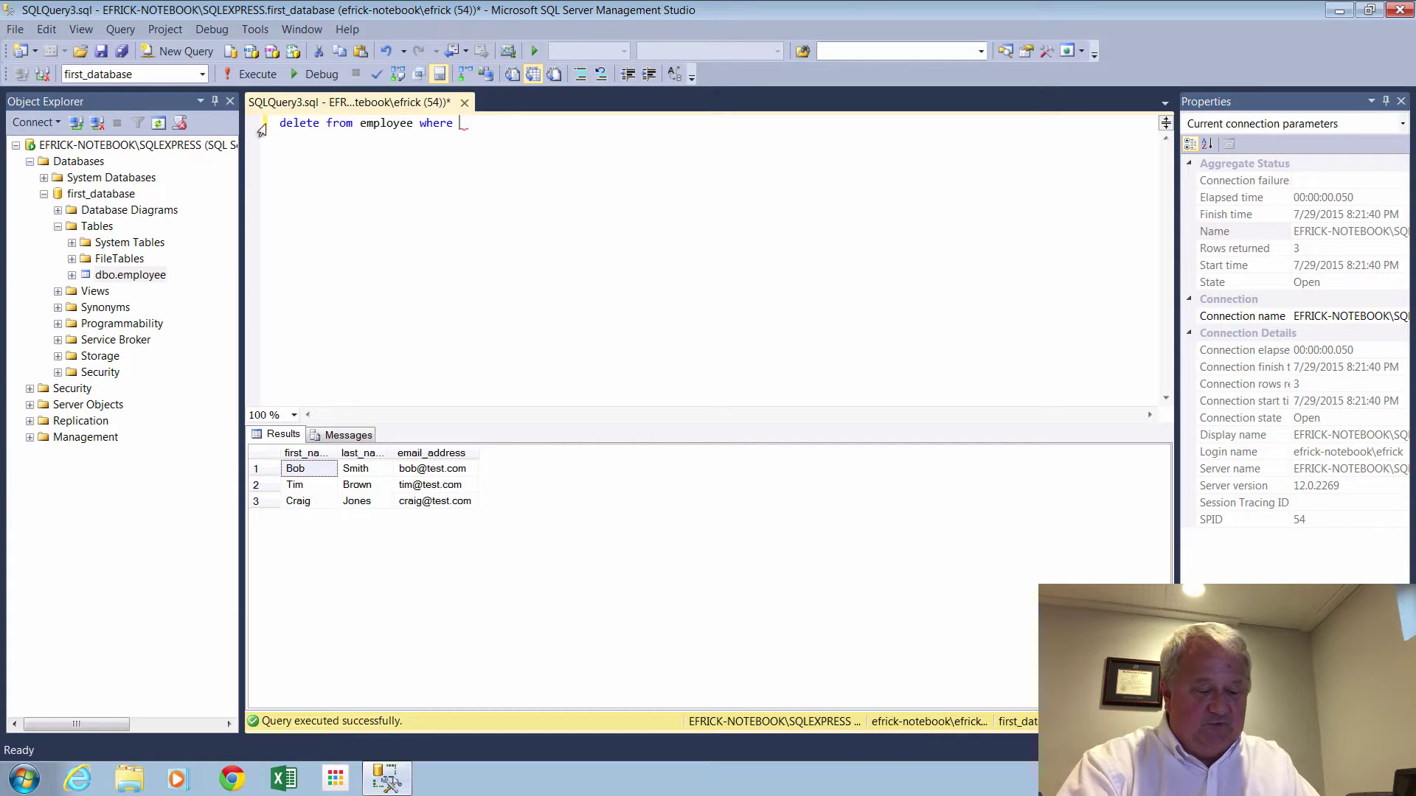
text(_na)
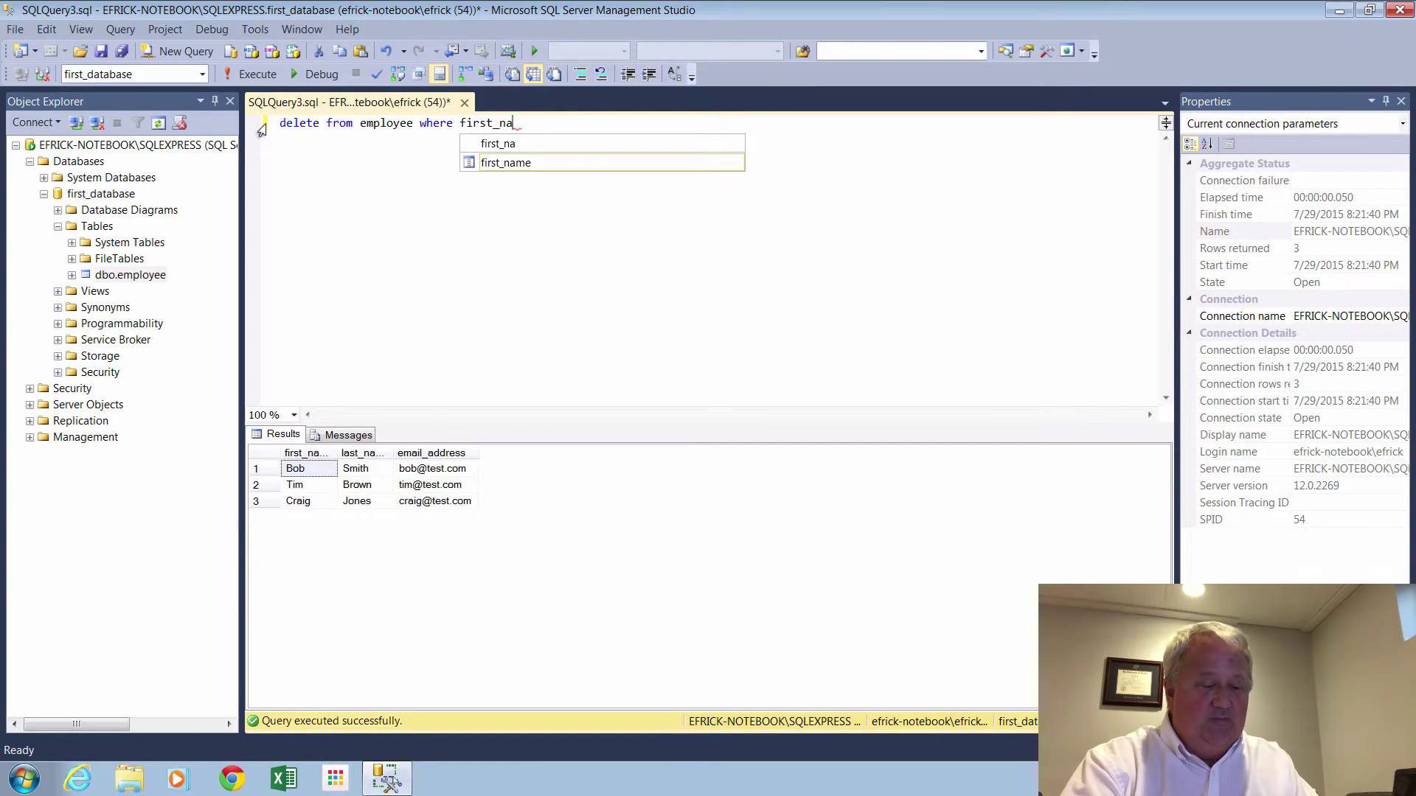
text(me = )
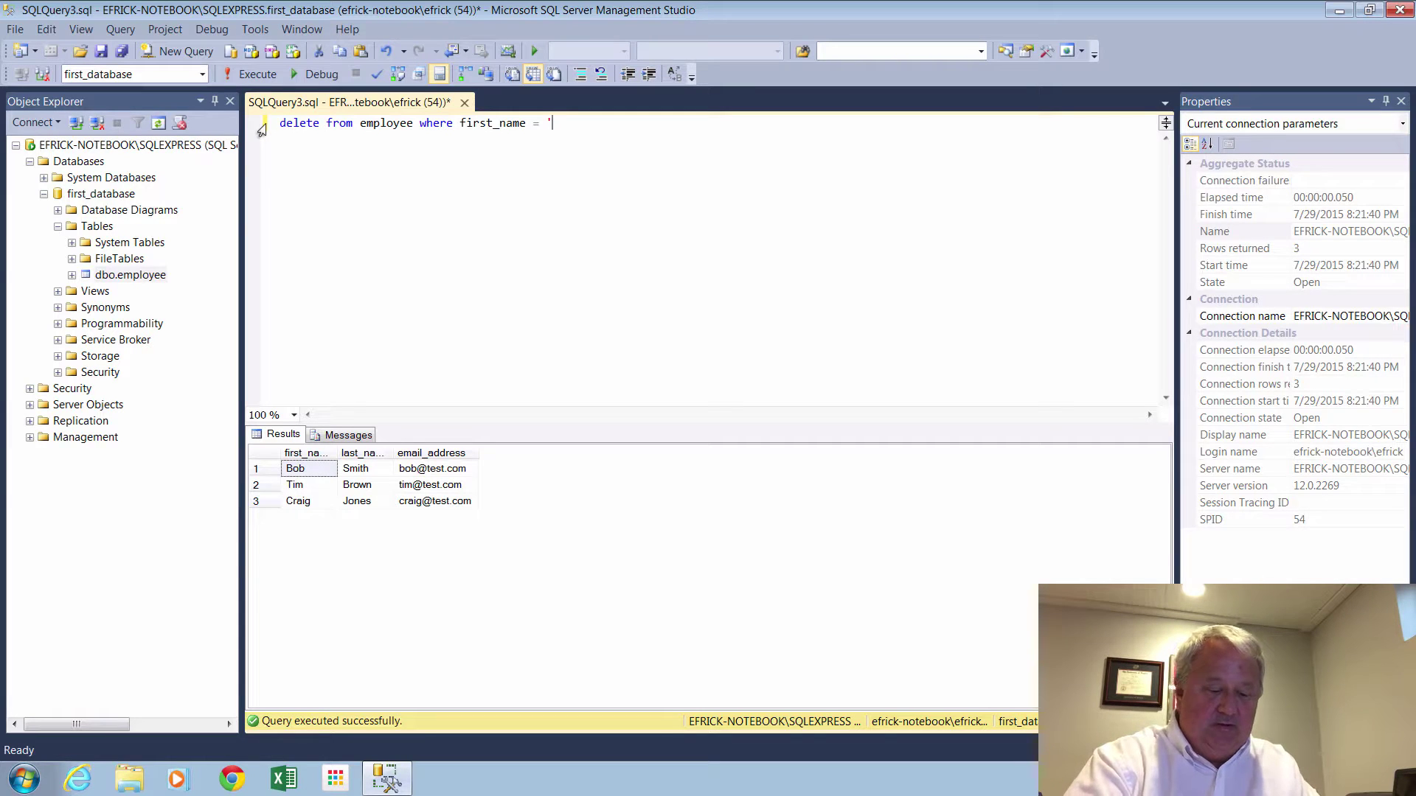
text('Bob')
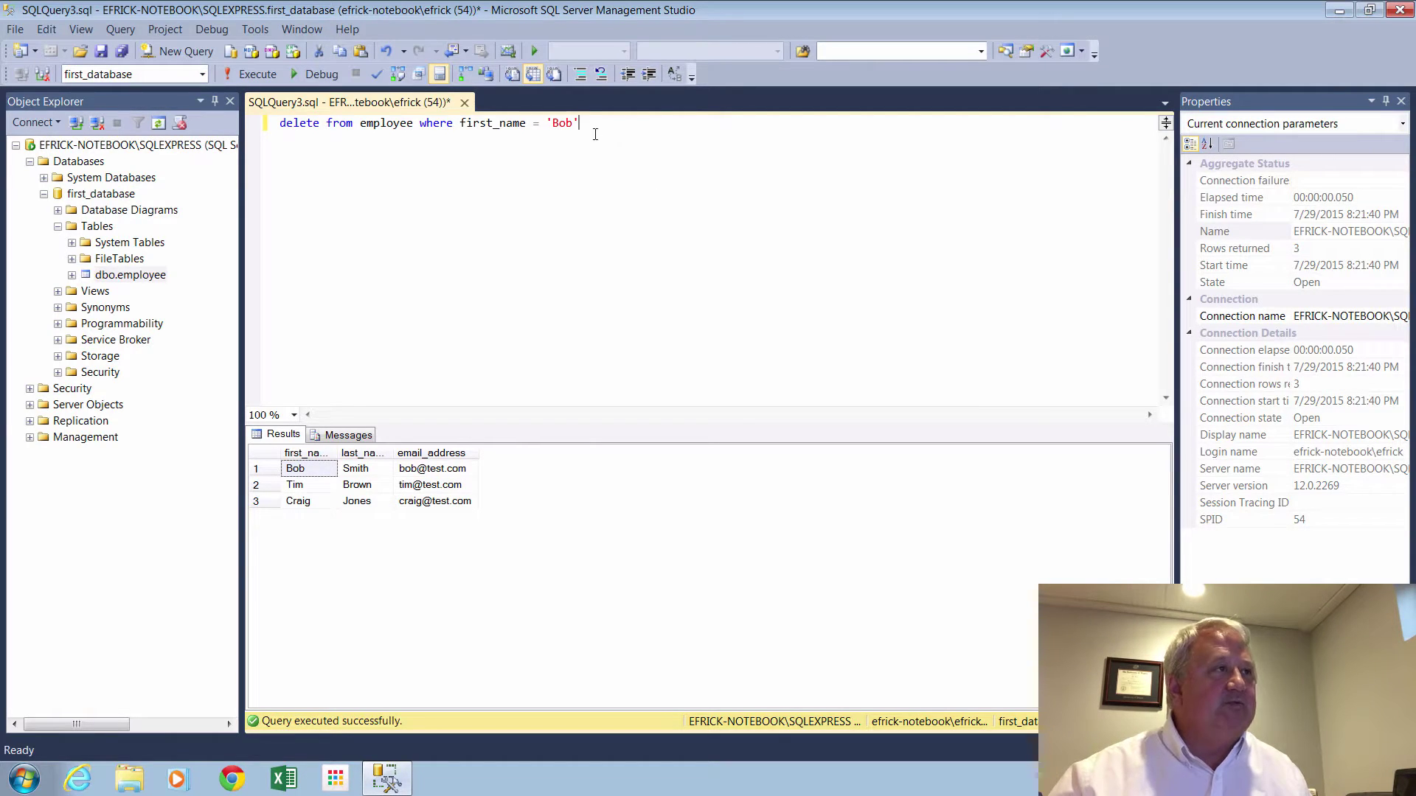
click(238, 77)
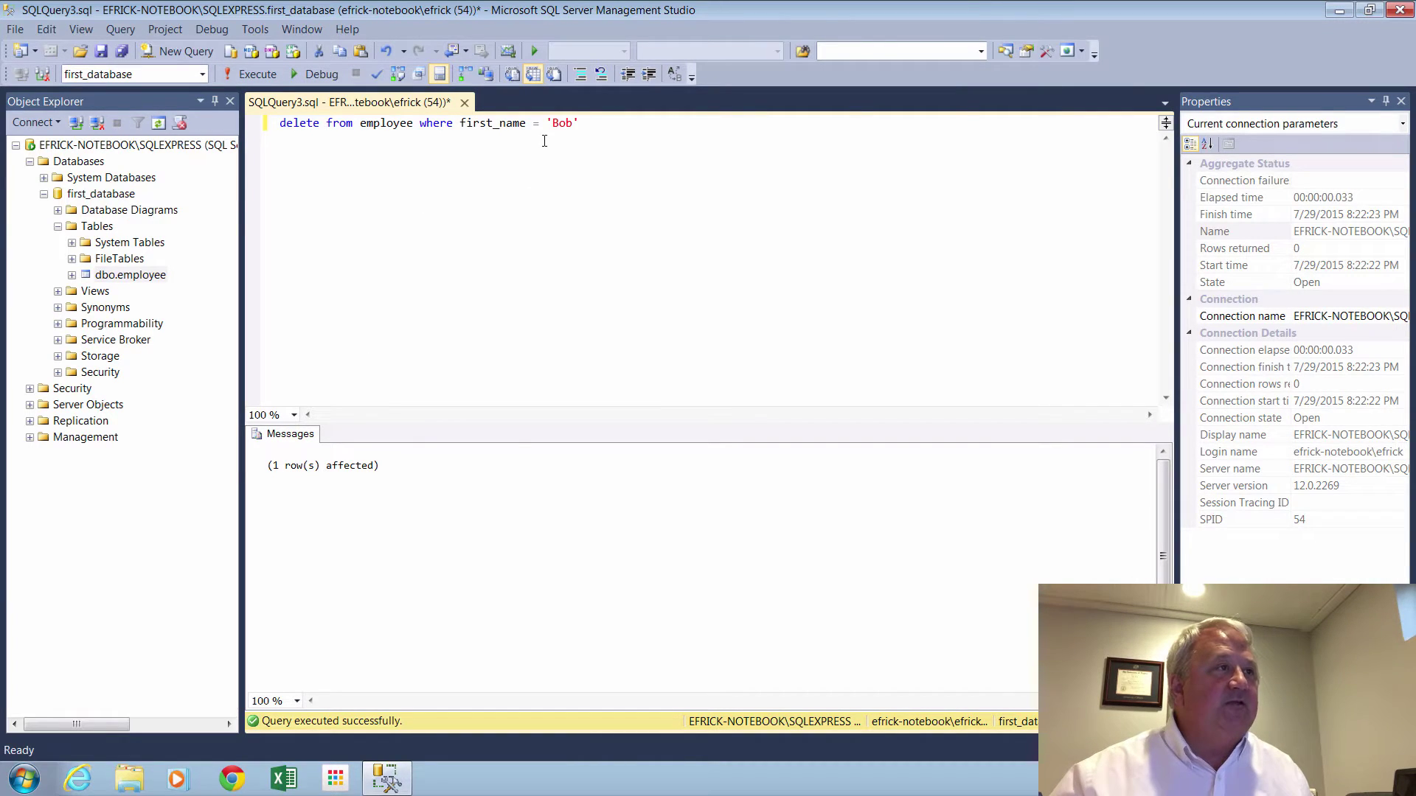
drag(581, 123, 277, 126)
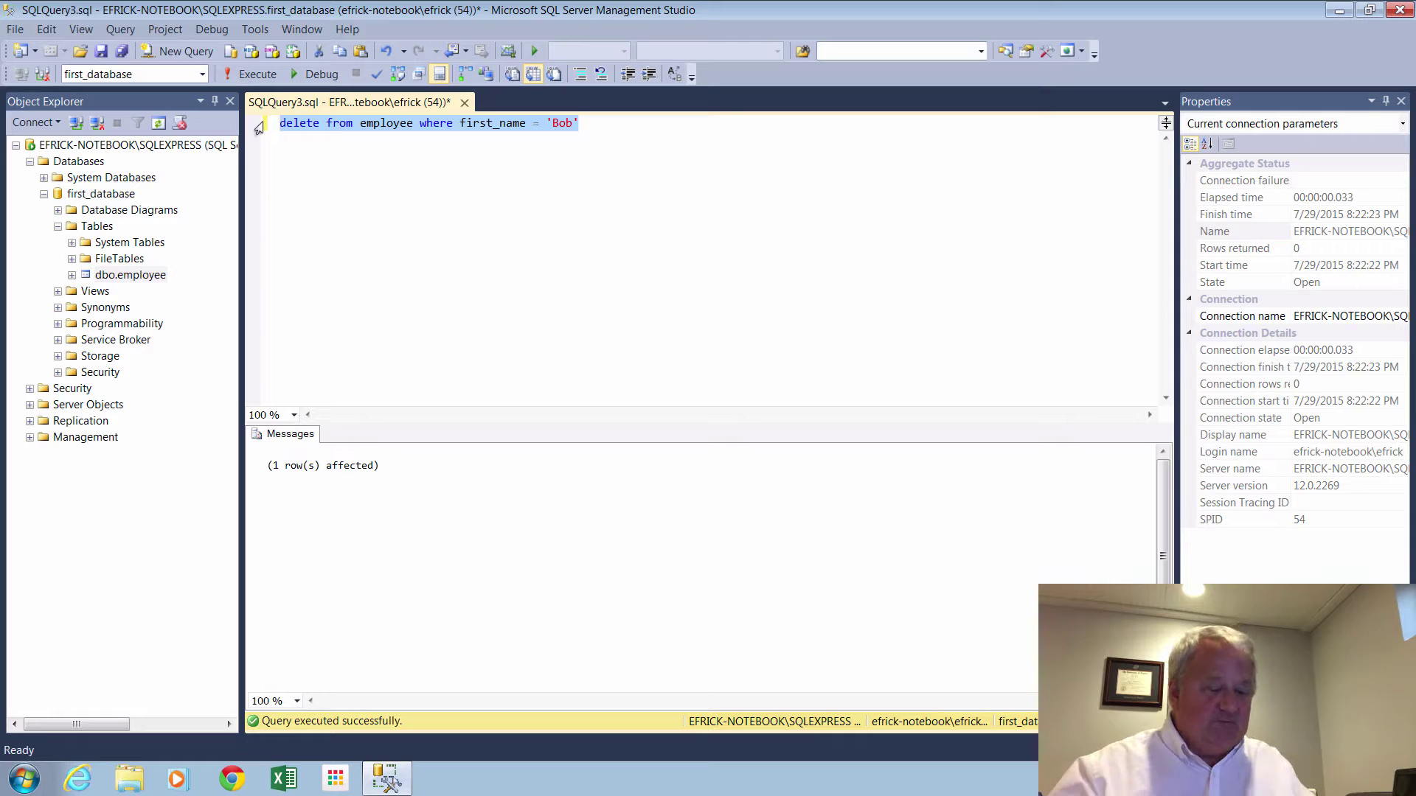
Run select * from employee to confirm two rows remain, then close the query unsaved.
text(select)
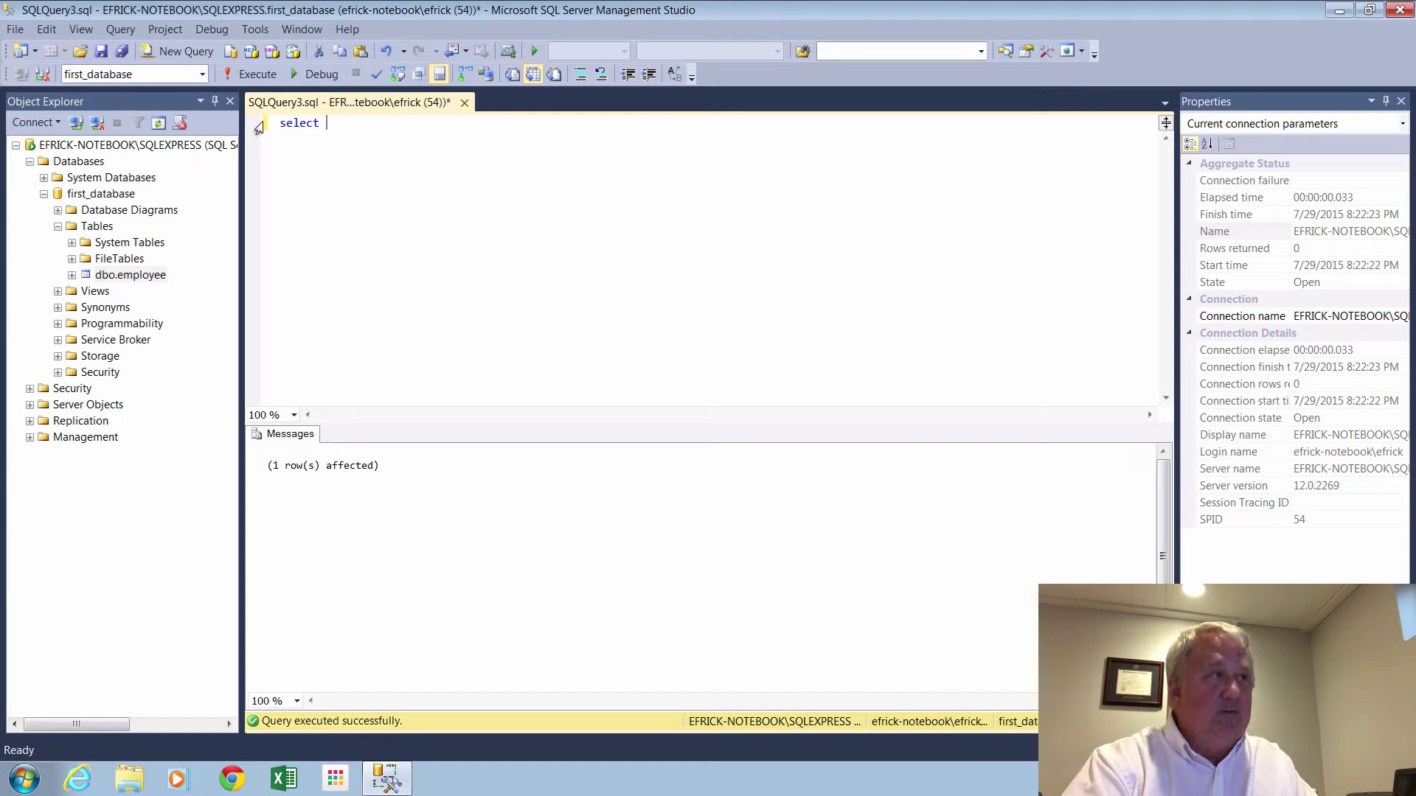
text( * from e)
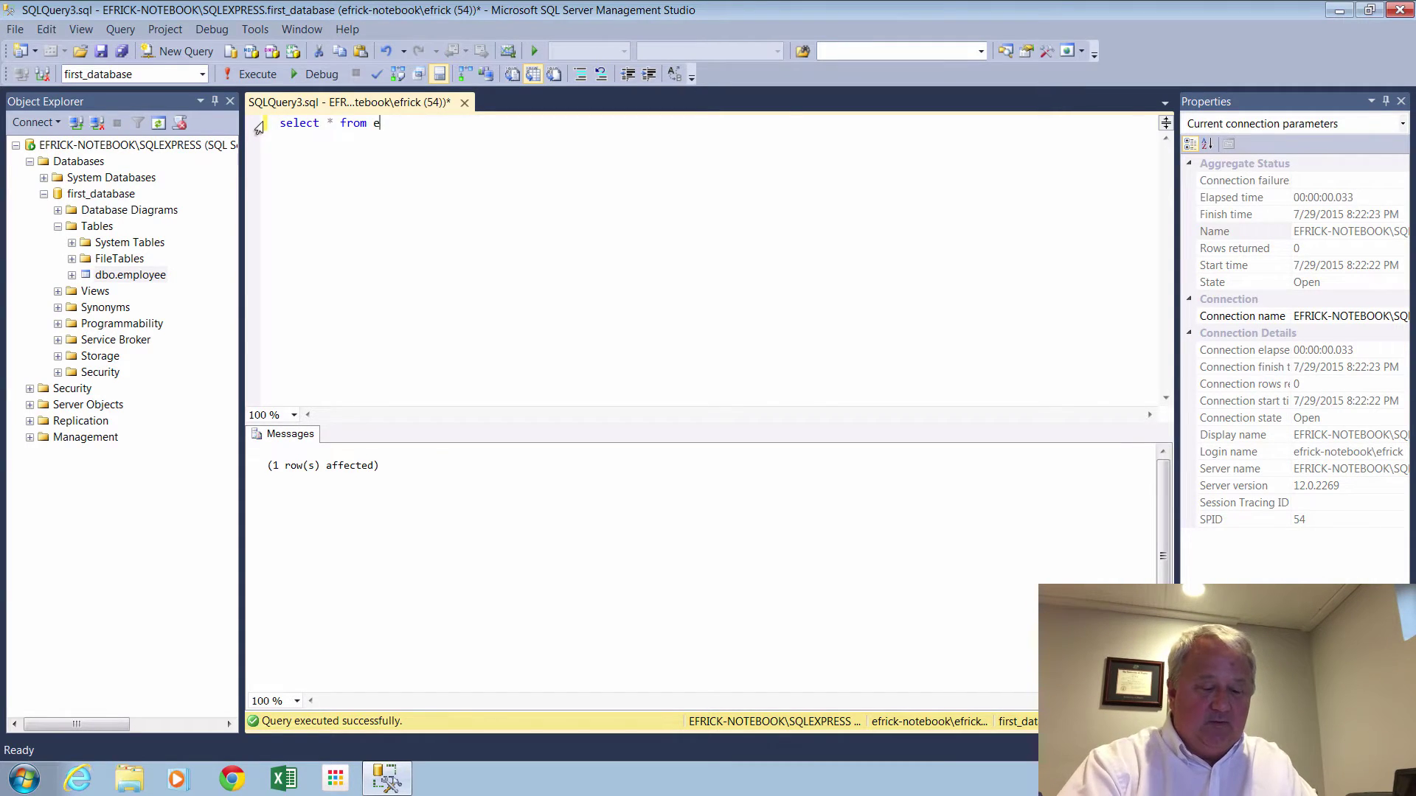
text(mpl)
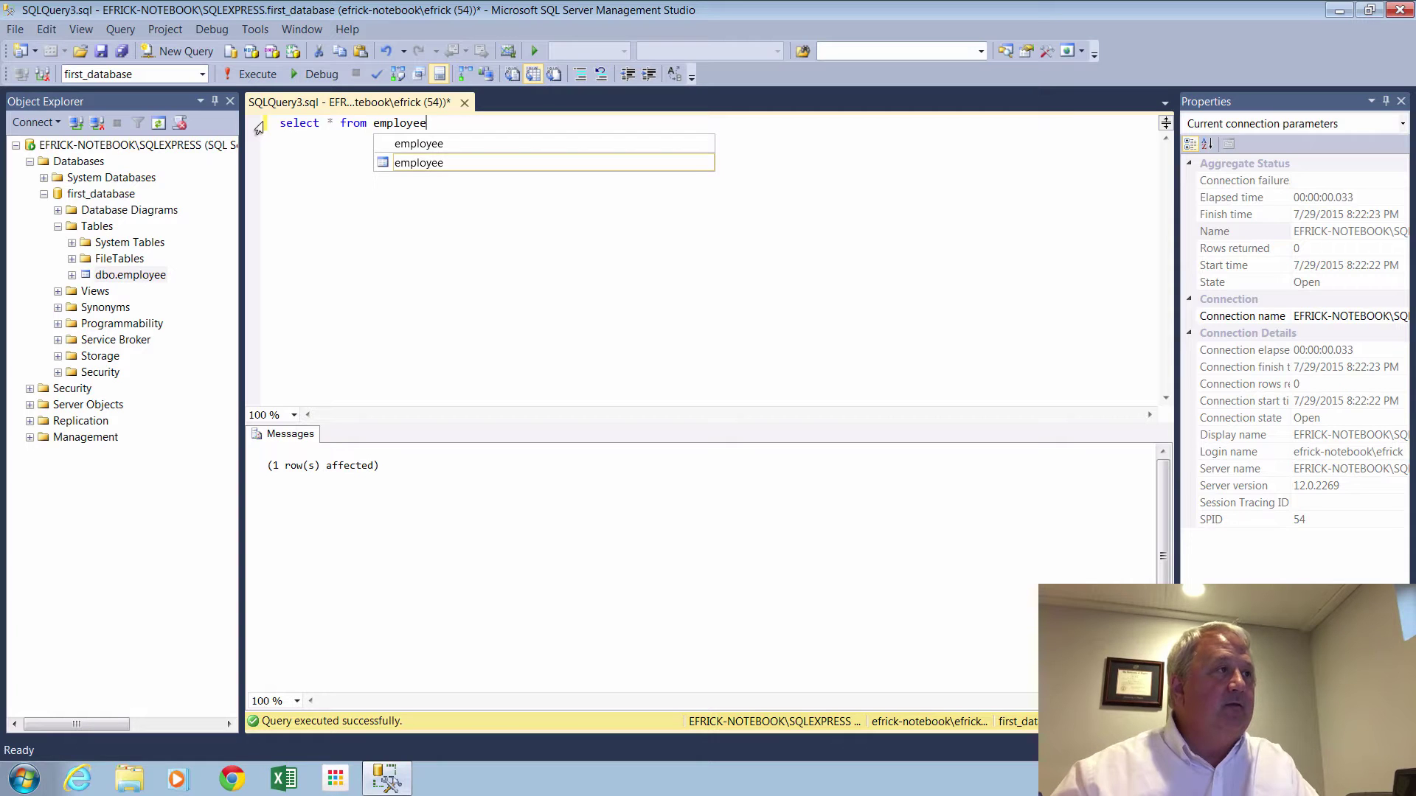
text(oyee)
click(251, 74)
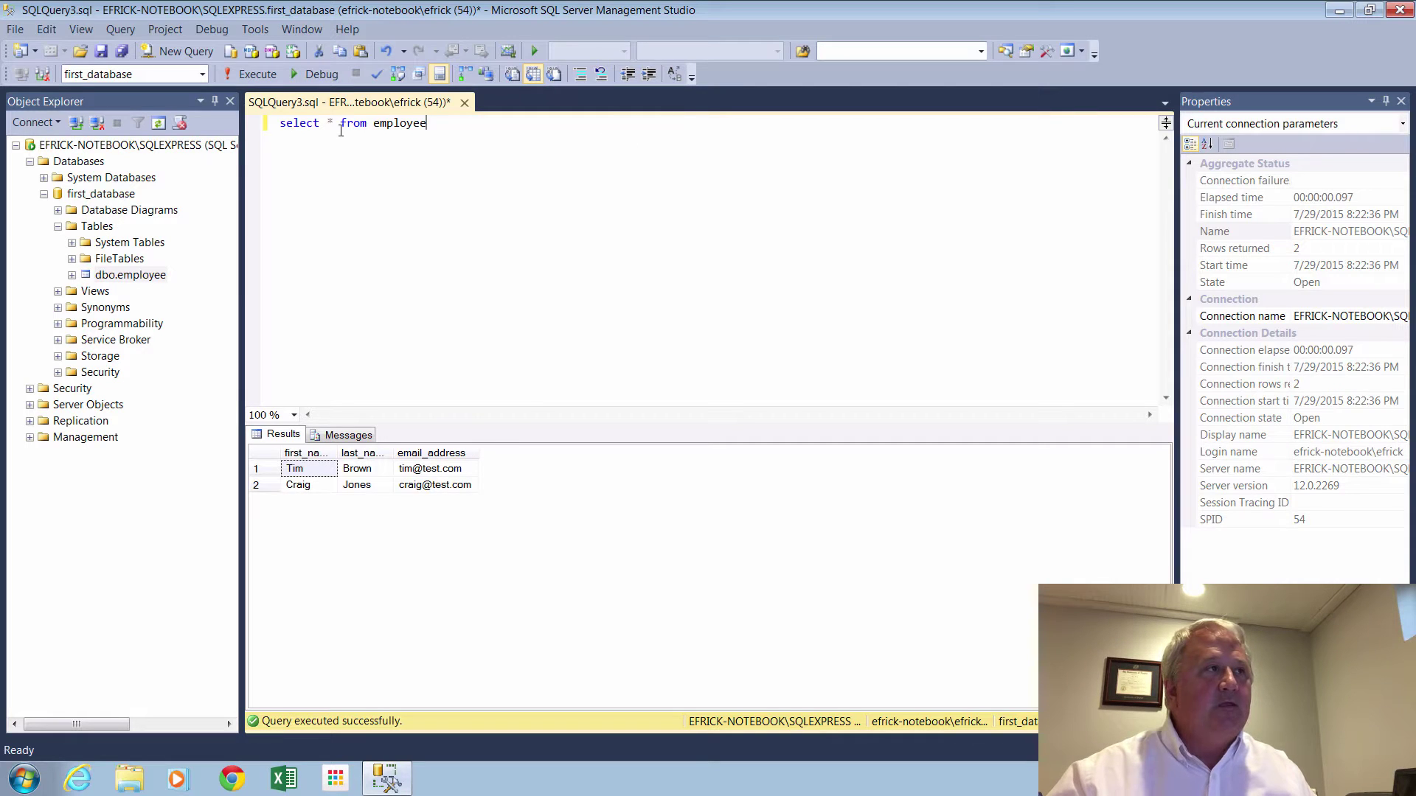
click(465, 103)
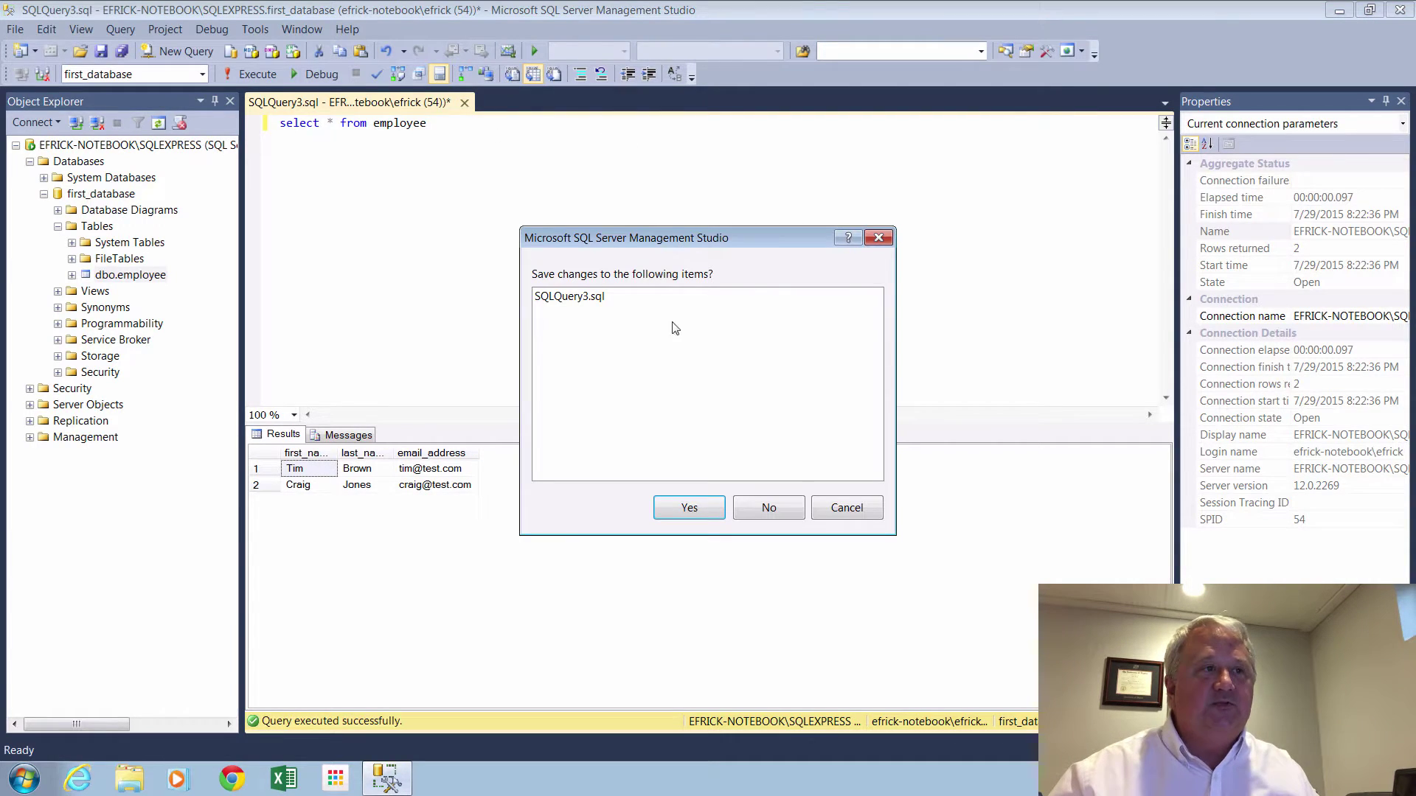
click(781, 508)
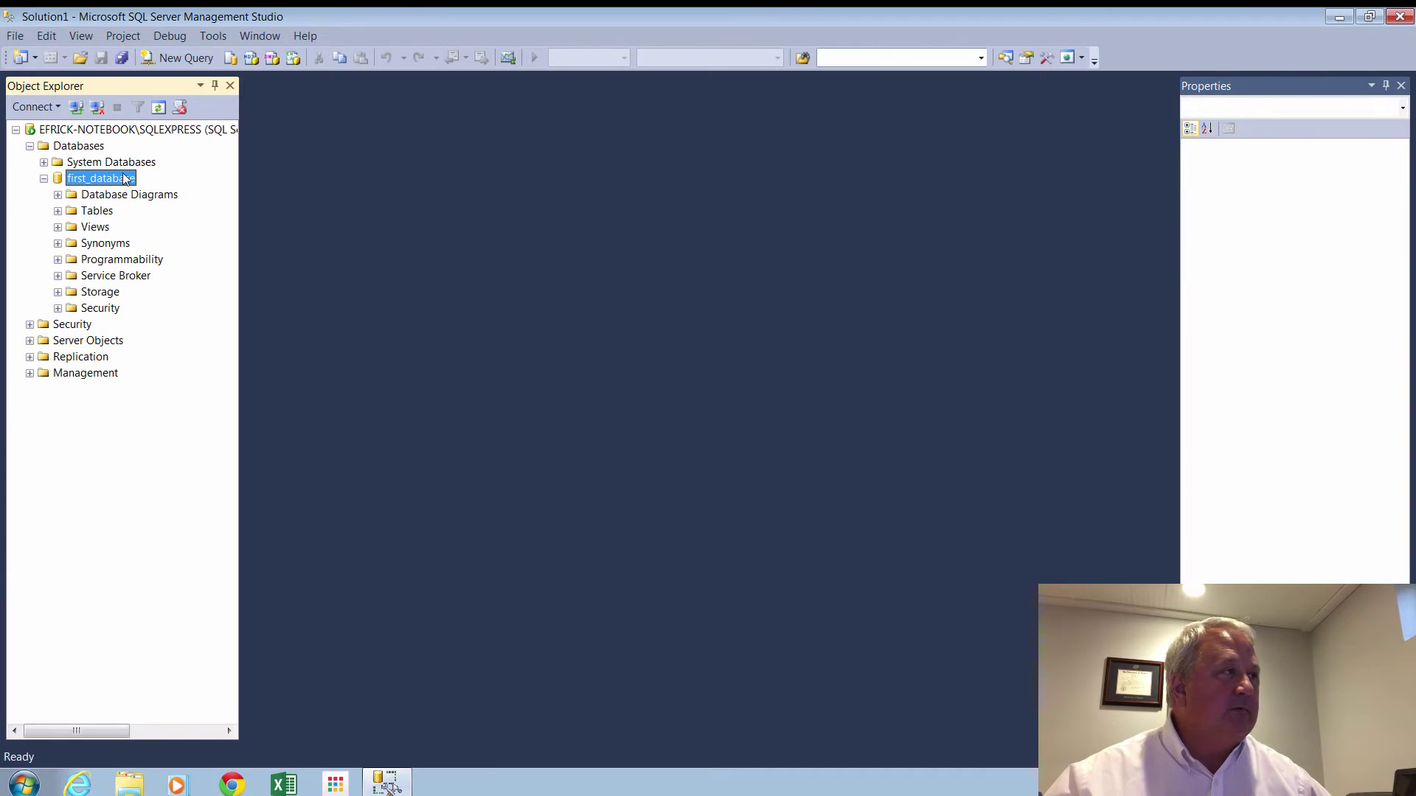
Open Restore Database for first_database and choose Device as the backup source.
right_click(126, 180)
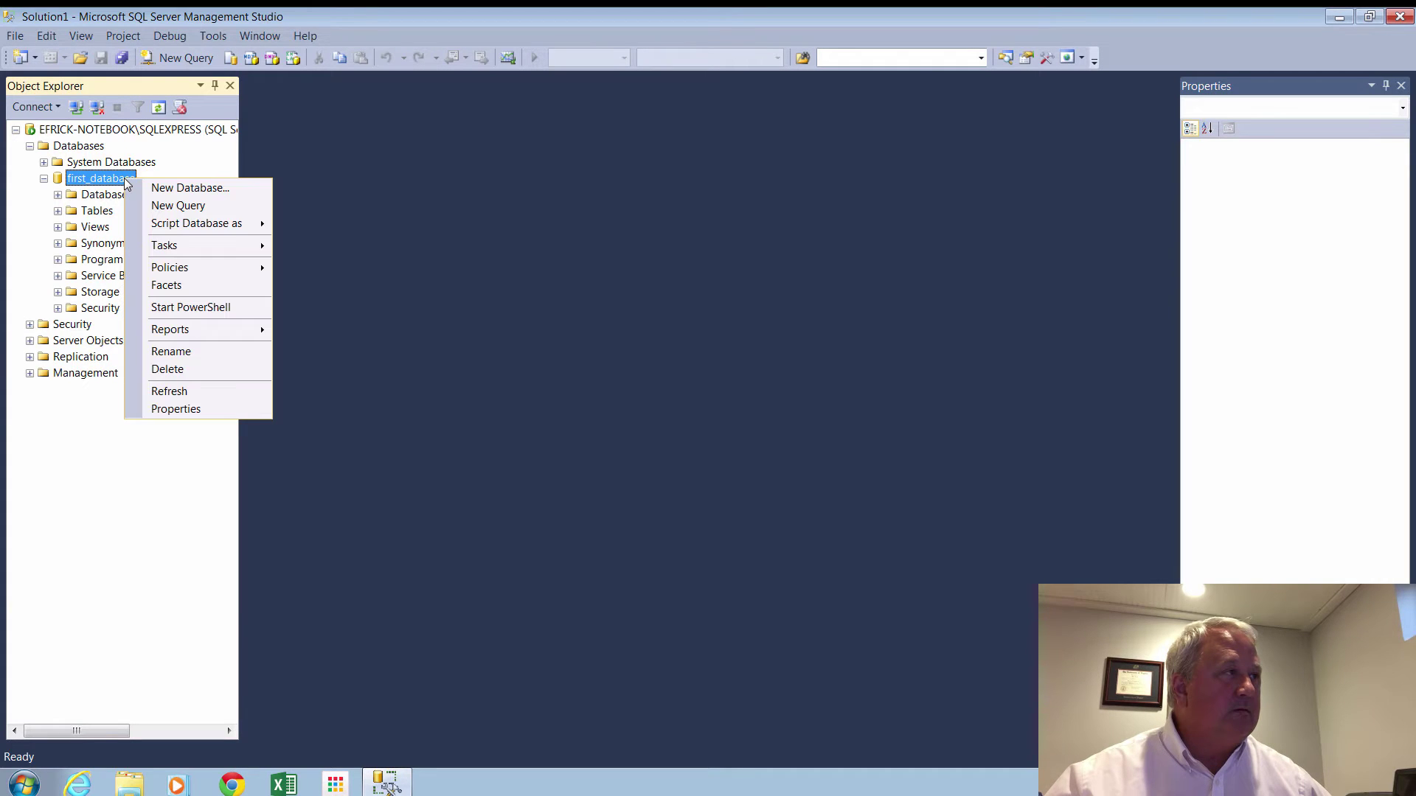
mouse_move(191, 251)
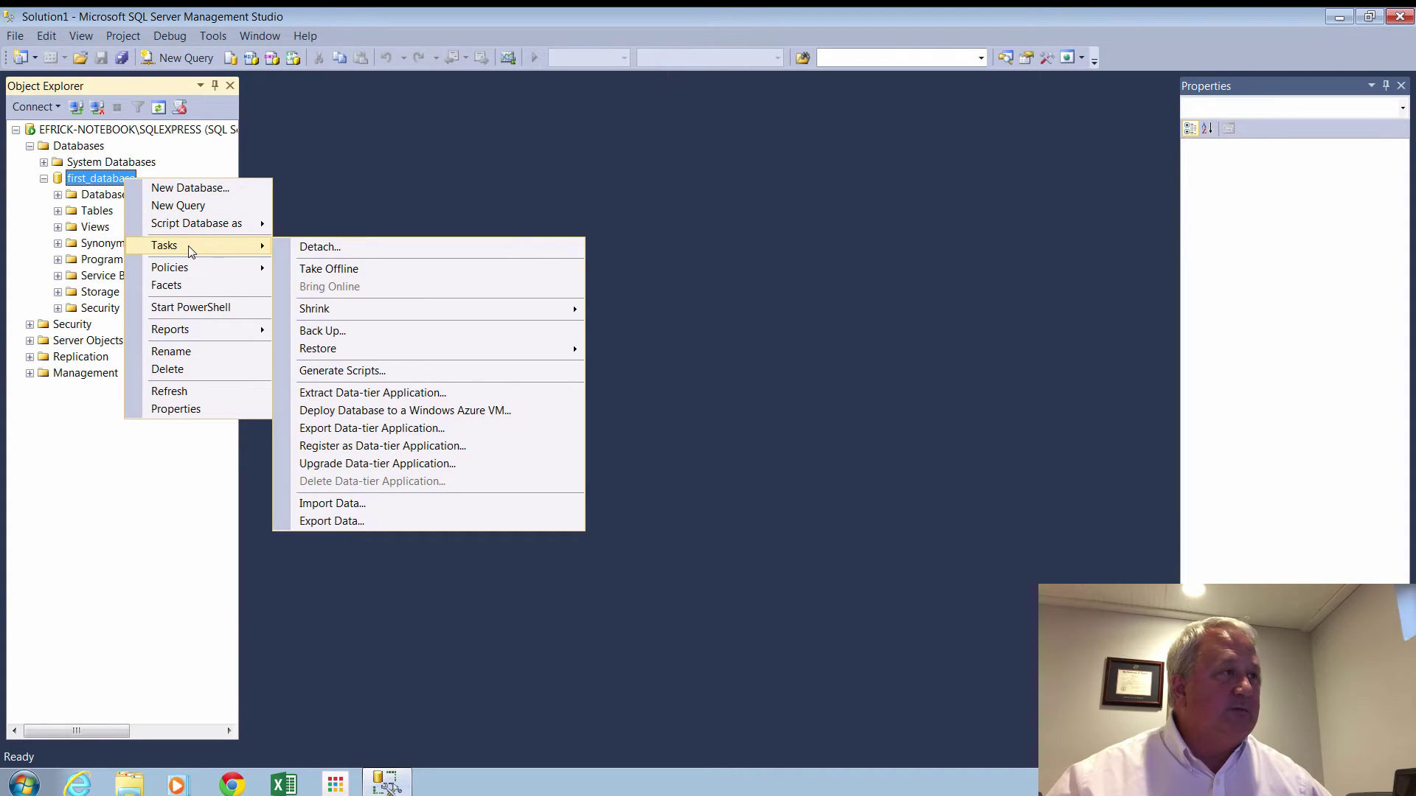
mouse_move(382, 356)
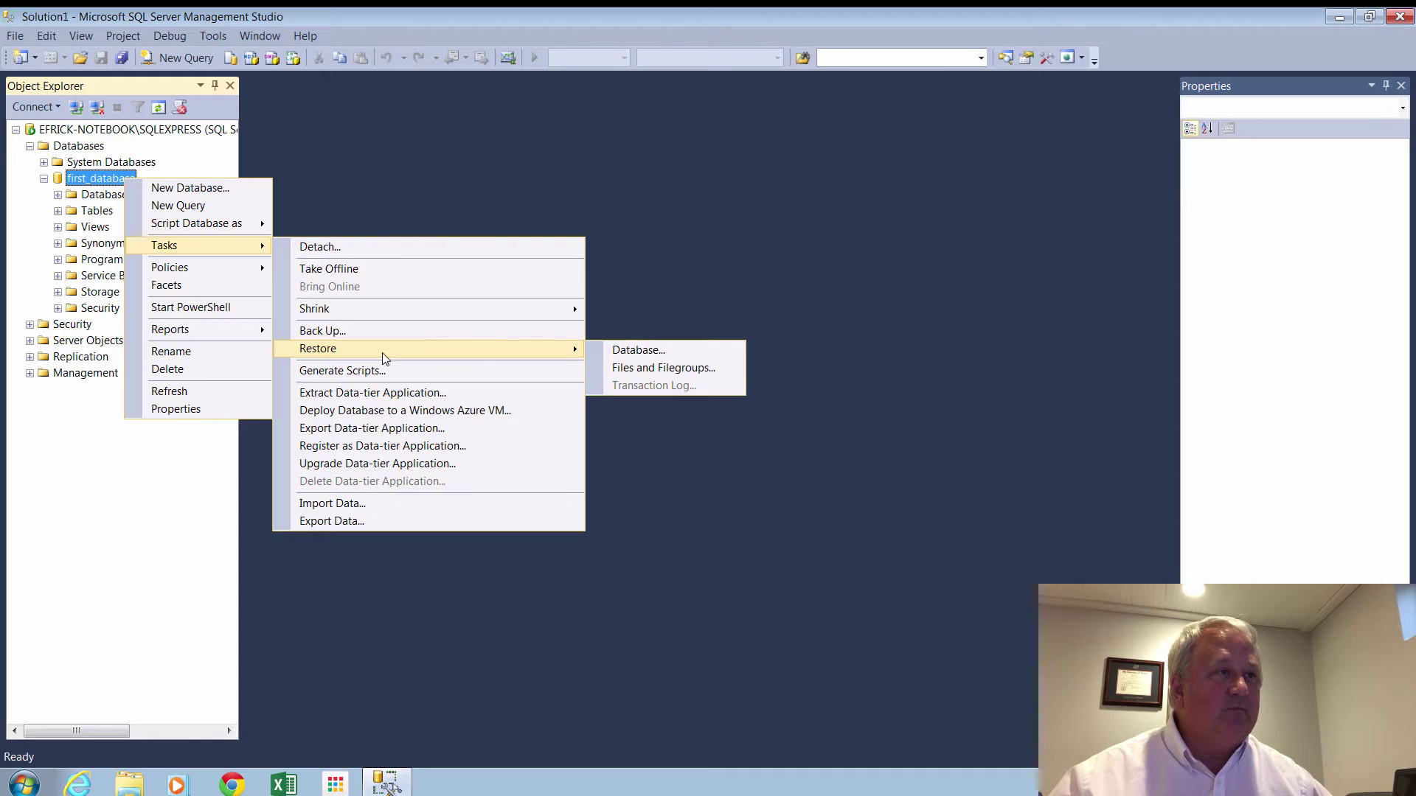
click(629, 355)
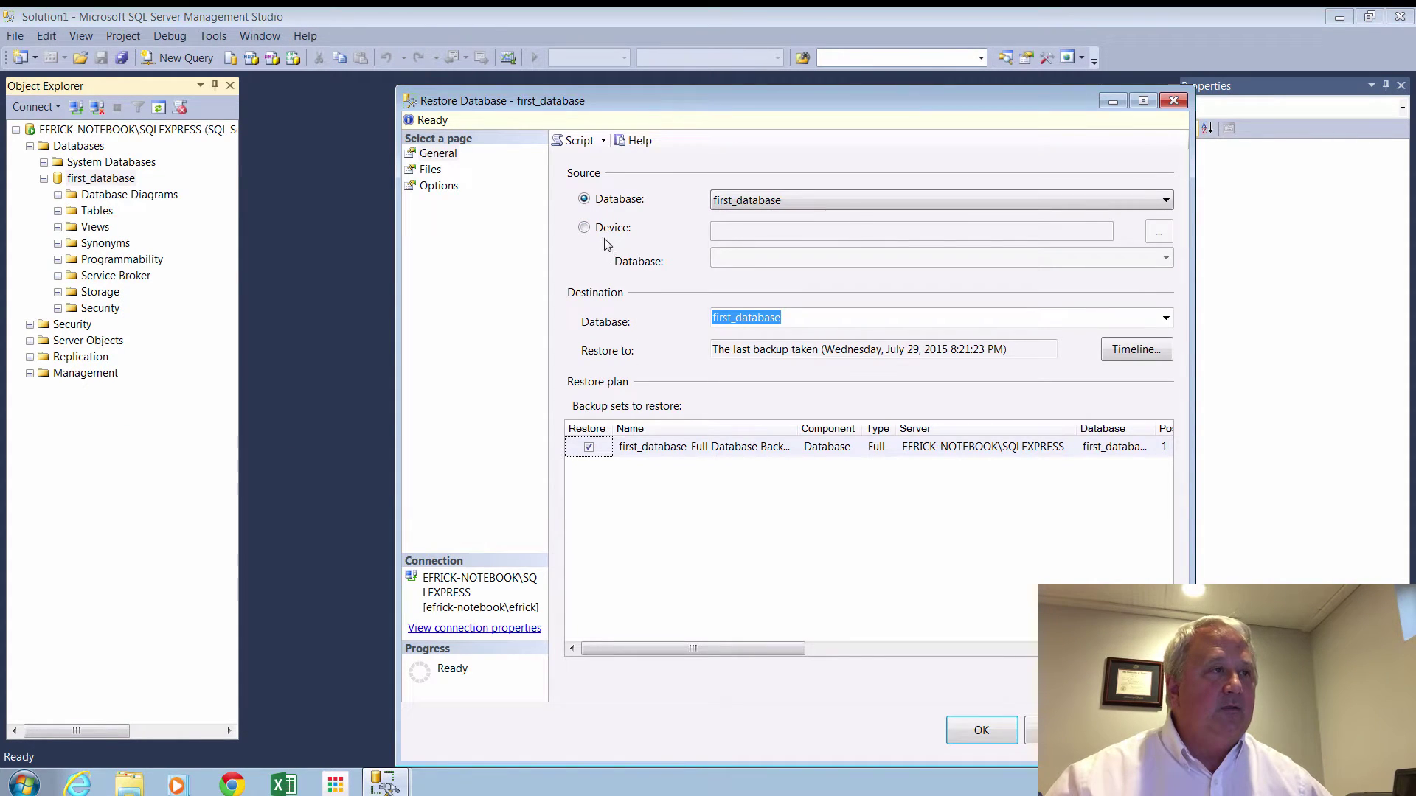
click(585, 228)
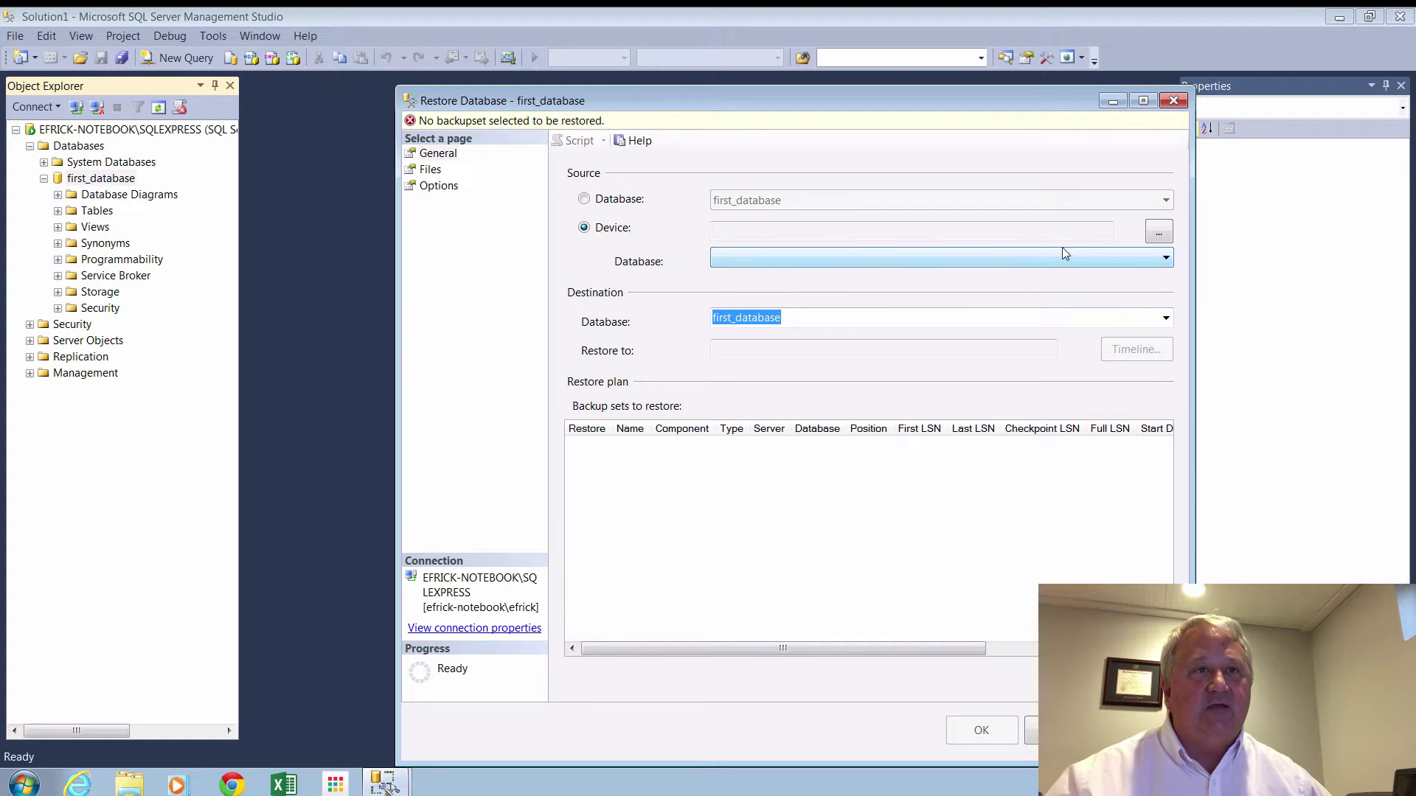
click(1160, 233)
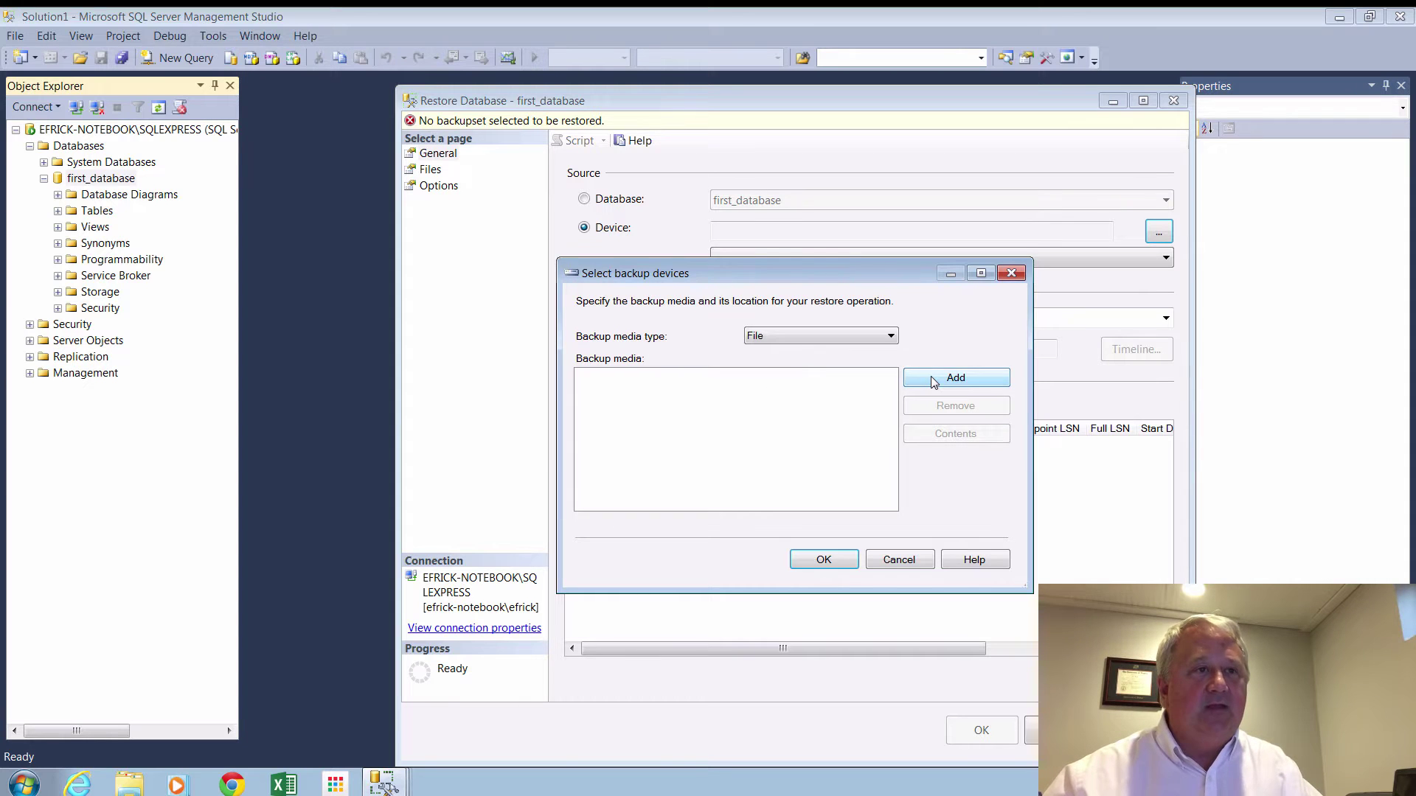
Add the backup file C:\temp\first_database to the backup media list.
click(933, 380)
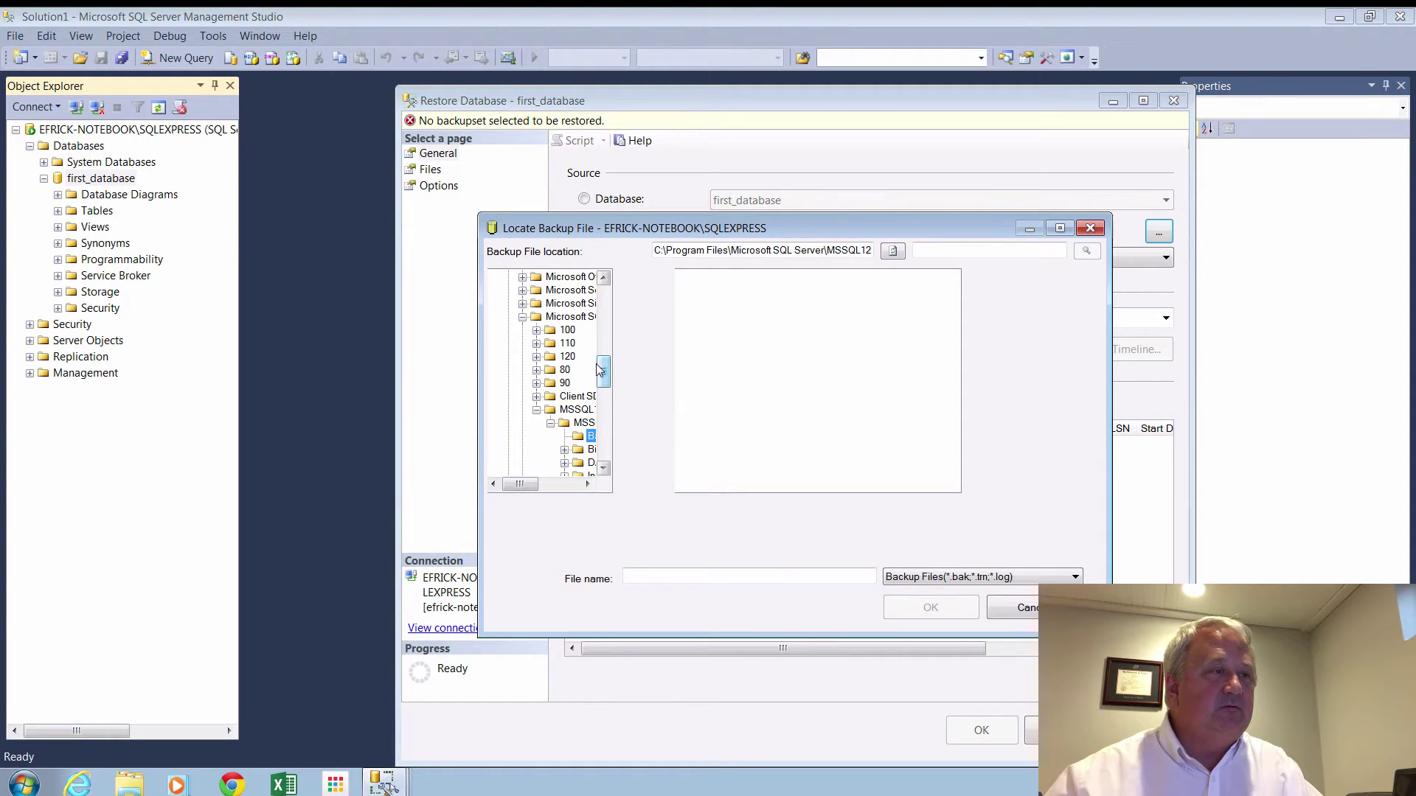
drag(601, 371, 602, 299)
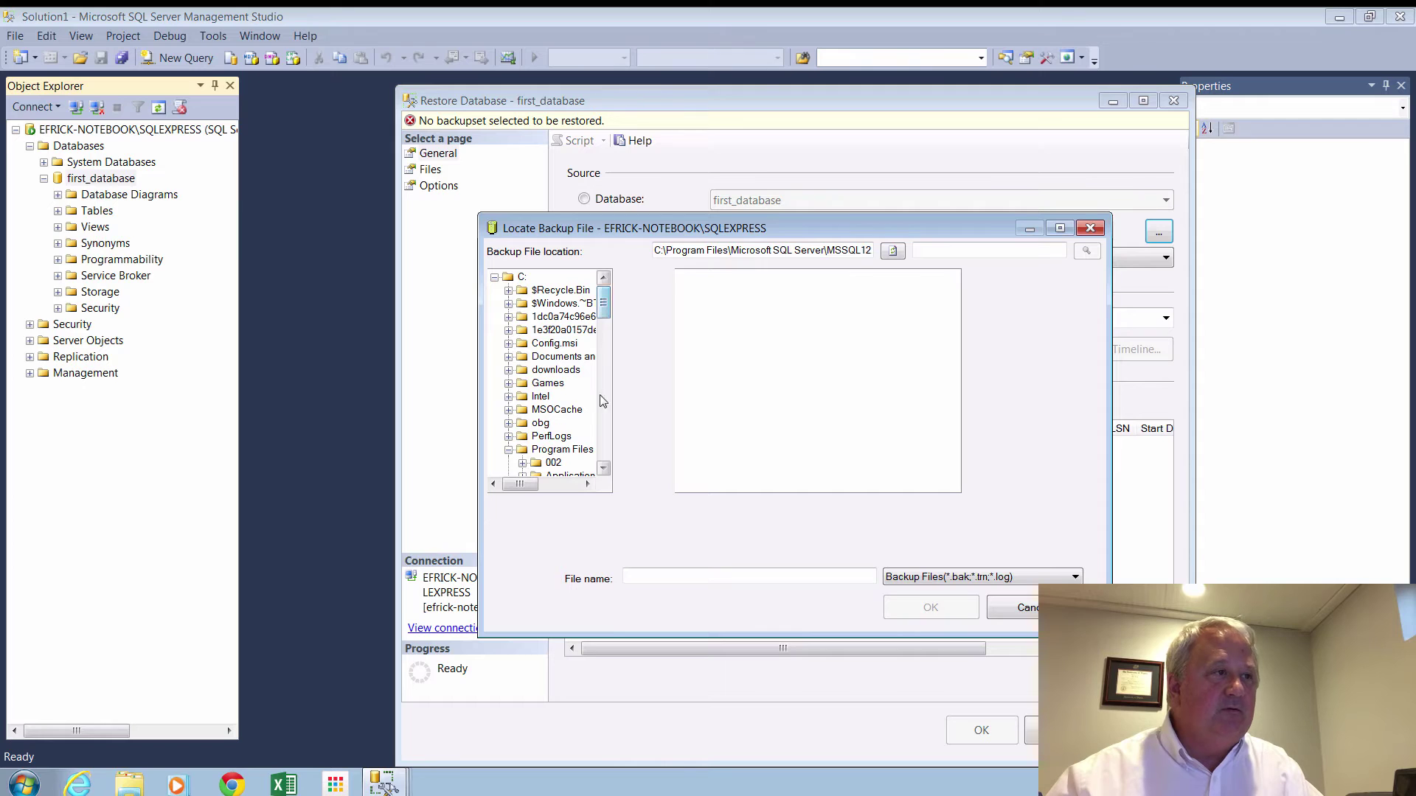
click(509, 451)
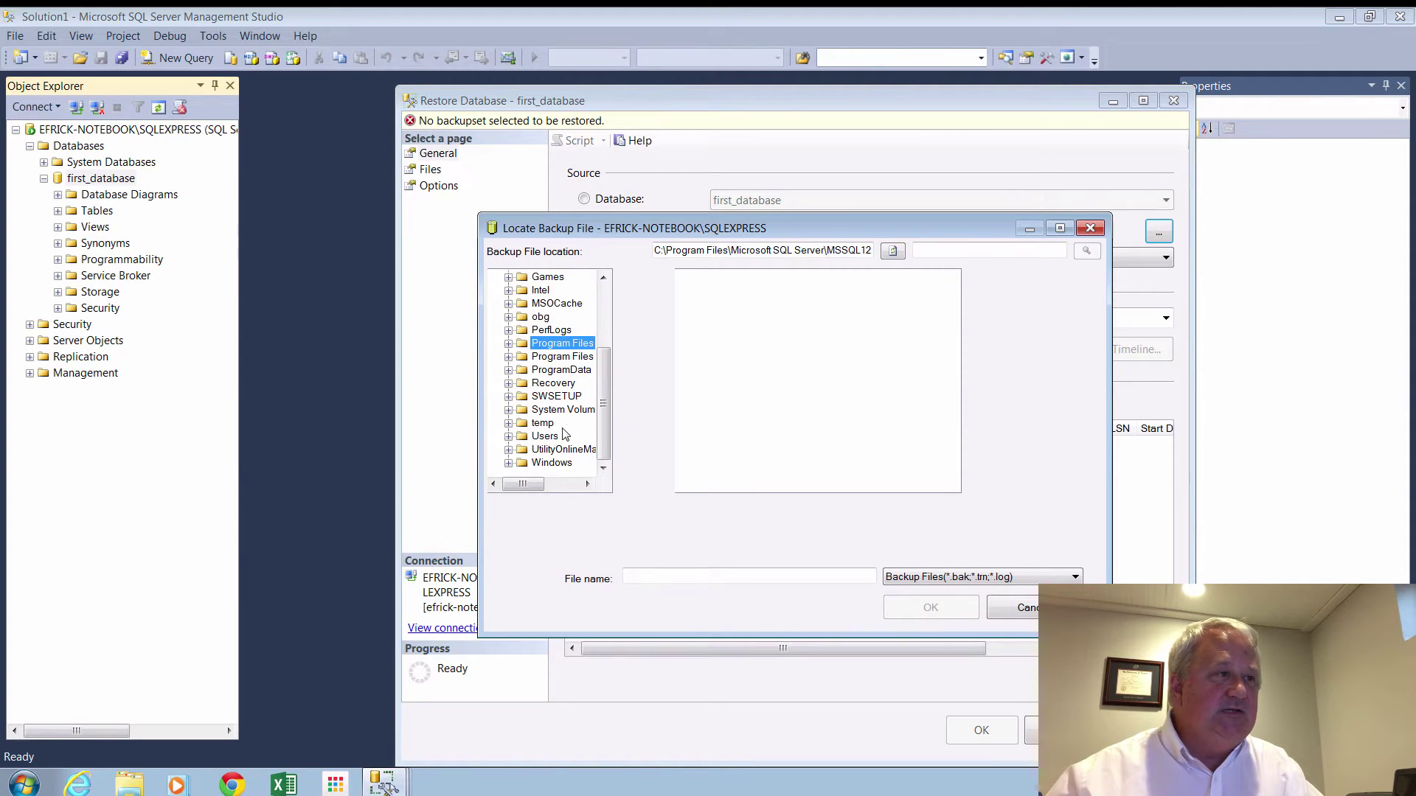
click(543, 427)
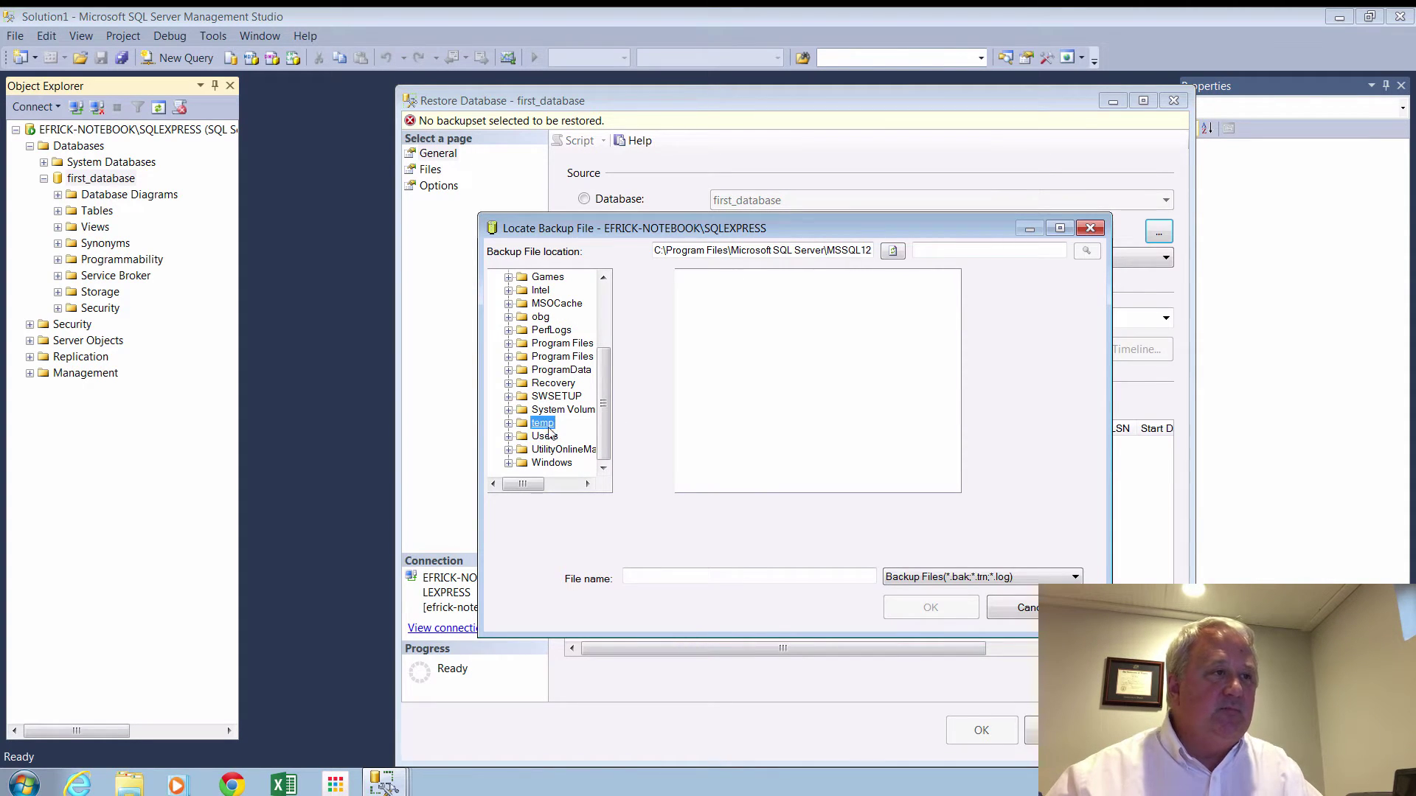
click(742, 573)
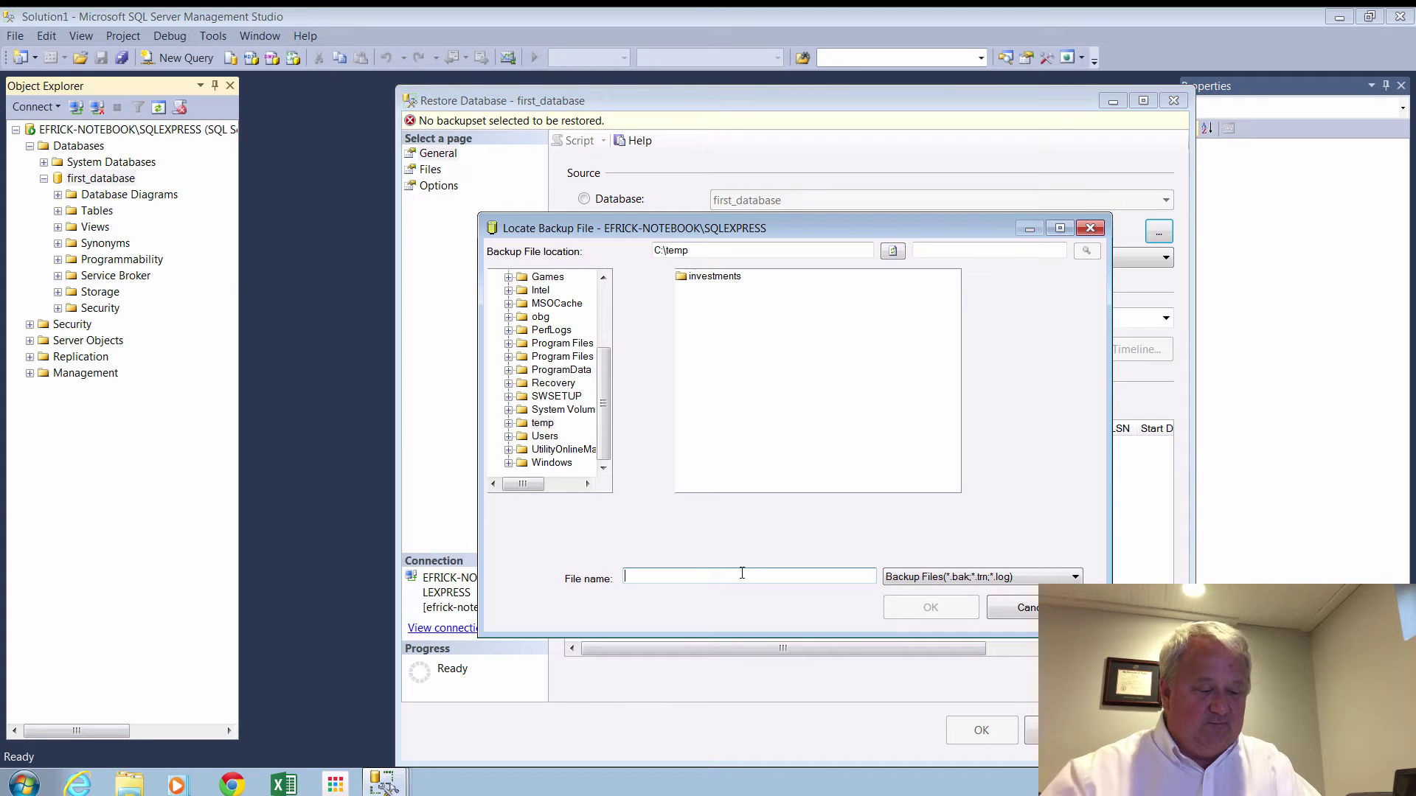
text(first)
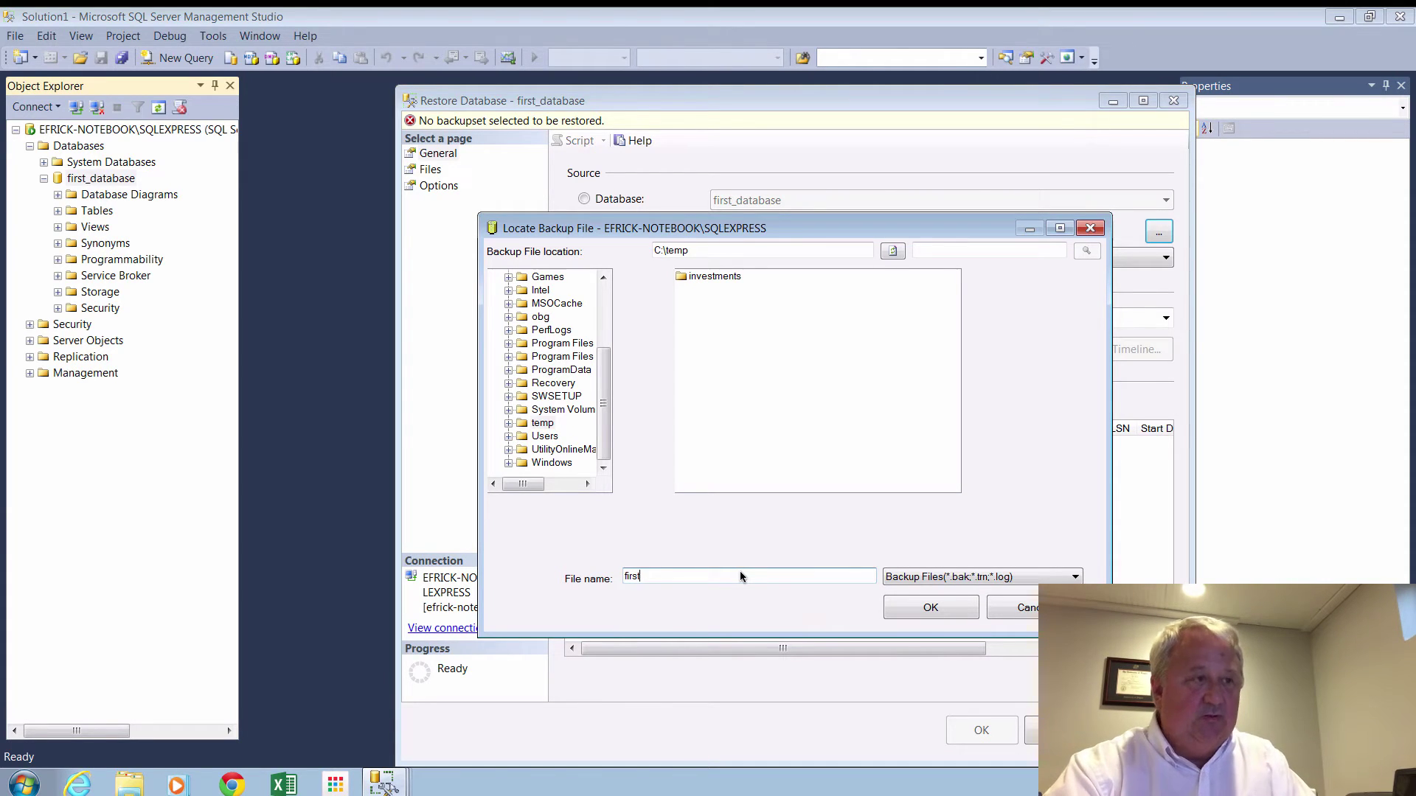
text(_databse)
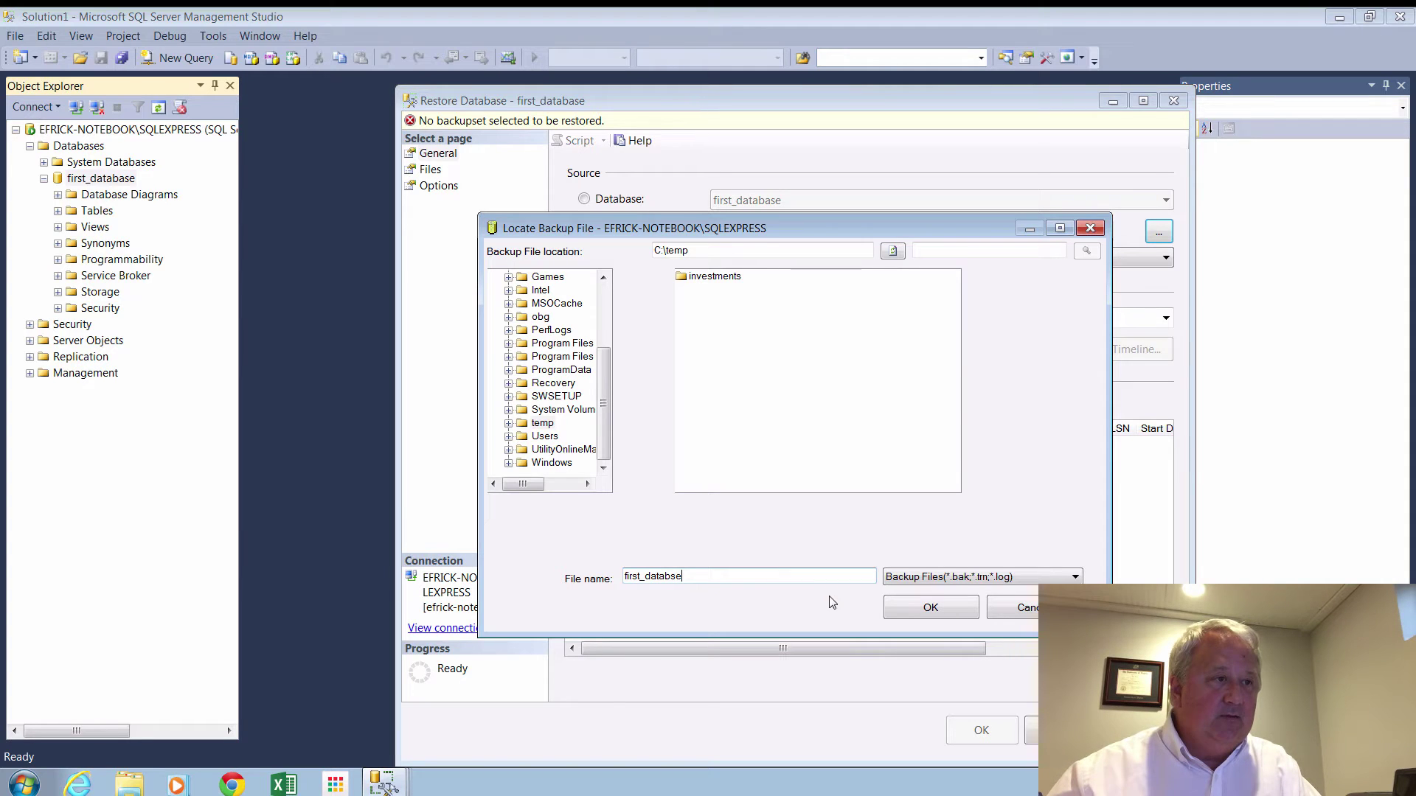
key(BackSpace)
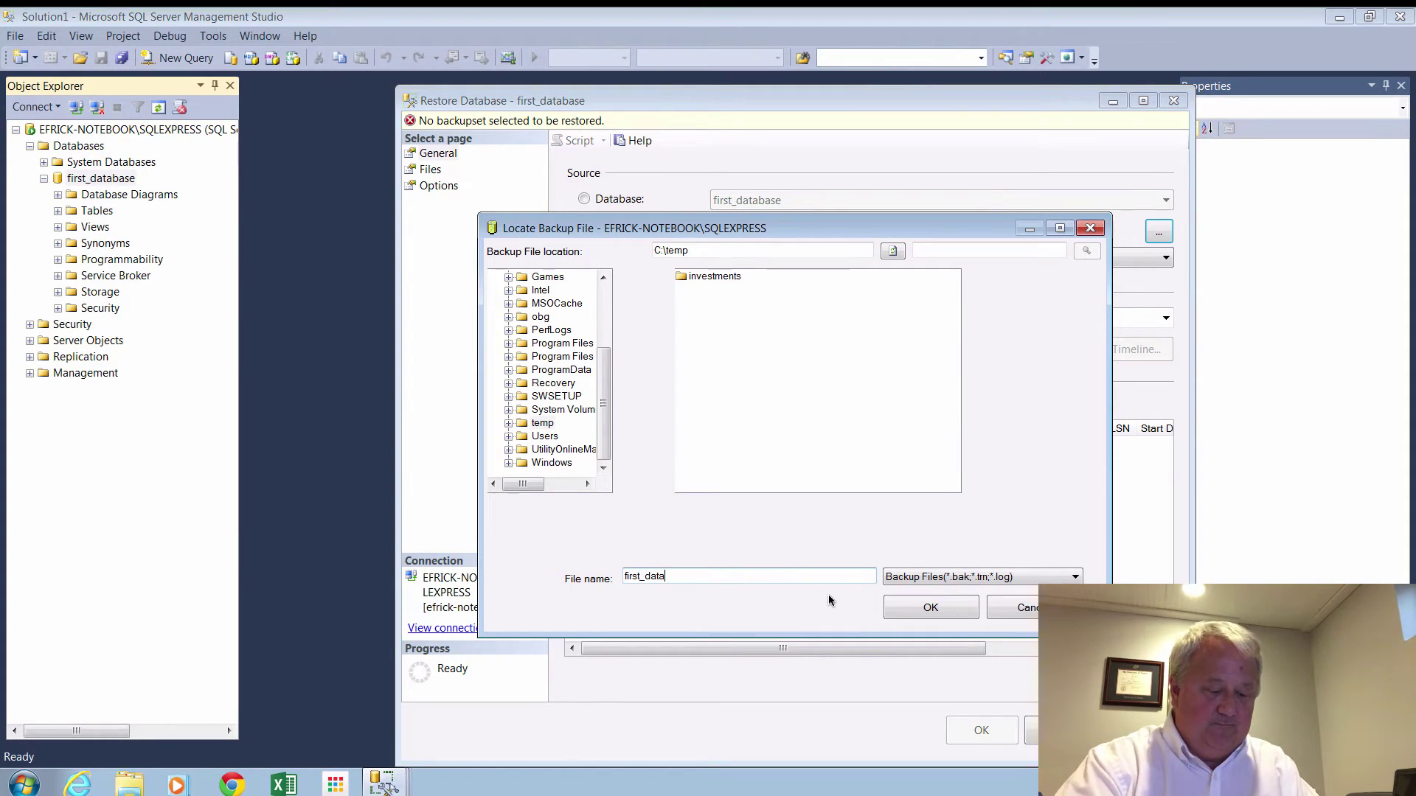
text(base)
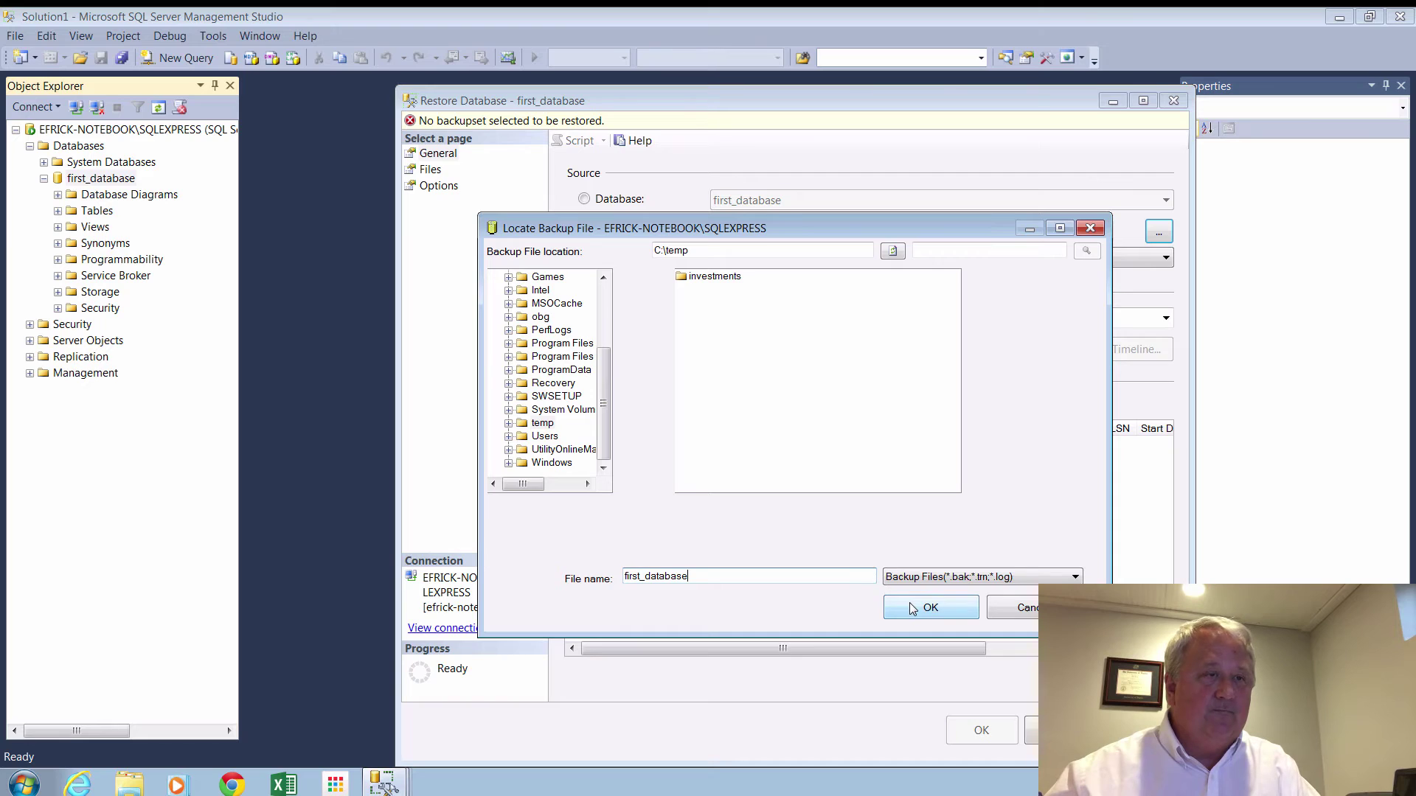
click(910, 606)
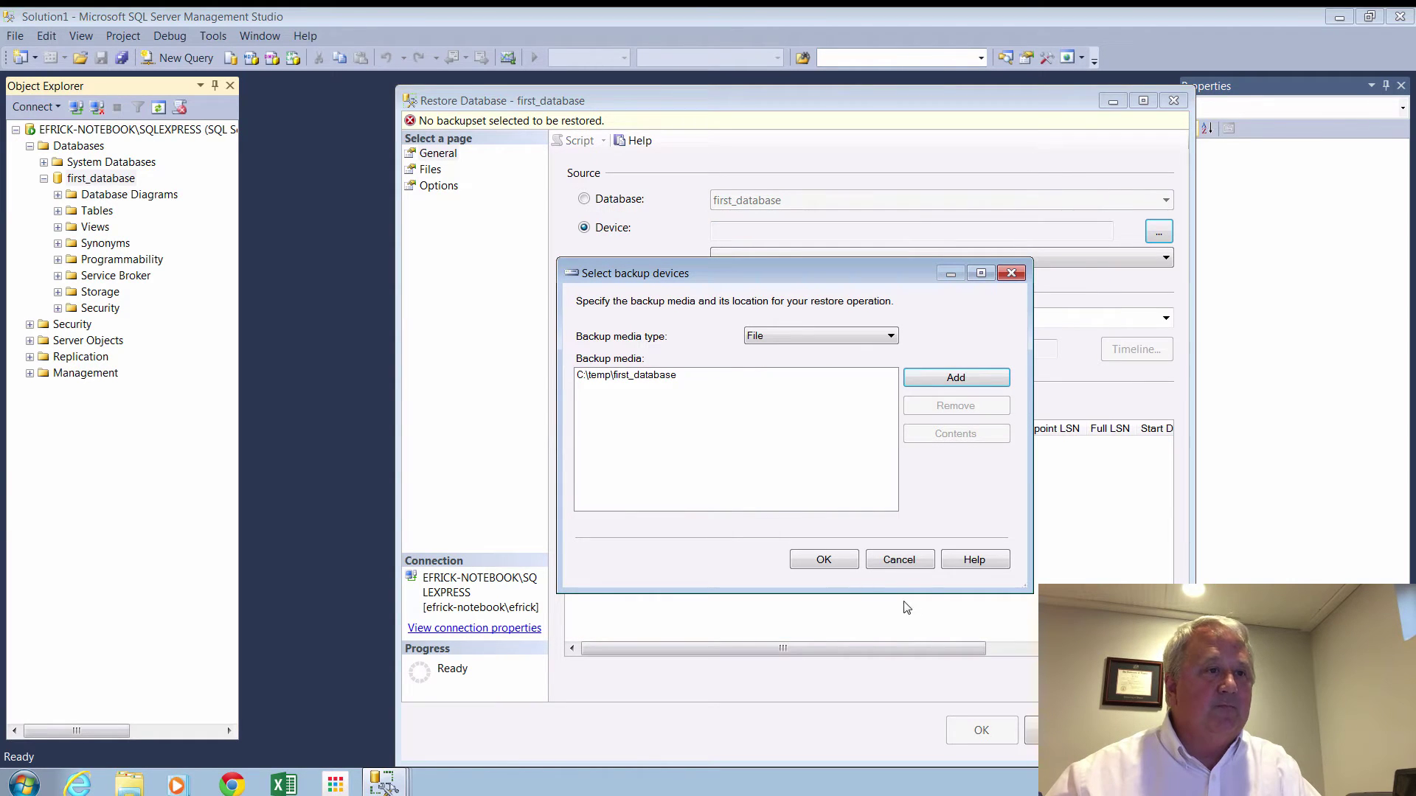
Accept the backup file, keep first_database as destination, and complete the restore.
click(823, 561)
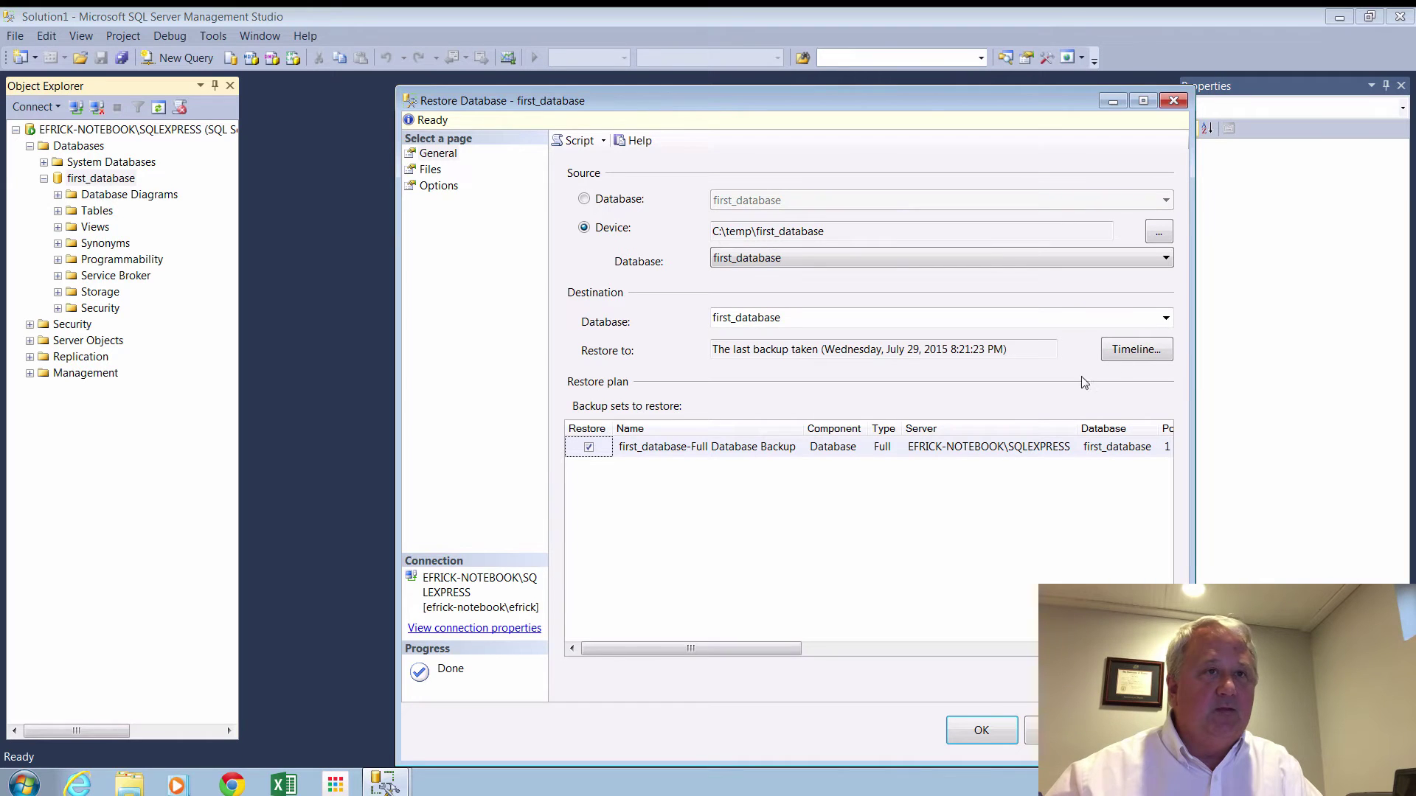
click(1171, 318)
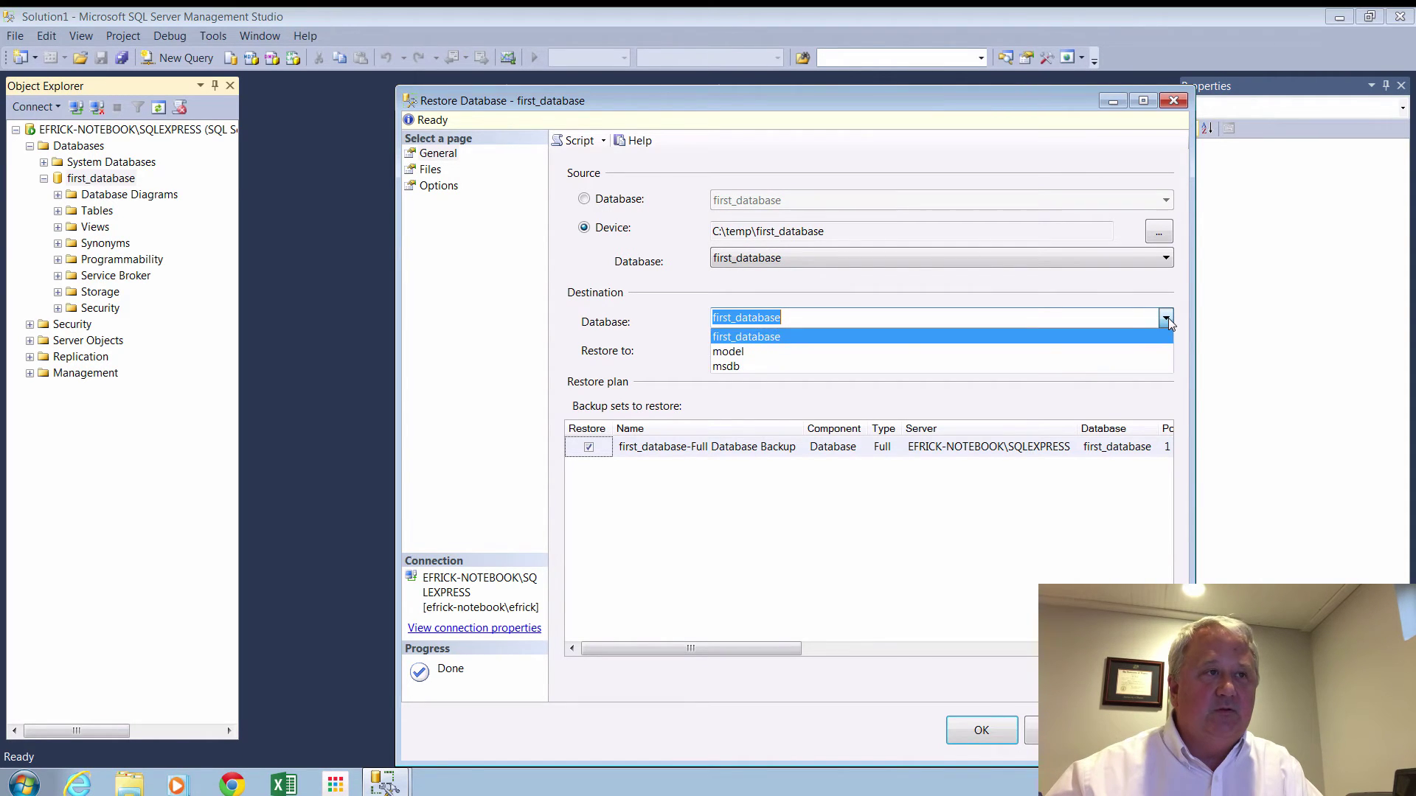
click(784, 337)
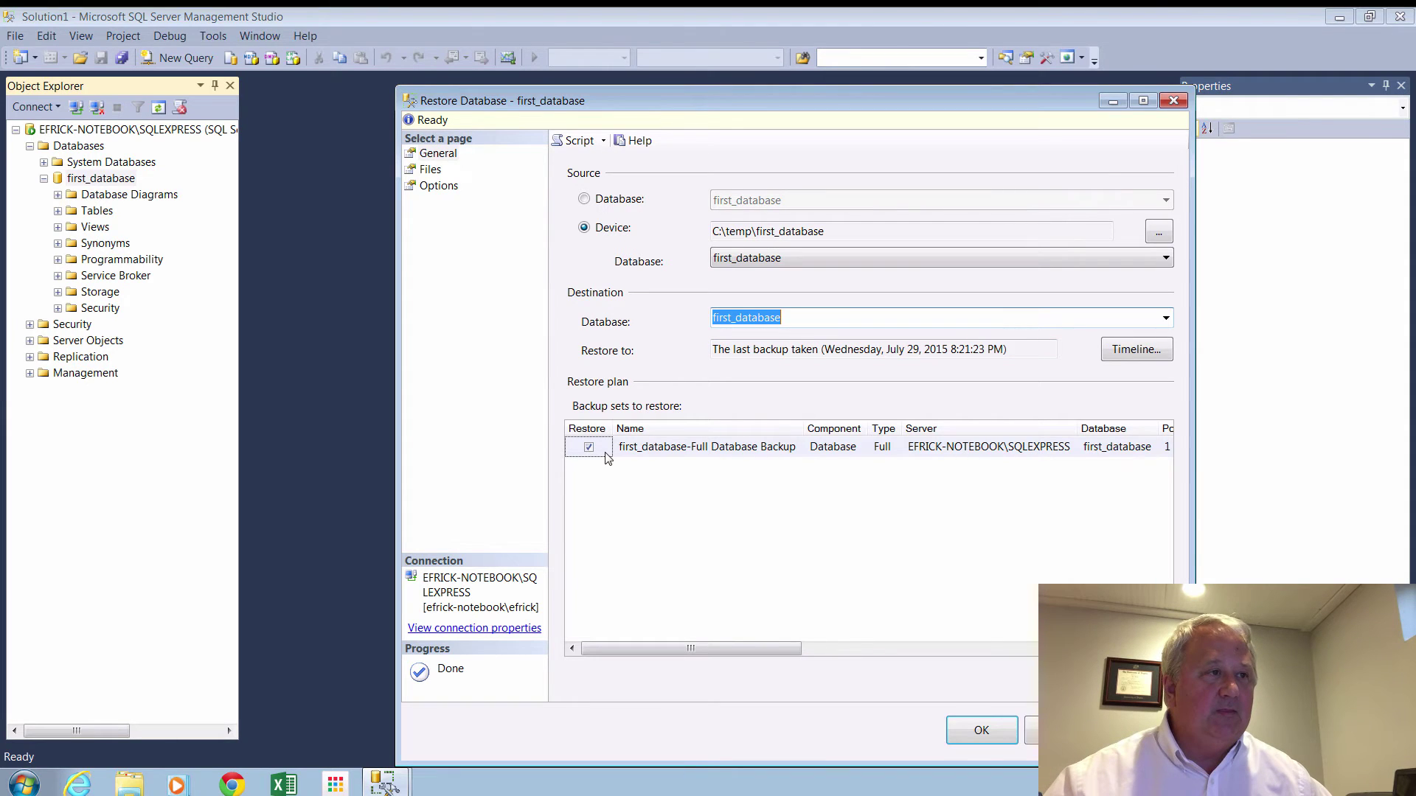
click(982, 730)
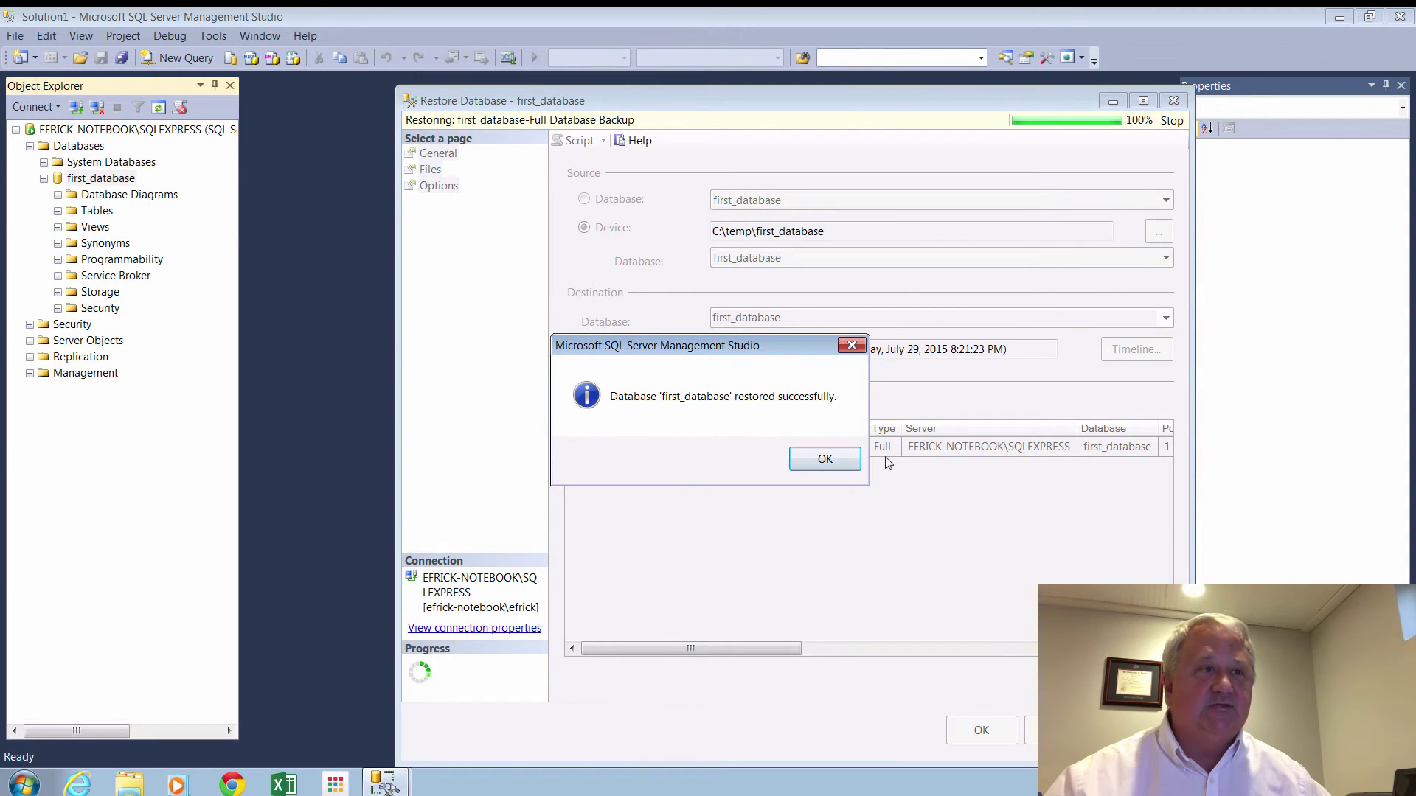
click(848, 463)
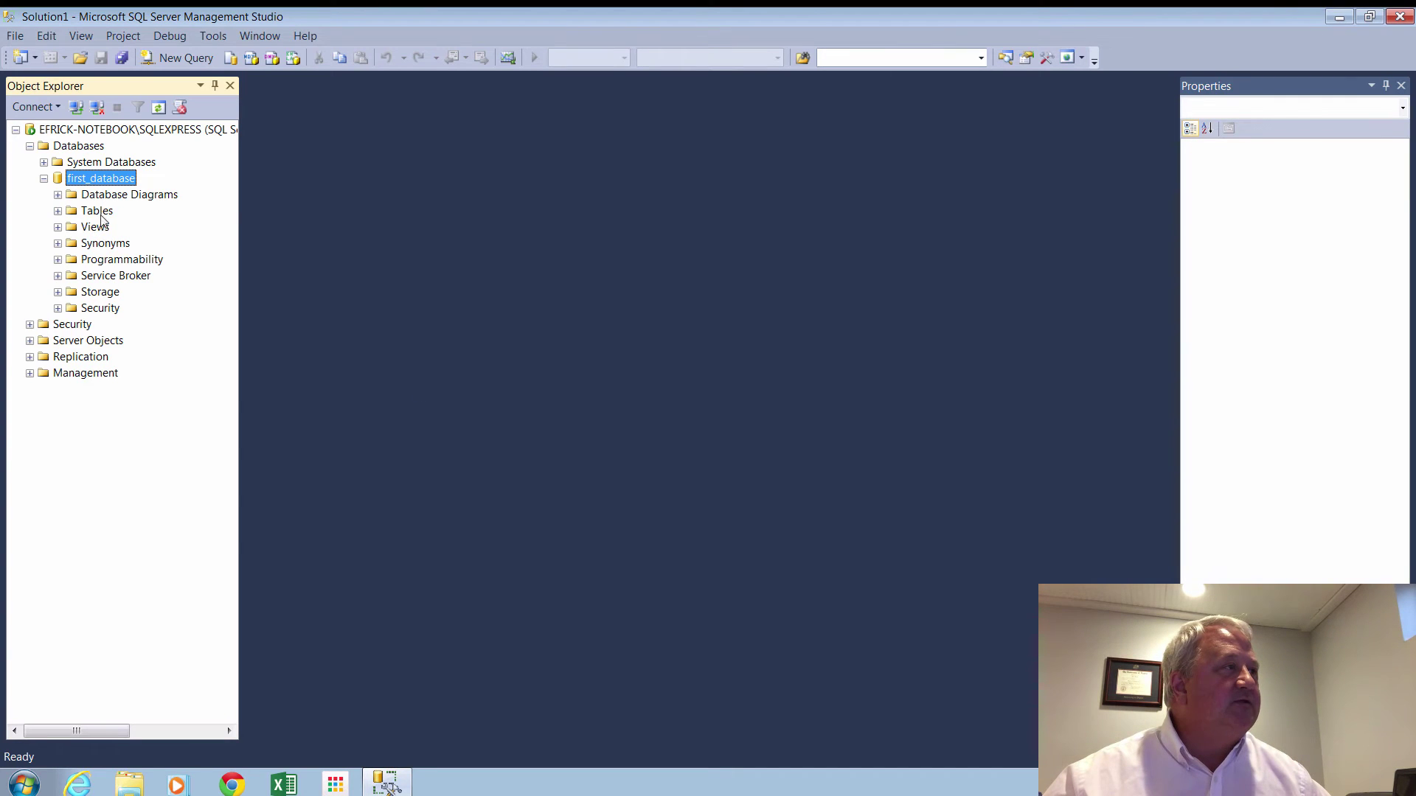
Run Select Top 1000 Rows on first_database's dbo.employee table to confirm Bob, Tim and Craig returned.
right_click(99, 182)
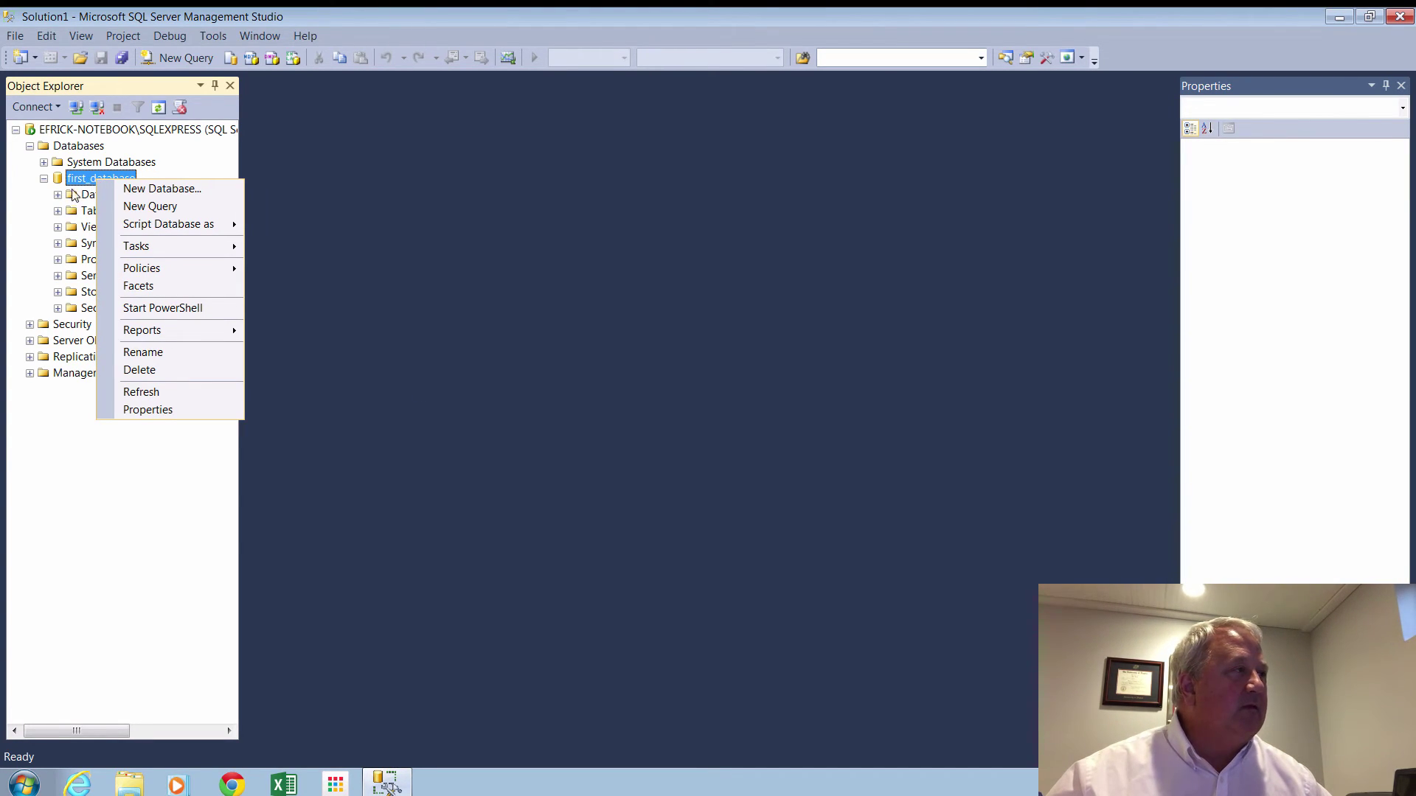
click(45, 180)
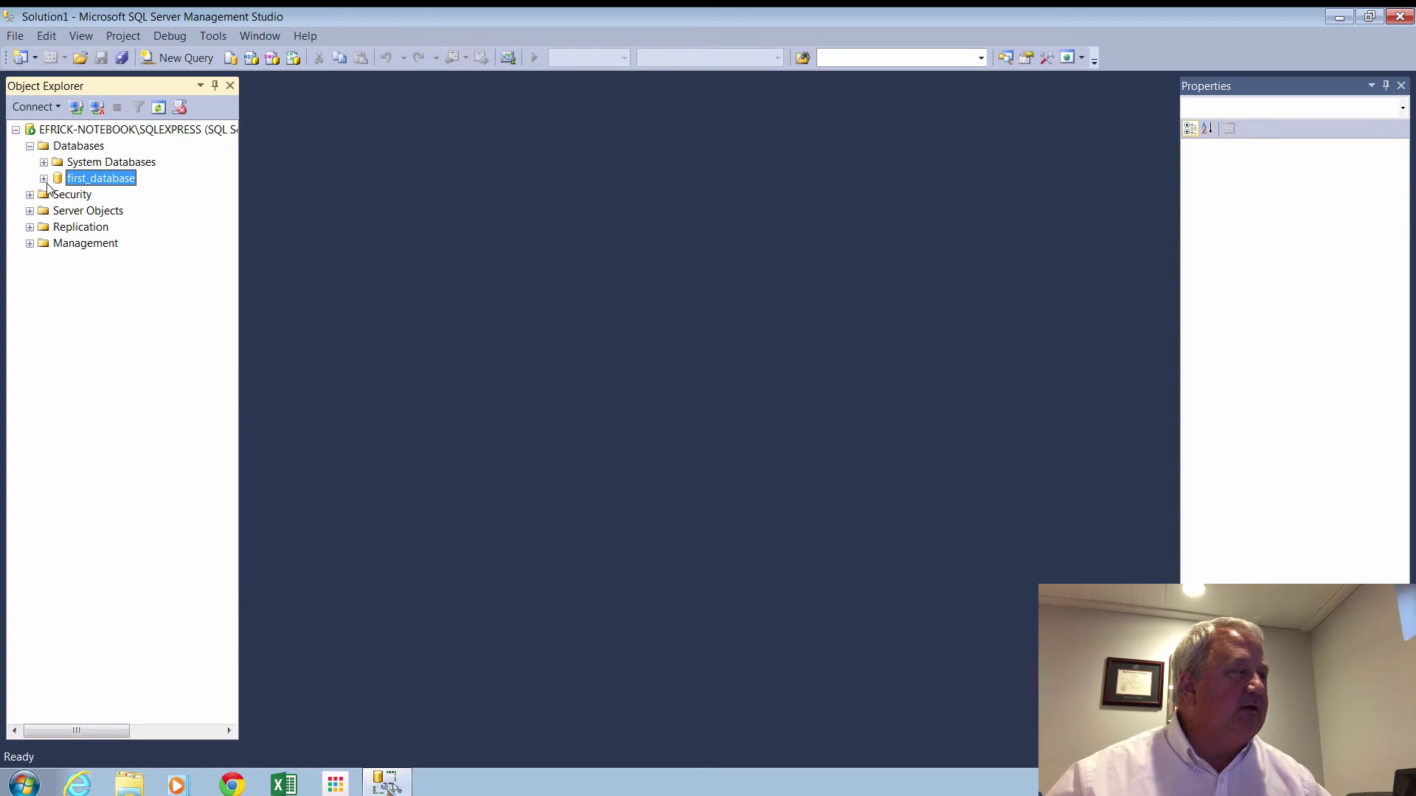
click(44, 179)
click(57, 211)
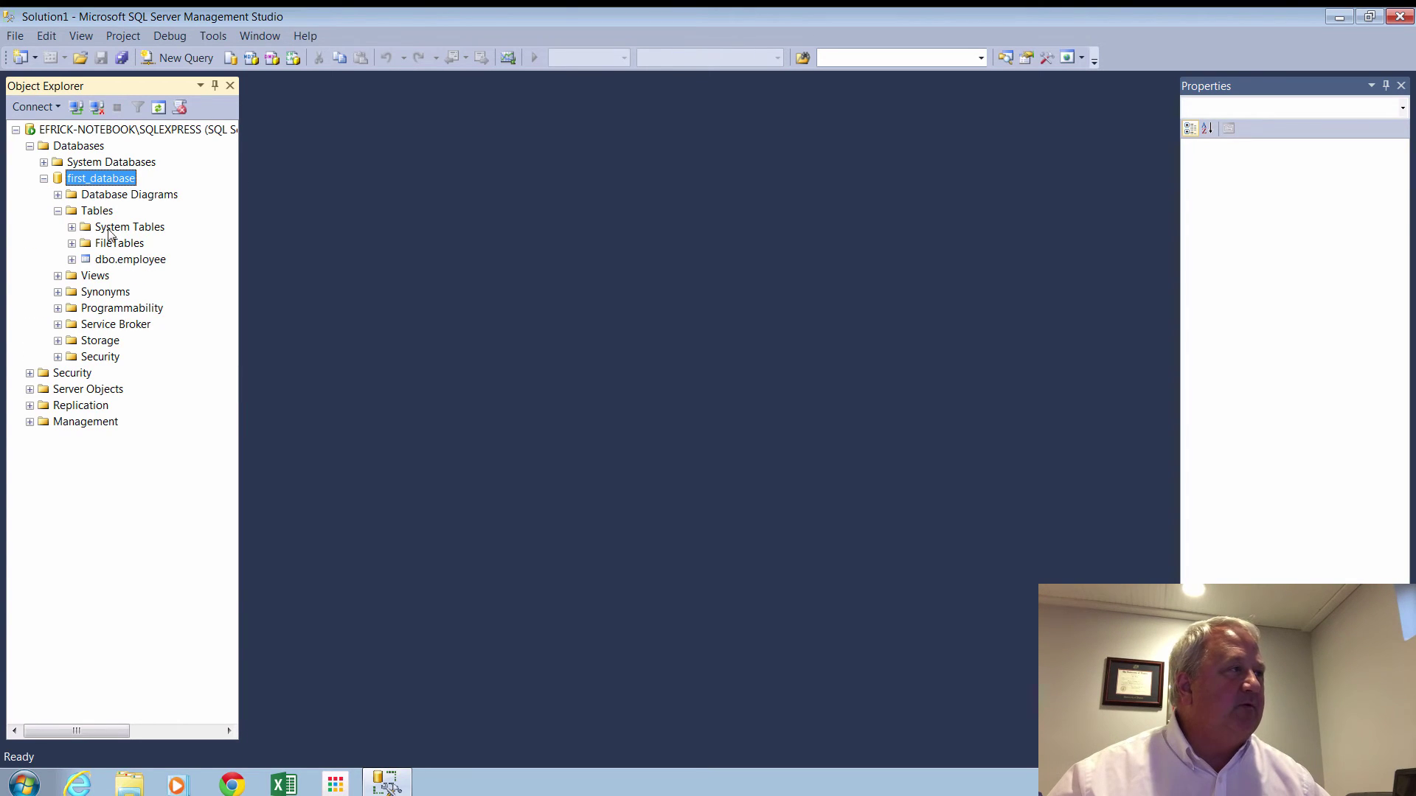
click(108, 261)
right_click(107, 265)
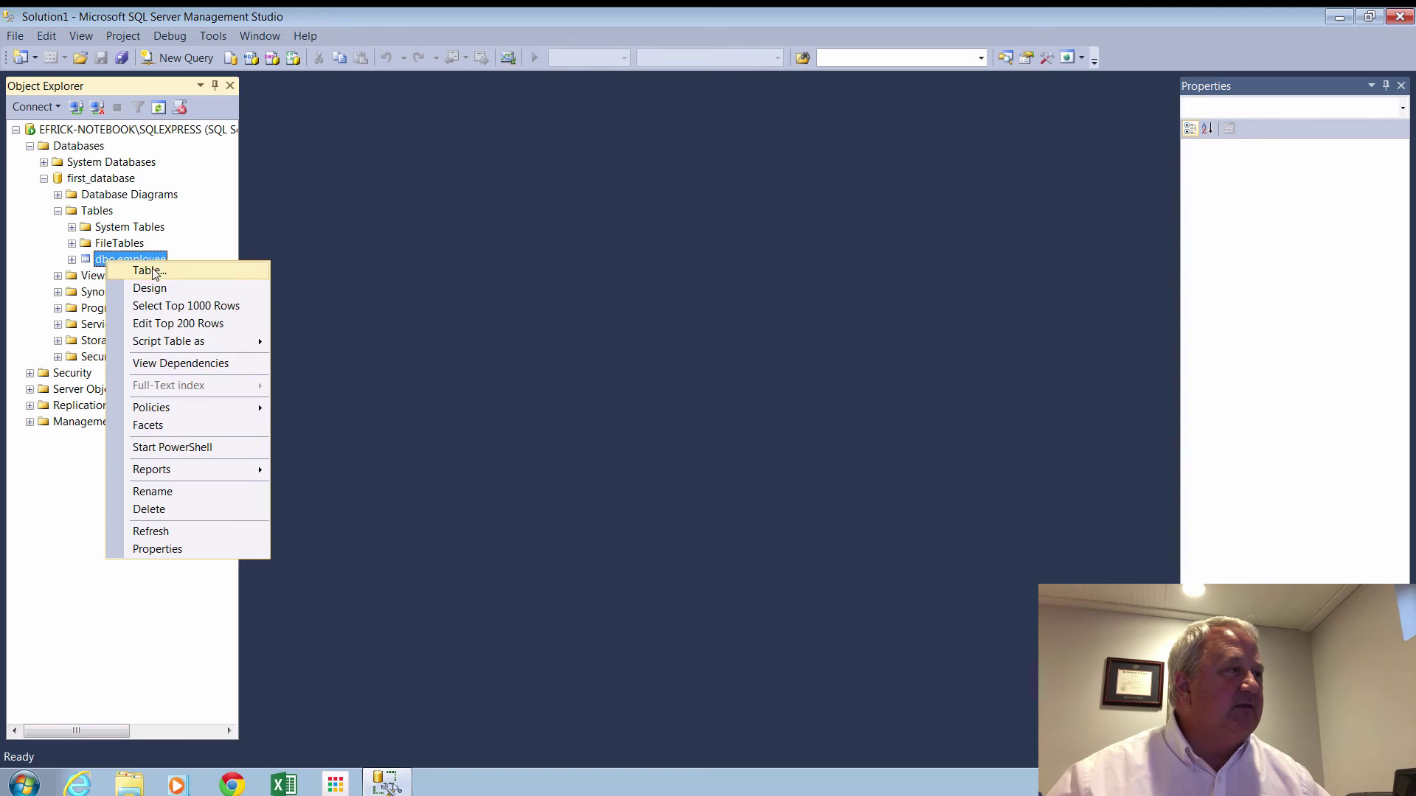
click(159, 300)
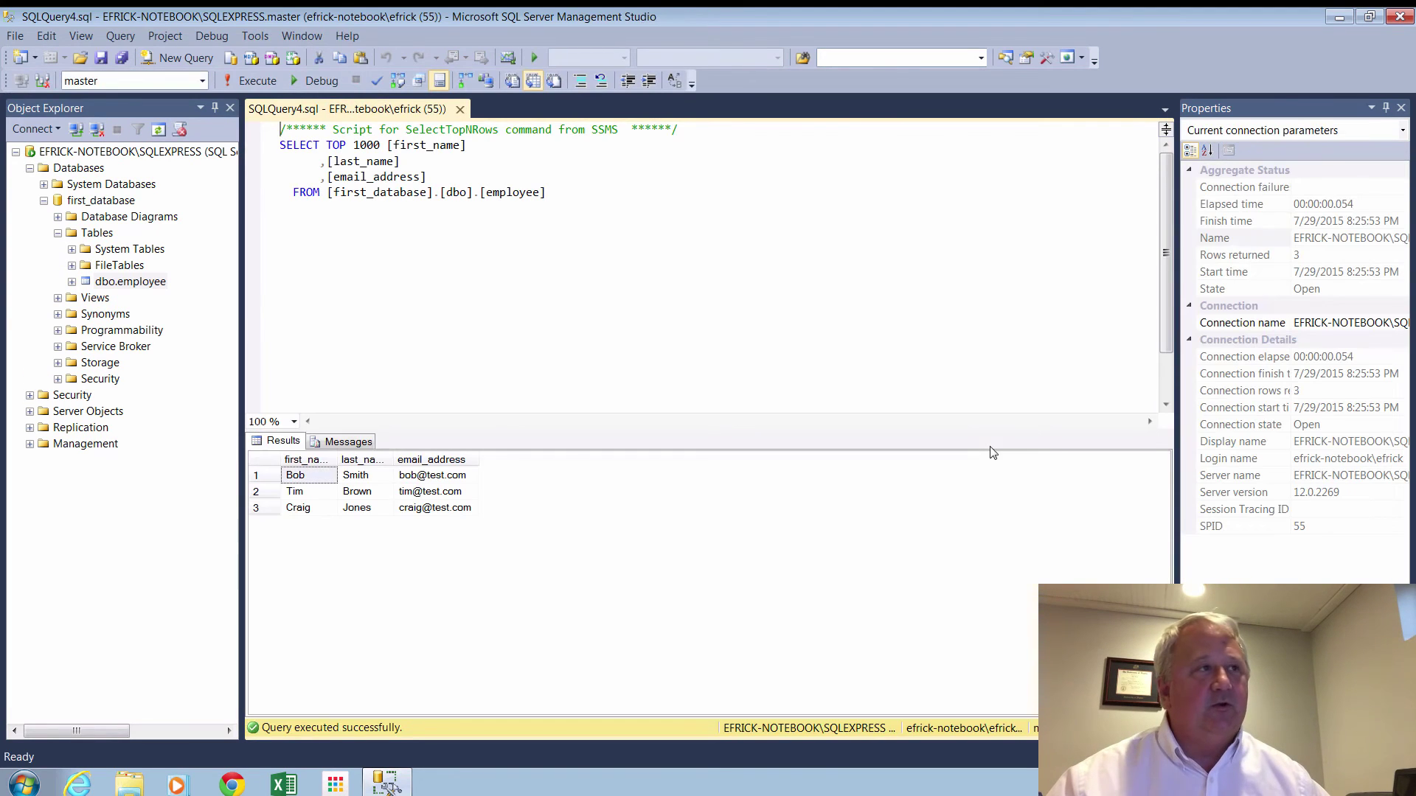